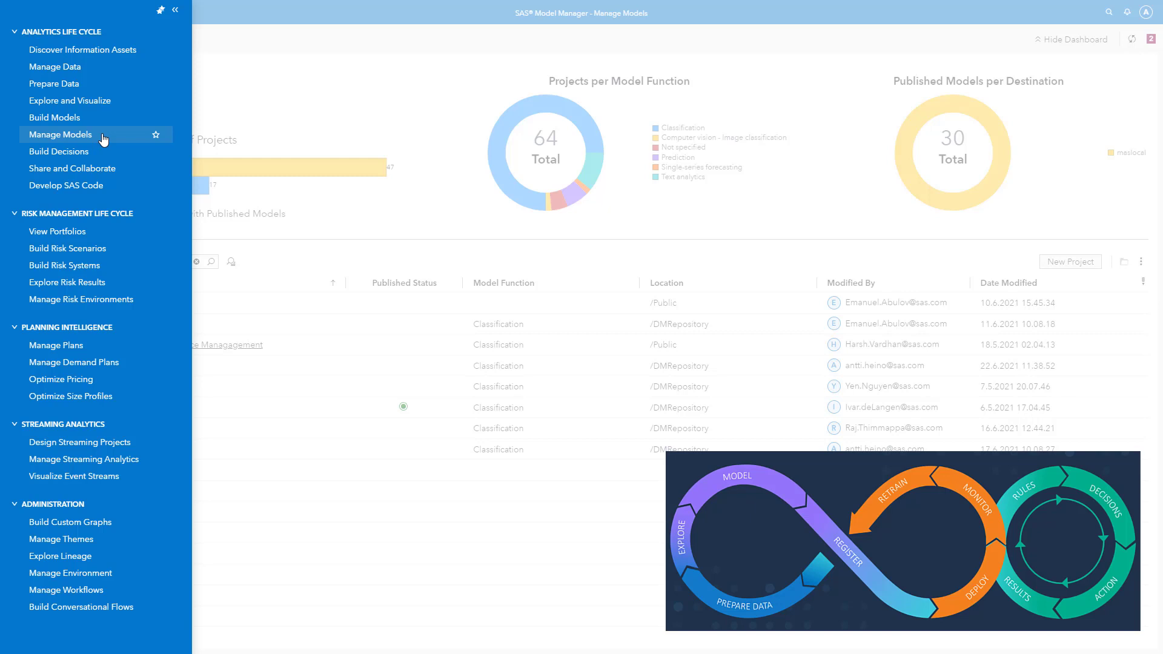
# Open the HMEQ_A2 project under Manage Models and compare its Gradient Boosting (Pipeline 1) and Scorecard (Pipeline 1) models.
pyautogui.click(105, 139)
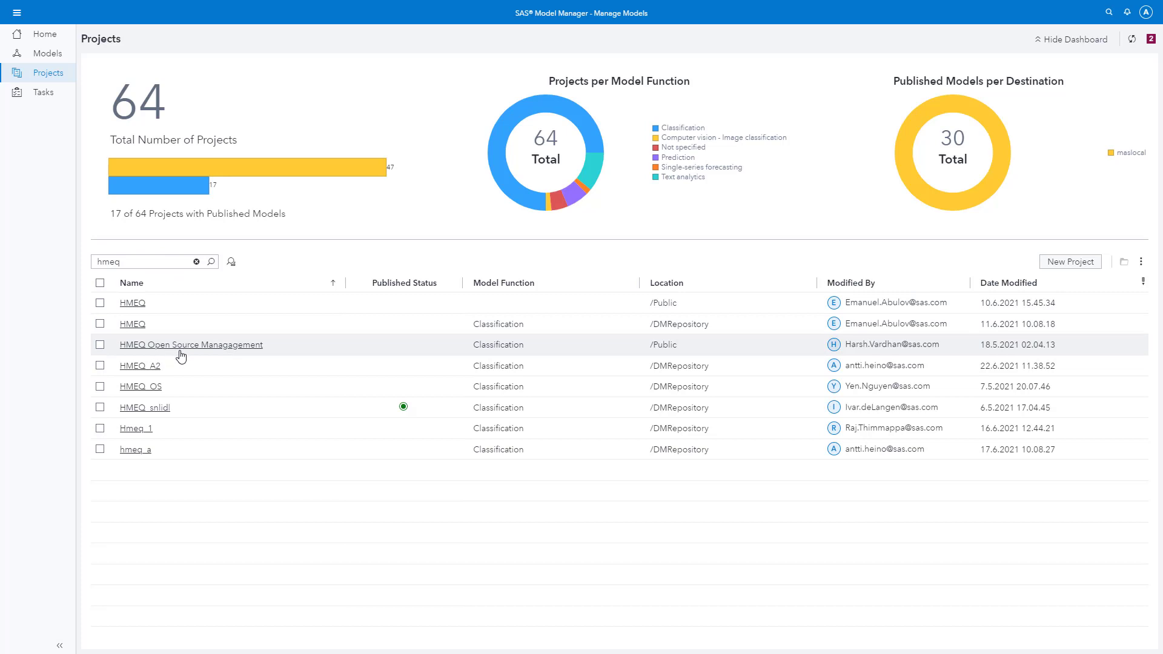
pyautogui.click(140, 366)
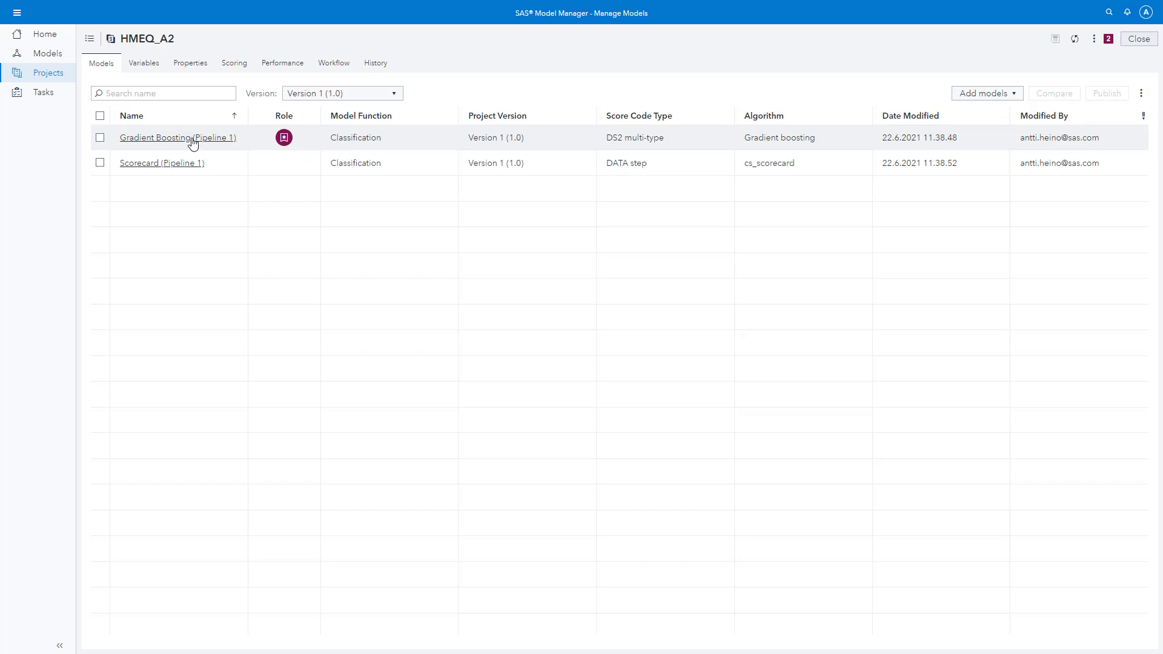
pyautogui.click(100, 137)
pyautogui.click(100, 162)
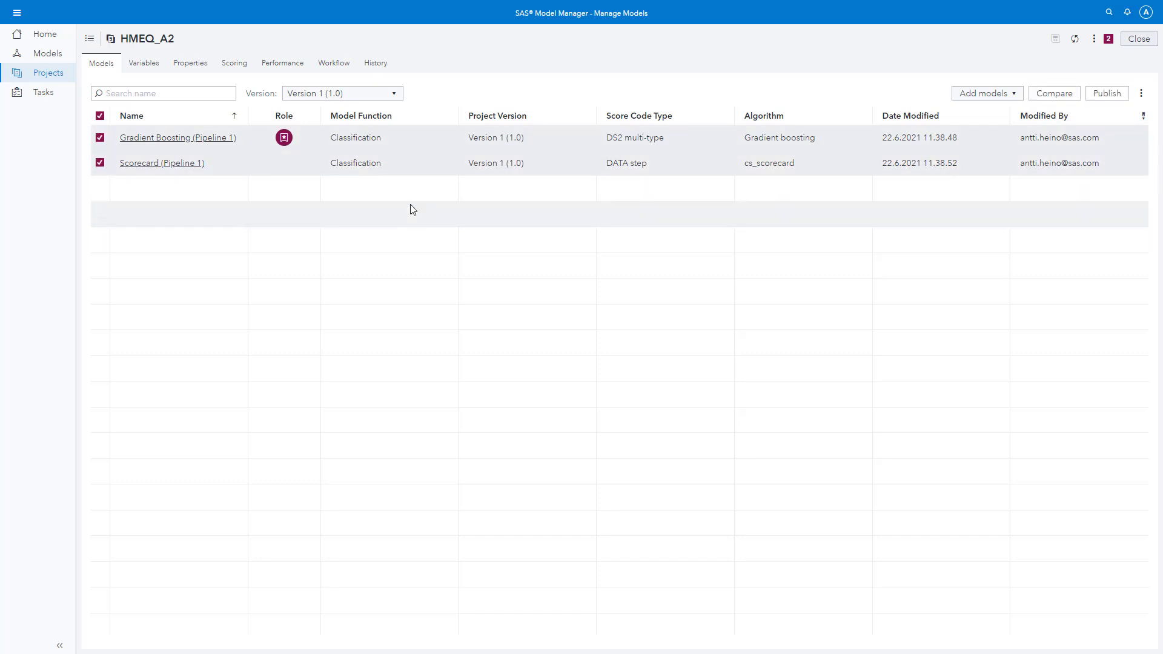
pyautogui.click(1055, 94)
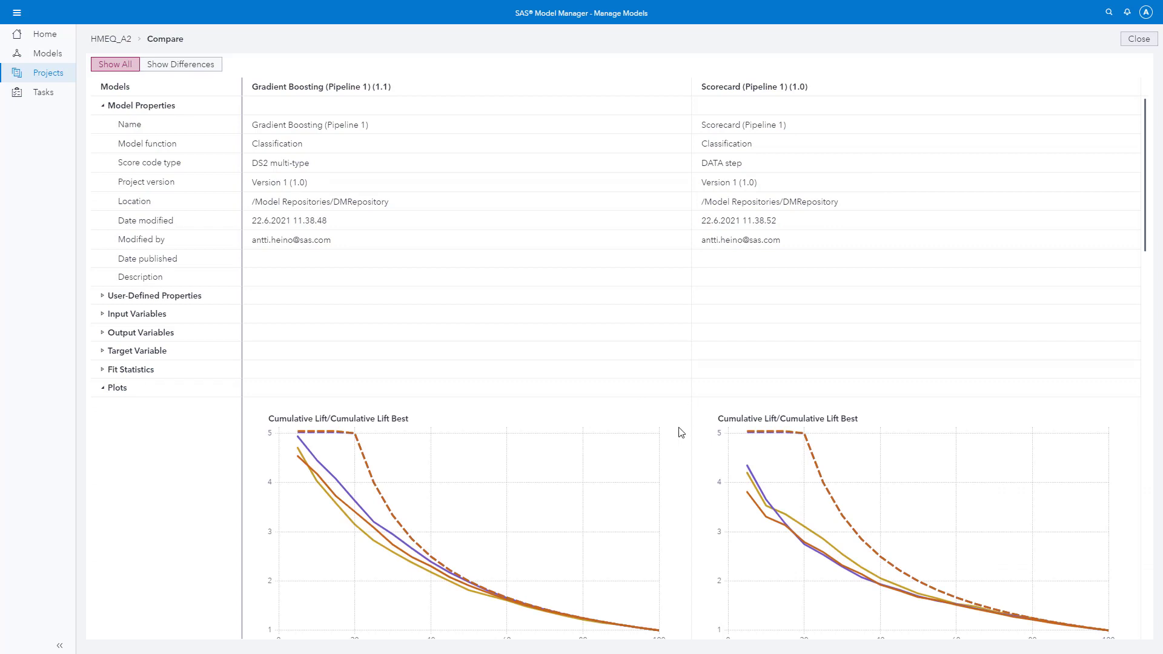
# Expand the Test fit statistics for both models in the comparison.
pyautogui.scroll(-1, 683, 436)
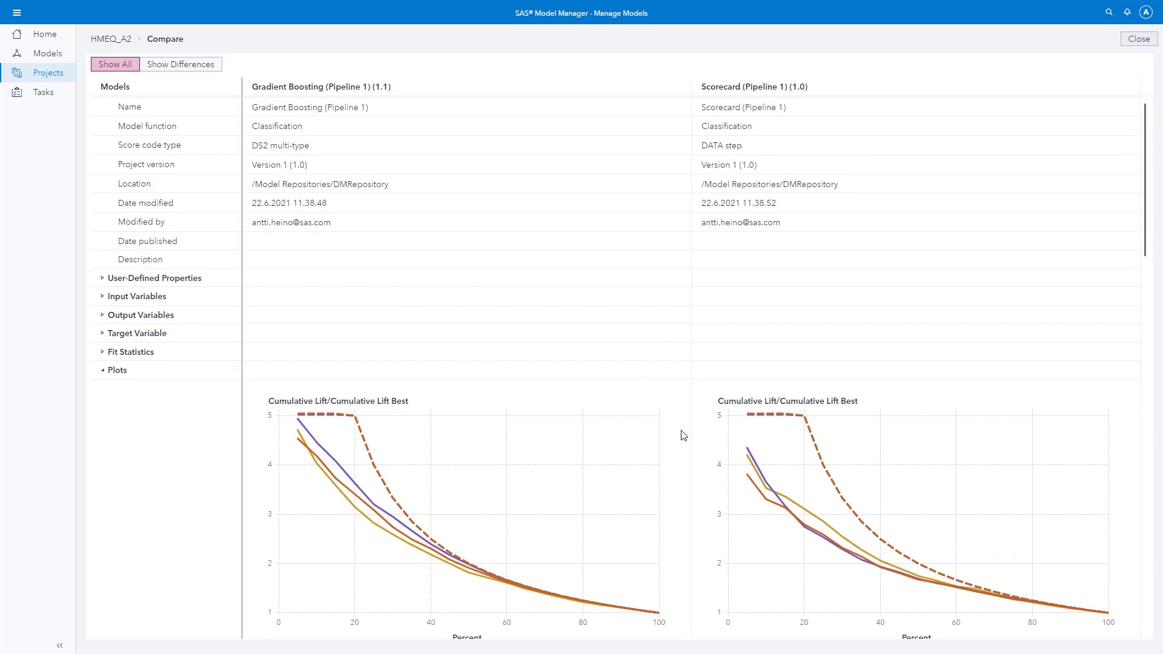
pyautogui.scroll(-1, 684, 435)
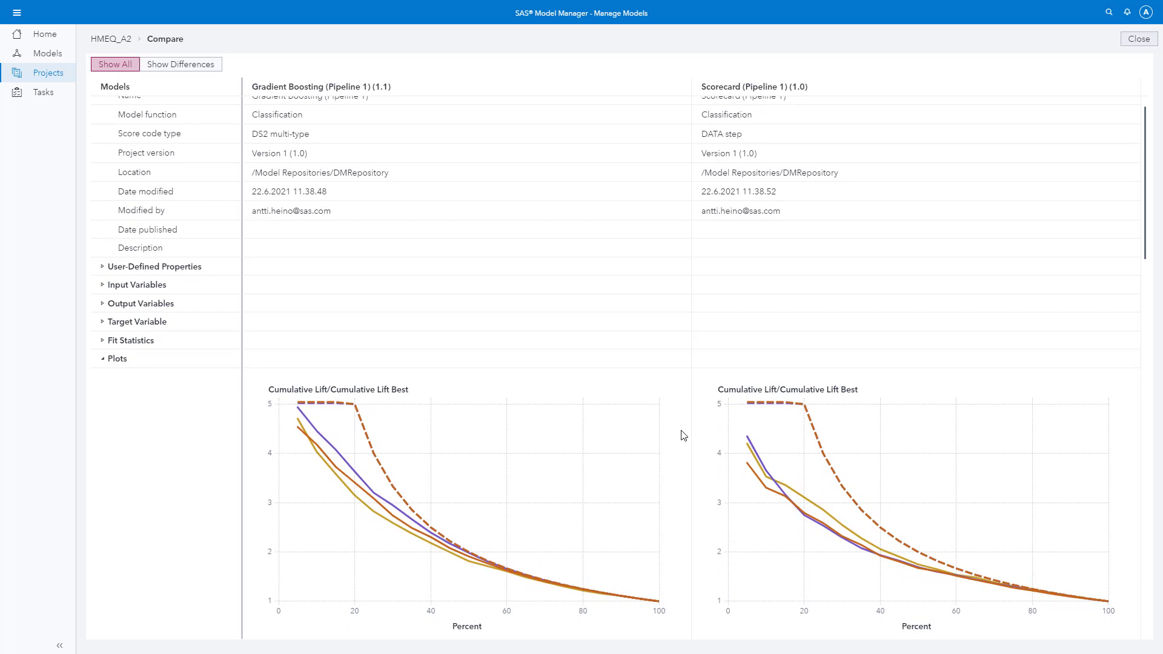
pyautogui.scroll(-1, 683, 435)
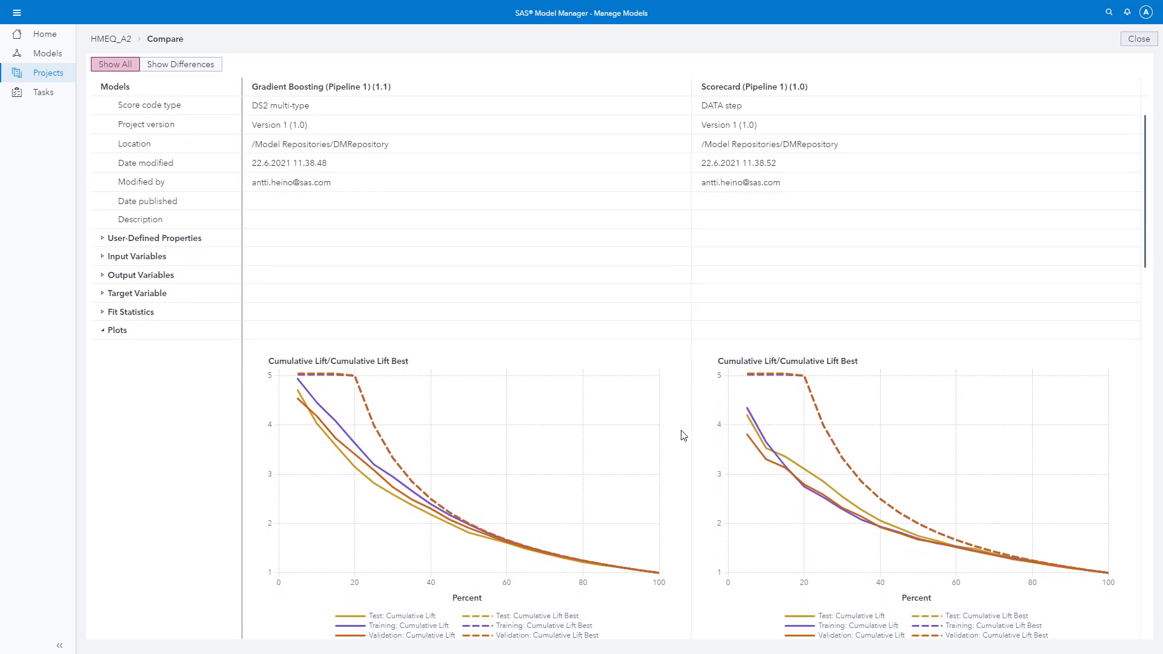
pyautogui.click(114, 313)
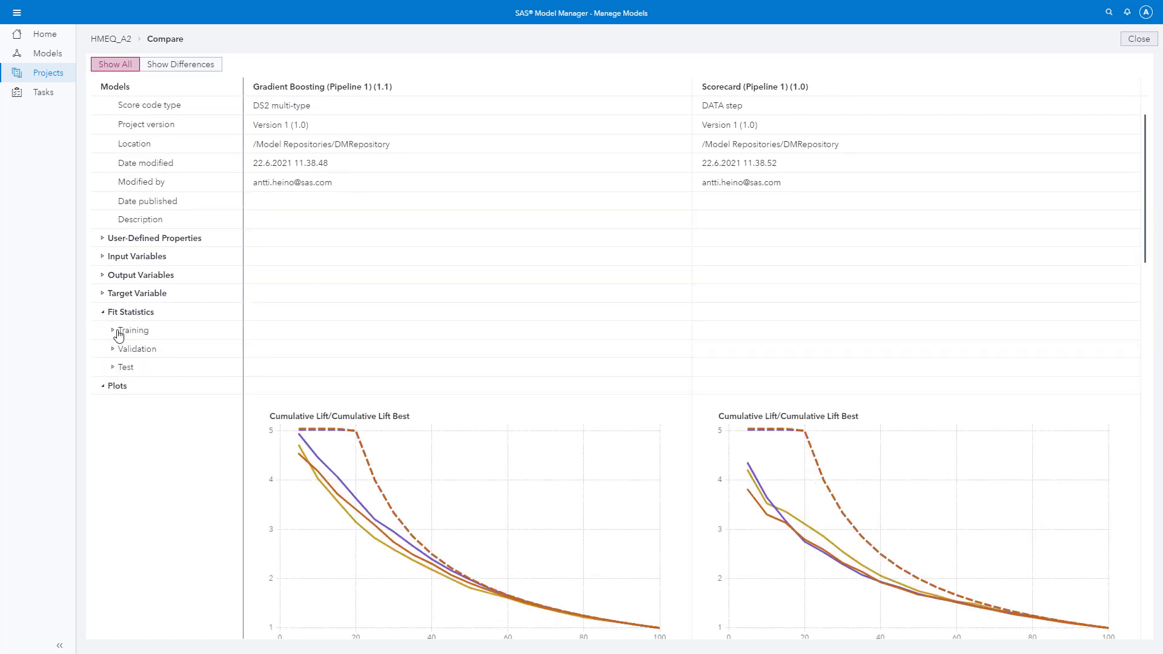
pyautogui.click(124, 367)
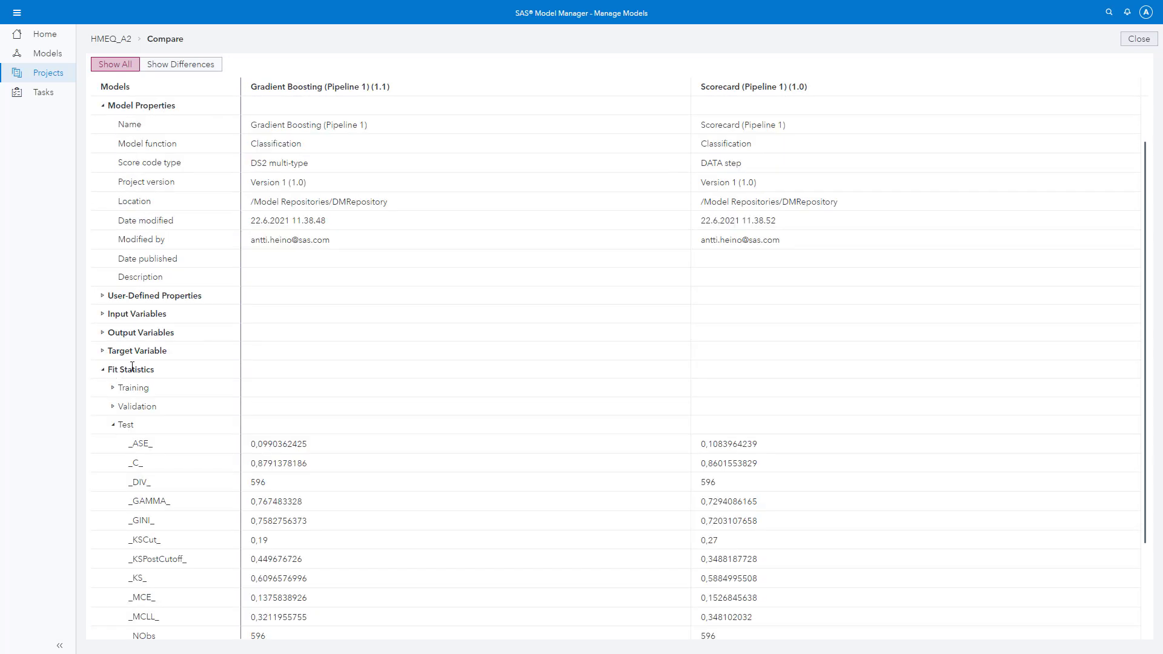
# Examine both models' Test fit statistics and their lift and captured response plots, and close the comparison.
pyautogui.scroll(-1, 407, 376)
pyautogui.scroll(-2, 473, 408)
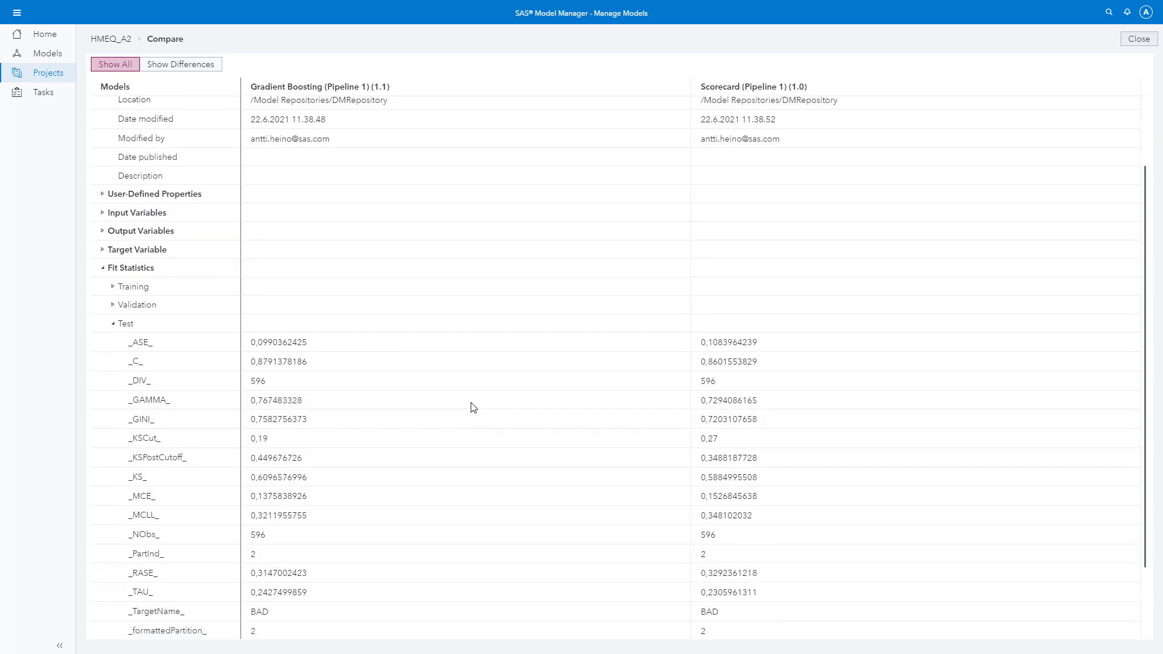
pyautogui.scroll(-1, 473, 407)
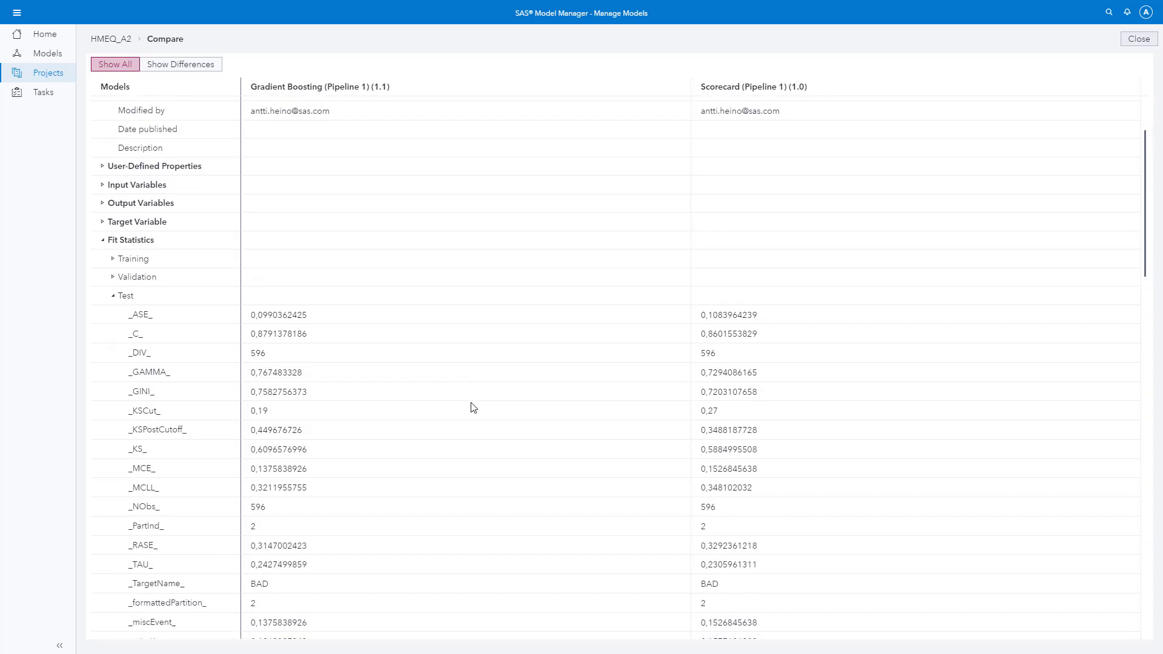
pyautogui.scroll(-1, 473, 407)
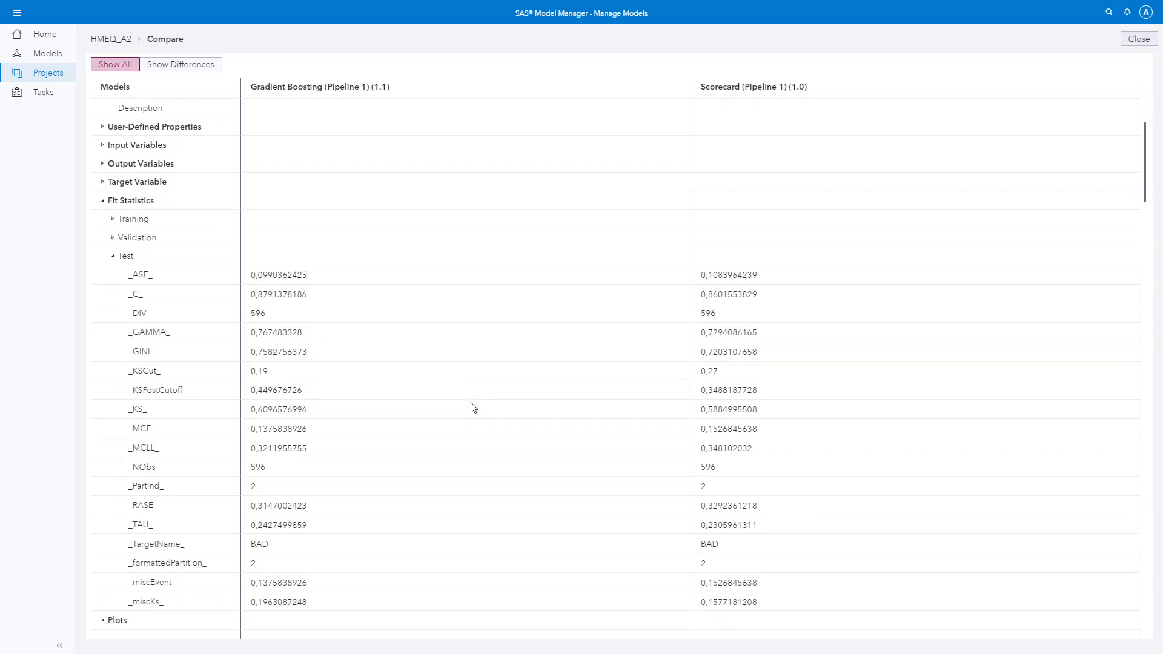
pyautogui.scroll(-1, 473, 407)
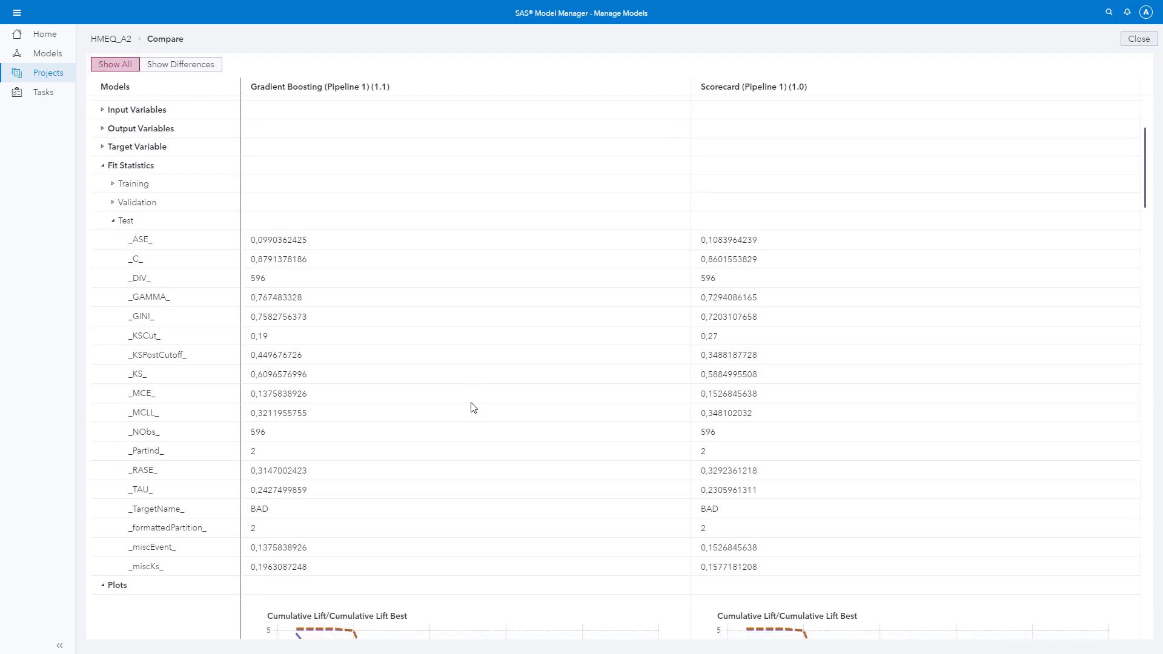
pyautogui.scroll(-2, 473, 407)
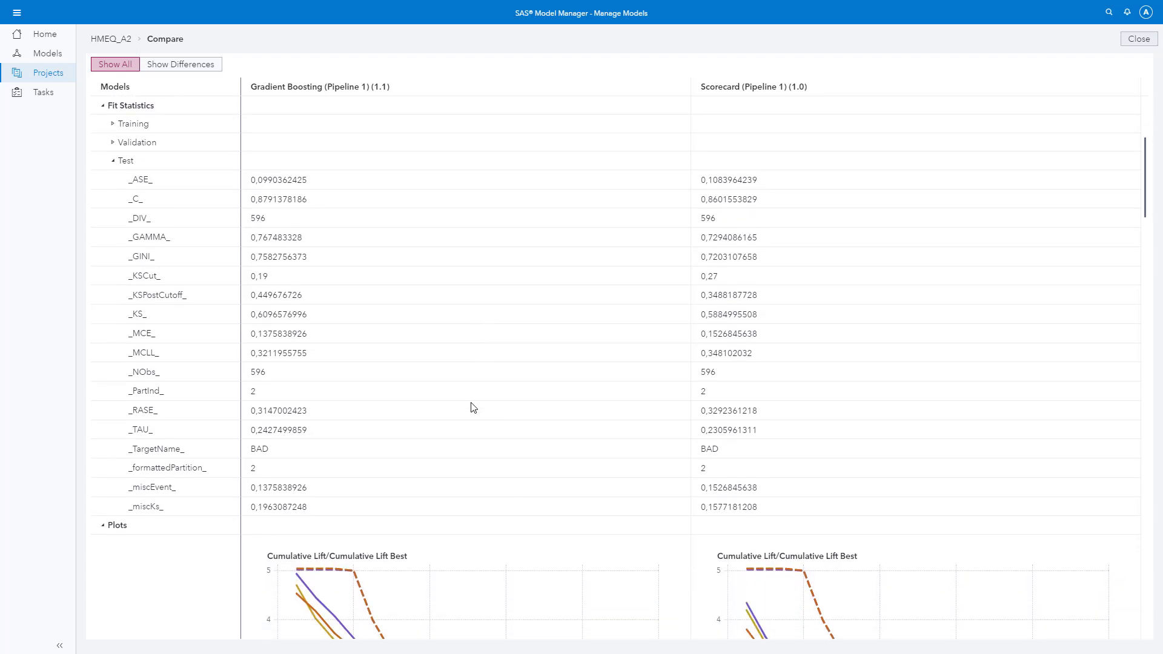
pyautogui.scroll(-8, 473, 407)
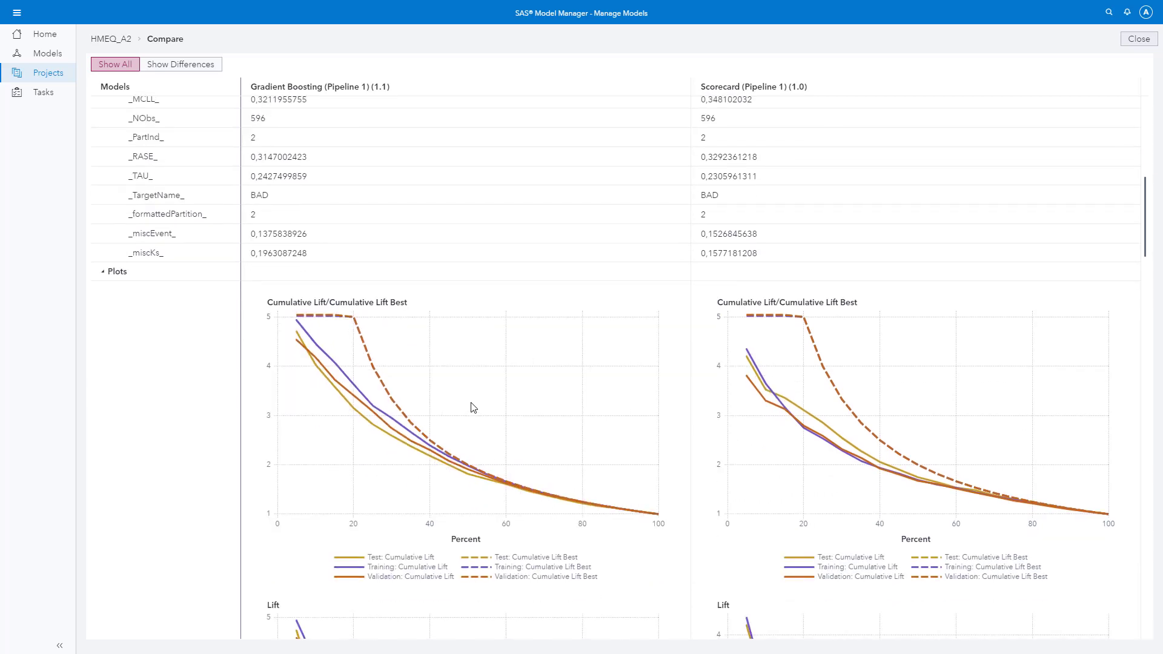
pyautogui.scroll(-20, 473, 407)
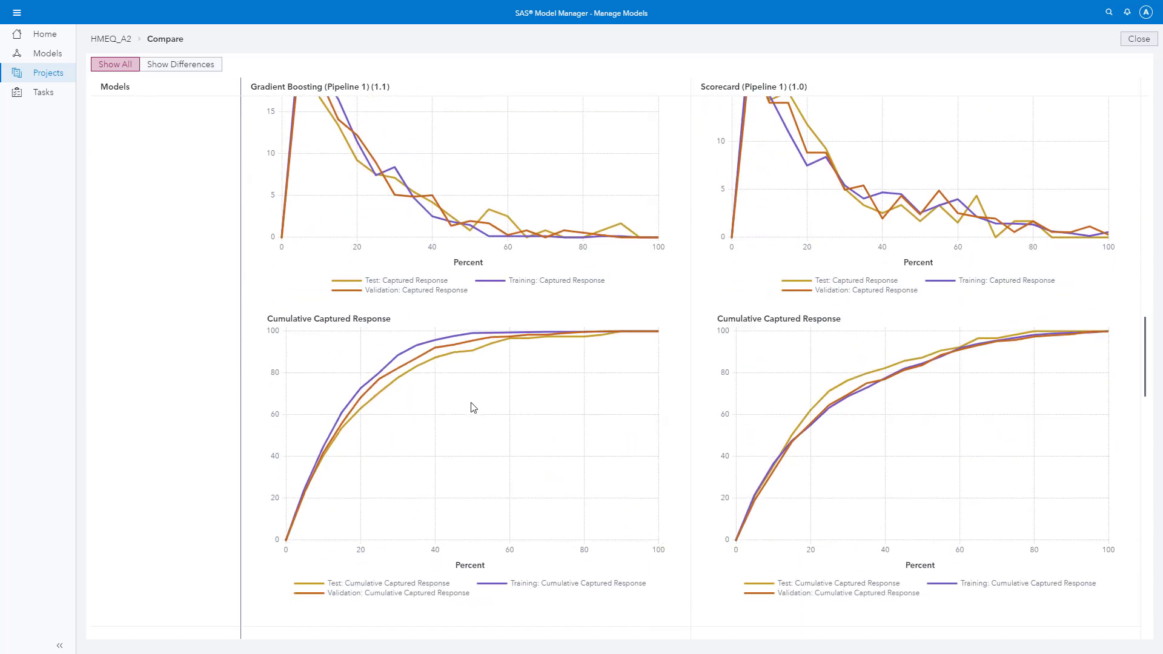
pyautogui.scroll(20, 473, 407)
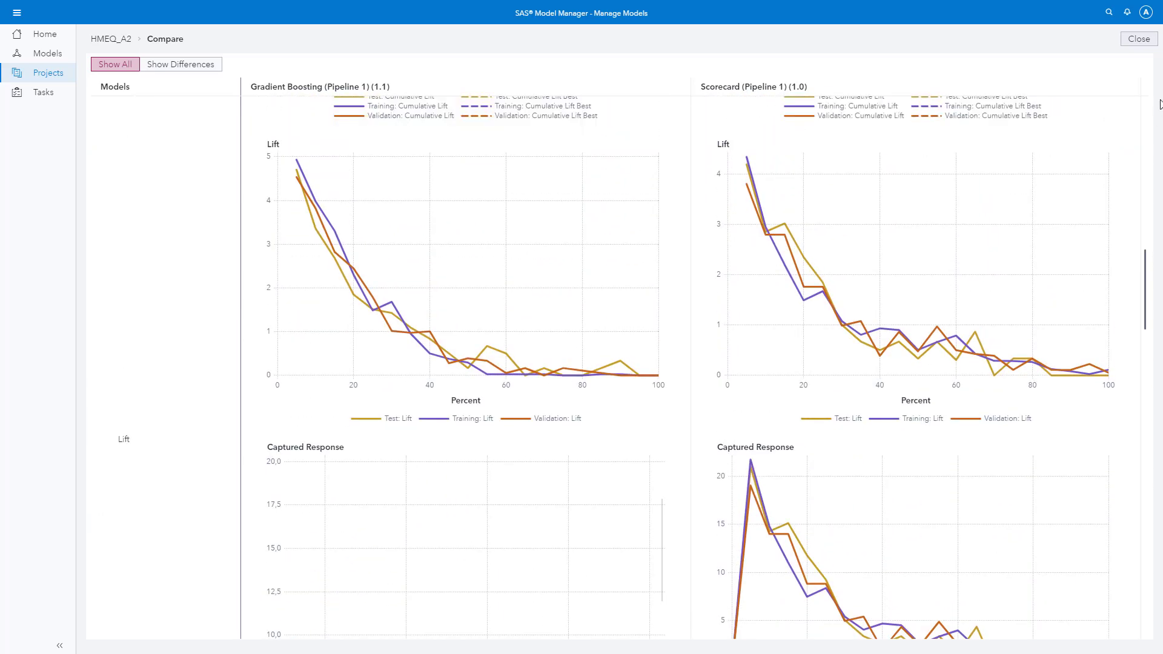
pyautogui.click(1139, 40)
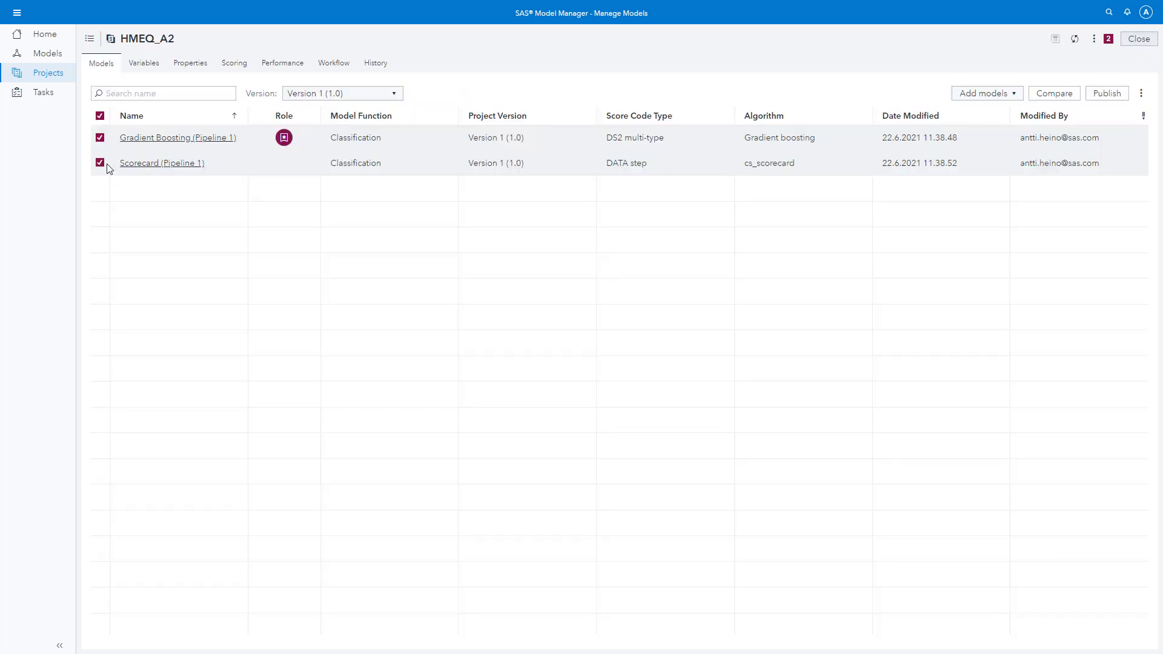
# Deselect the Scorecard model and view the project's retraining options without sending a request.
pyautogui.click(100, 165)
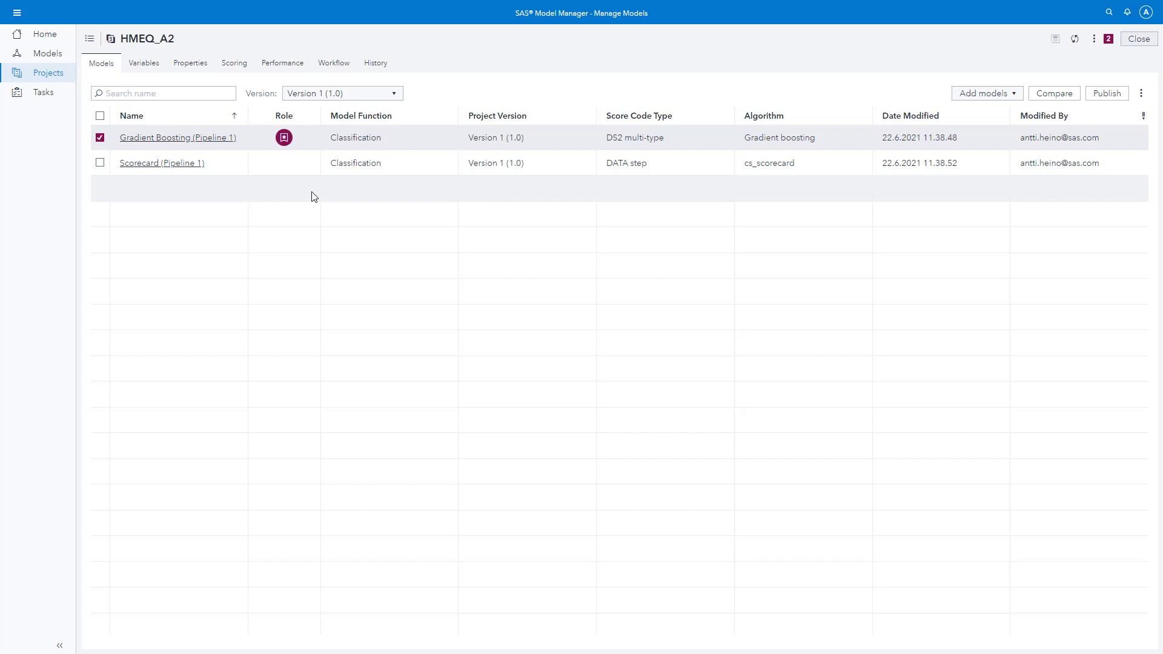
pyautogui.click(1095, 40)
pyautogui.click(1108, 60)
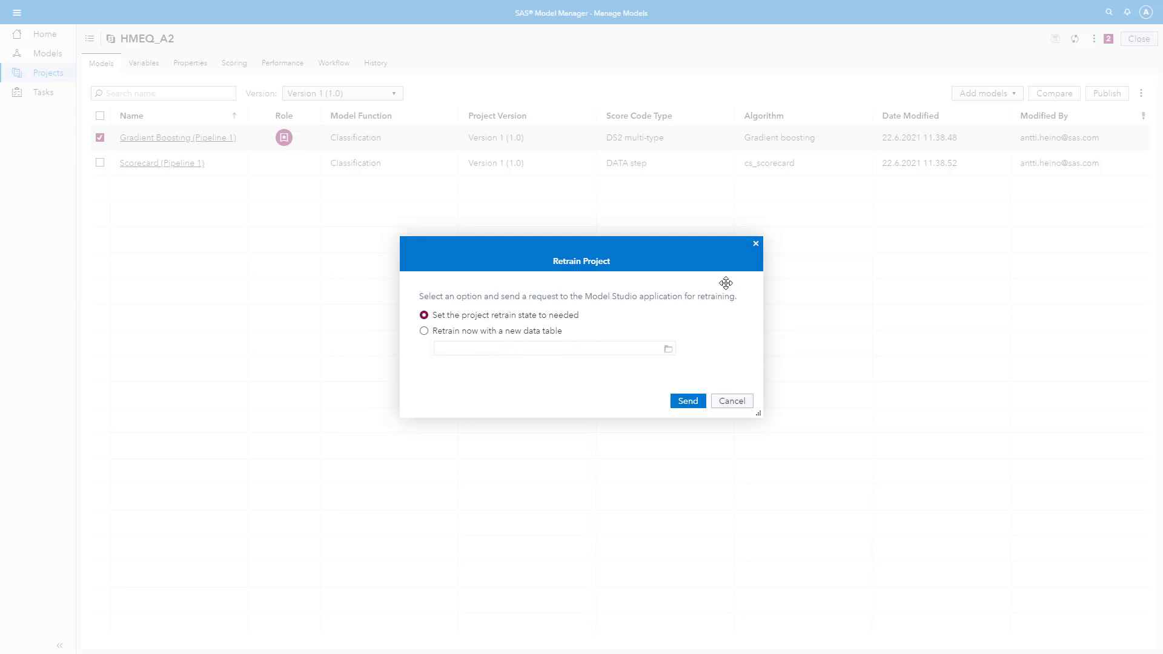
pyautogui.click(756, 244)
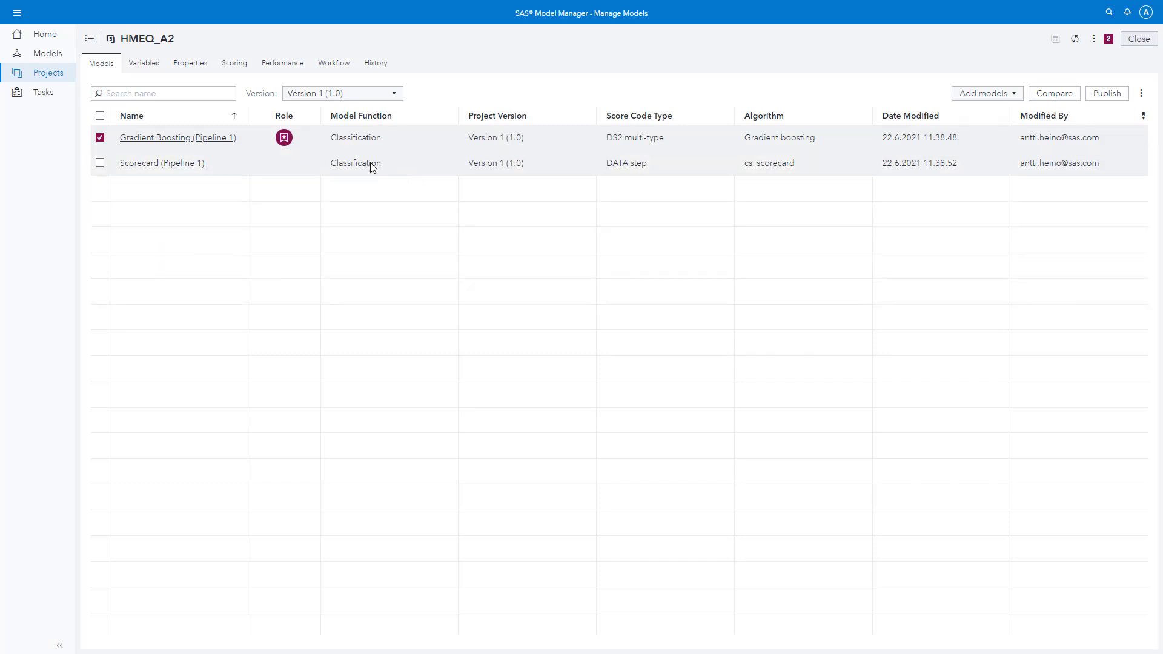
# Show the models from all versions of the project.
pyautogui.click(387, 94)
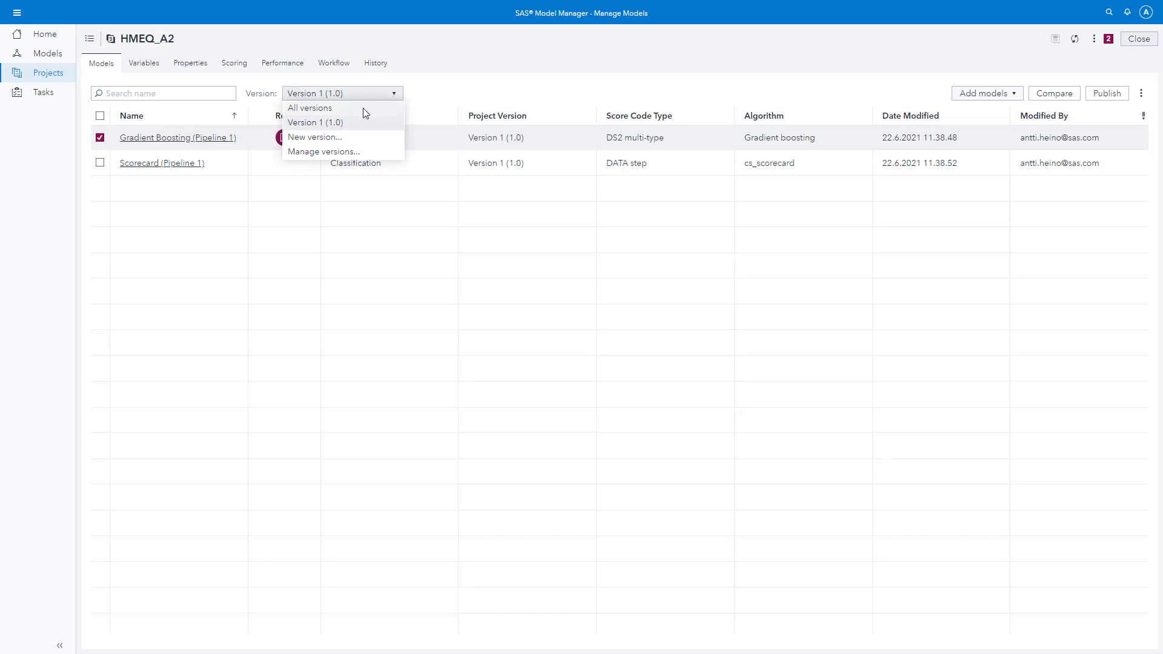
pyautogui.click(361, 108)
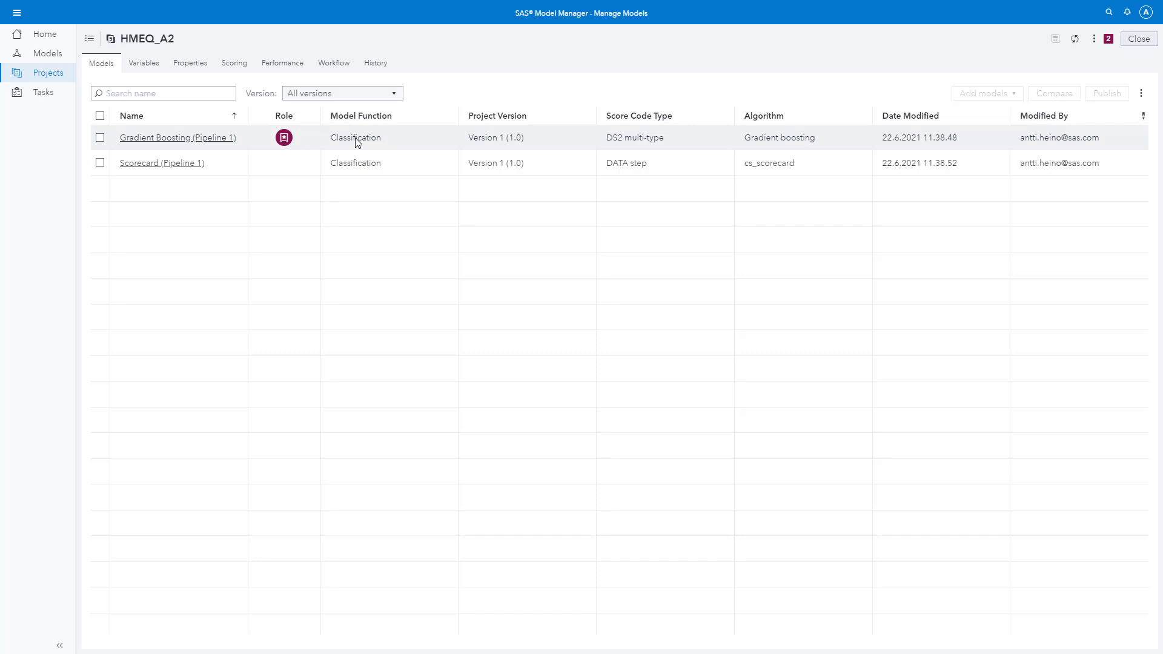
# Start a new scoring test in the project and choose Scorecard (Pipeline 1) as its model.
pyautogui.click(236, 65)
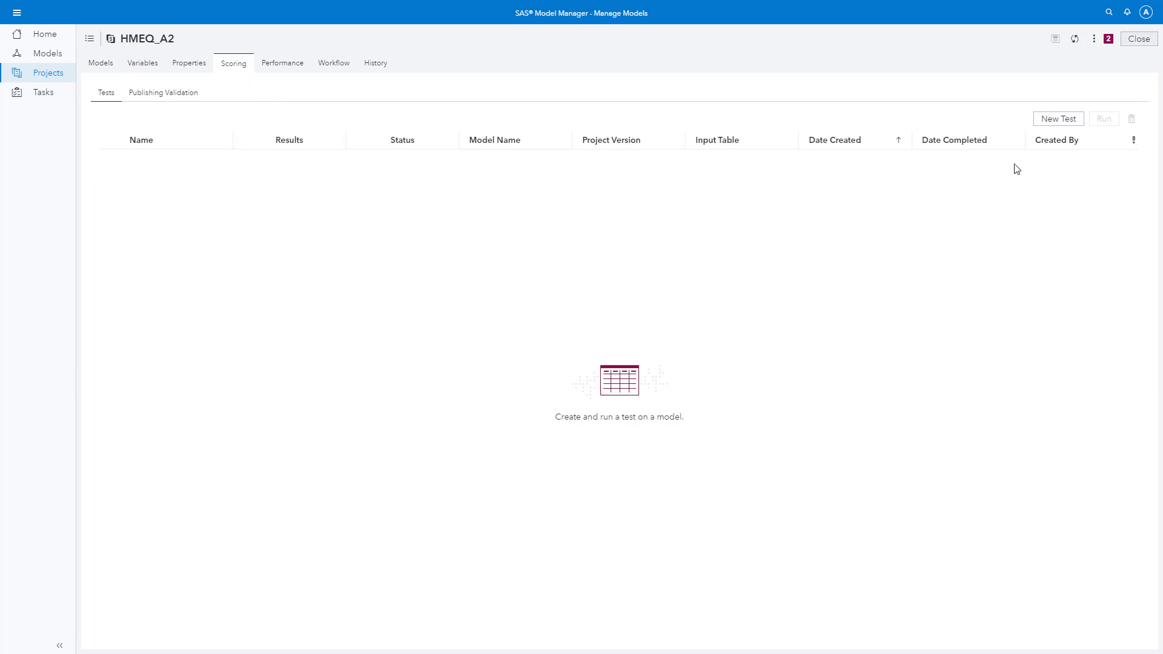
pyautogui.click(1064, 125)
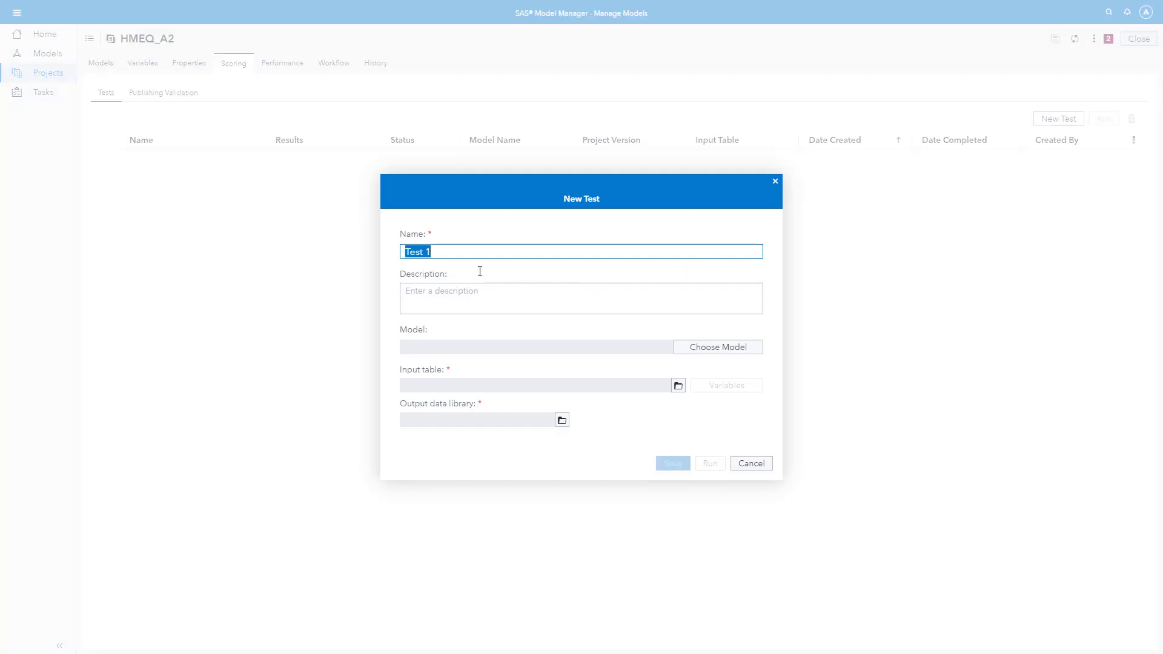
pyautogui.click(693, 347)
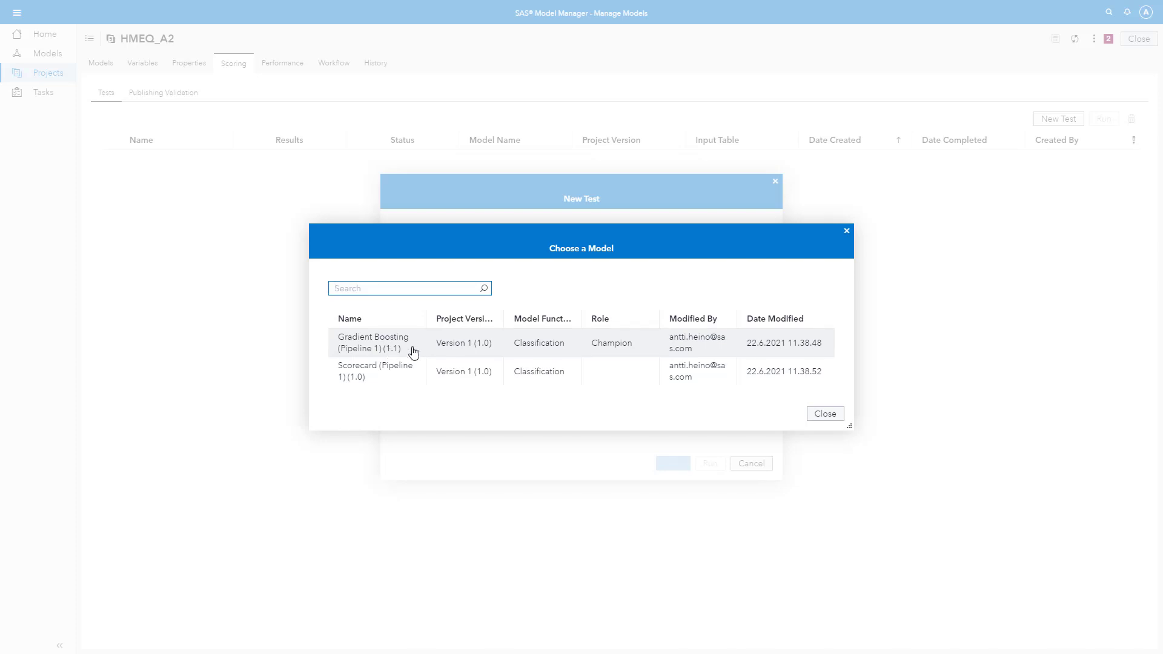
pyautogui.click(410, 371)
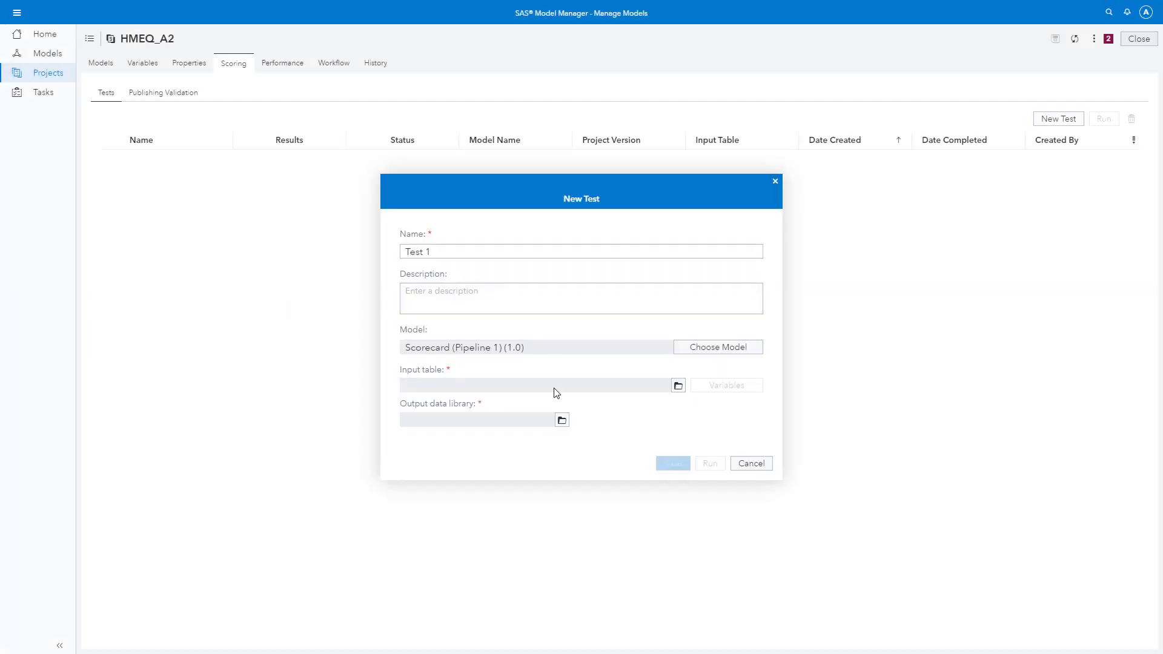
# Set HMEQ as the test's input table, finding it with the filter "hmeq", and run the test.
pyautogui.click(678, 386)
pyautogui.click(179, 121)
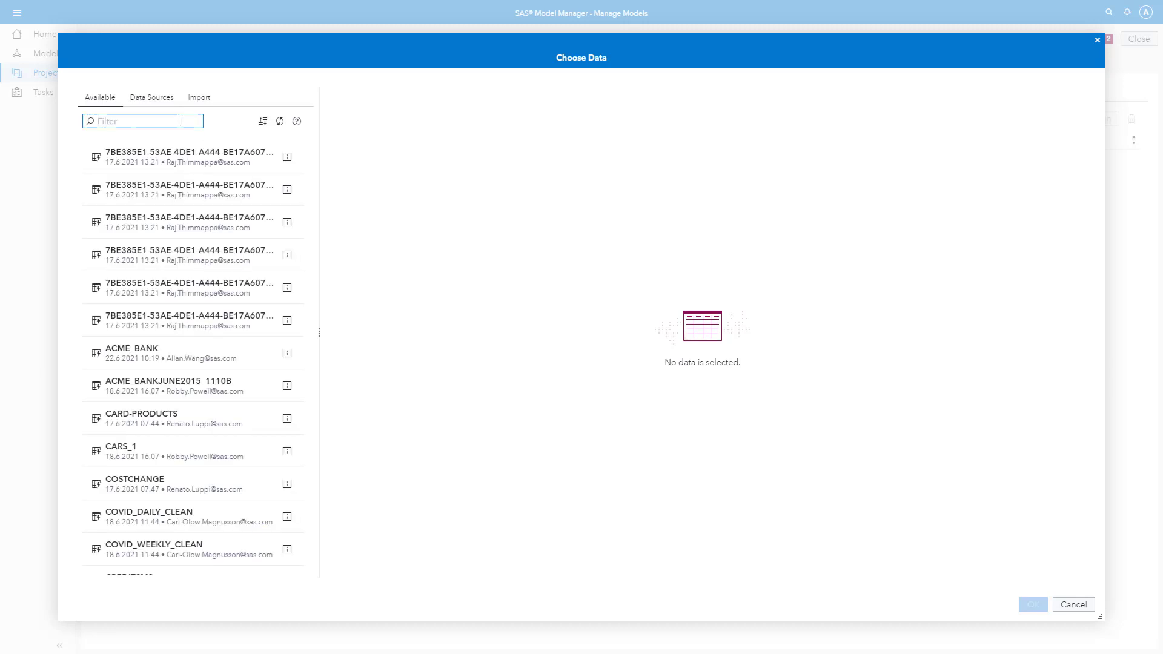
pyautogui.write('hmeq')
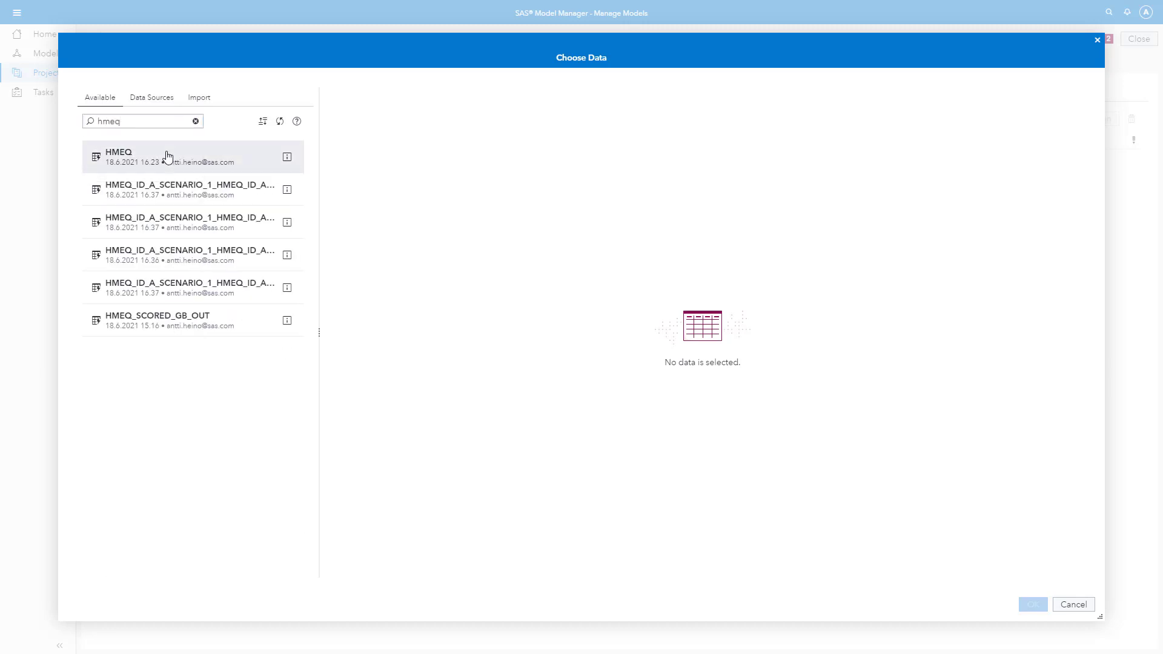
pyautogui.click(169, 156)
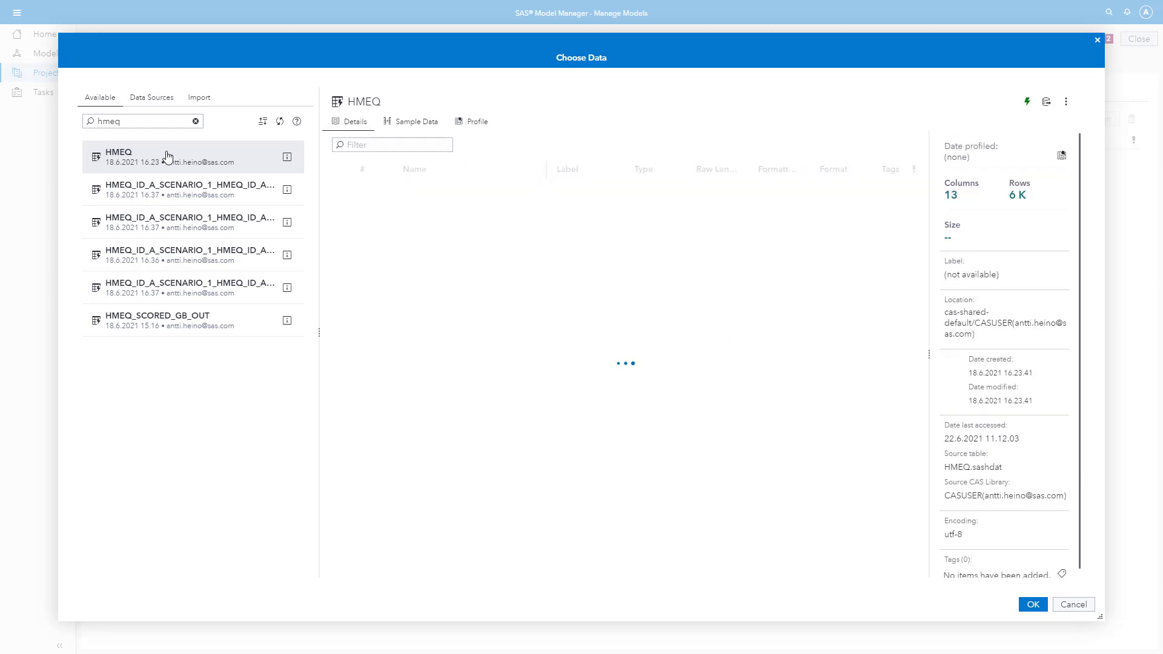
pyautogui.click(1039, 607)
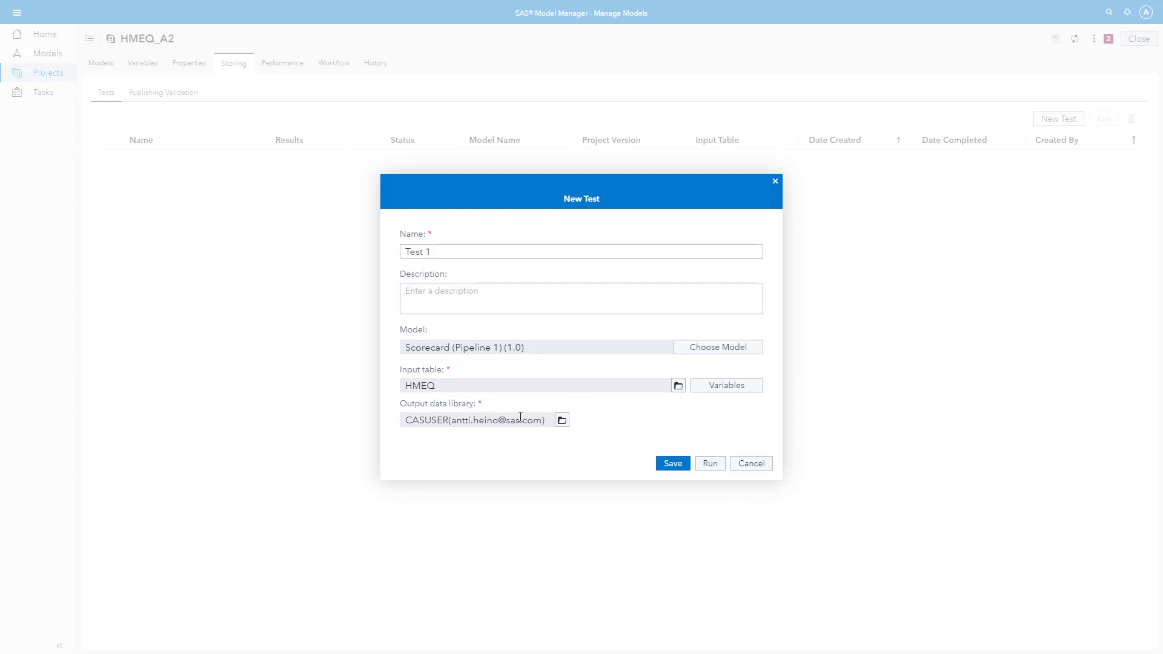
pyautogui.click(710, 463)
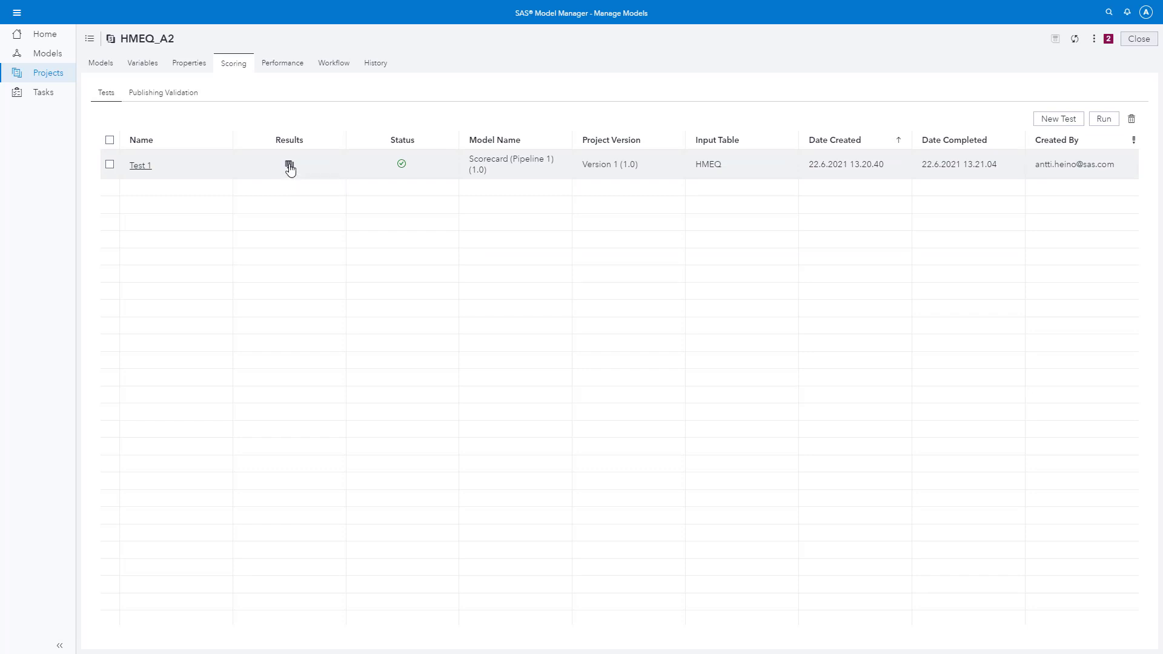
# View the output table of Test 1 and close the test results.
pyautogui.click(290, 166)
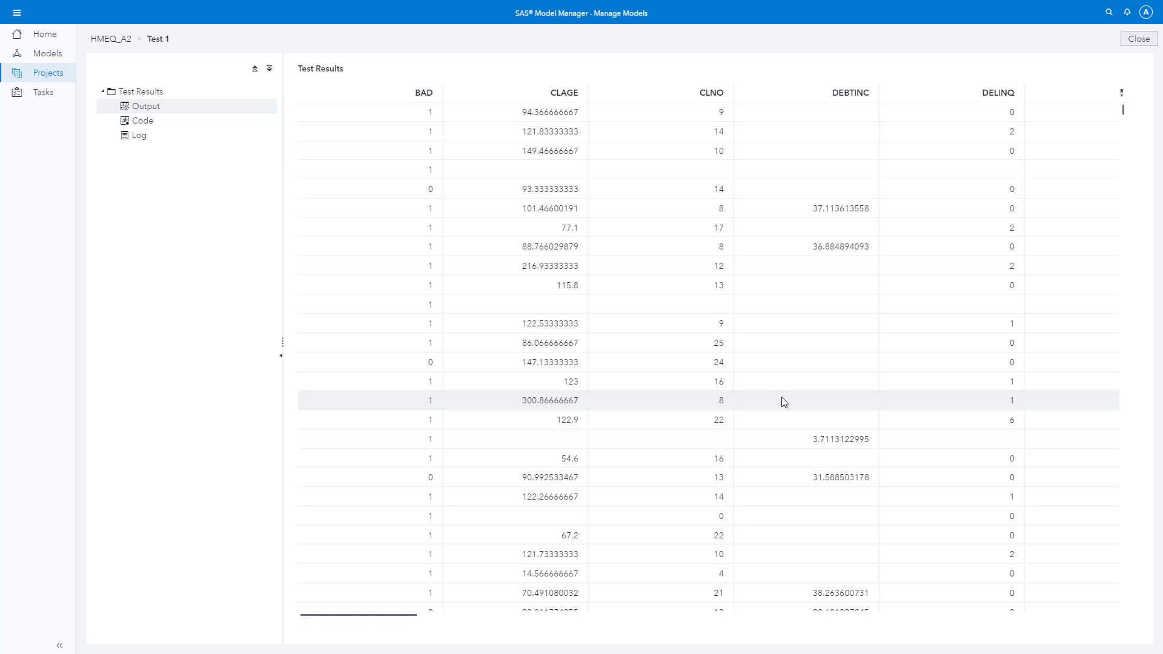
pyautogui.click(1139, 40)
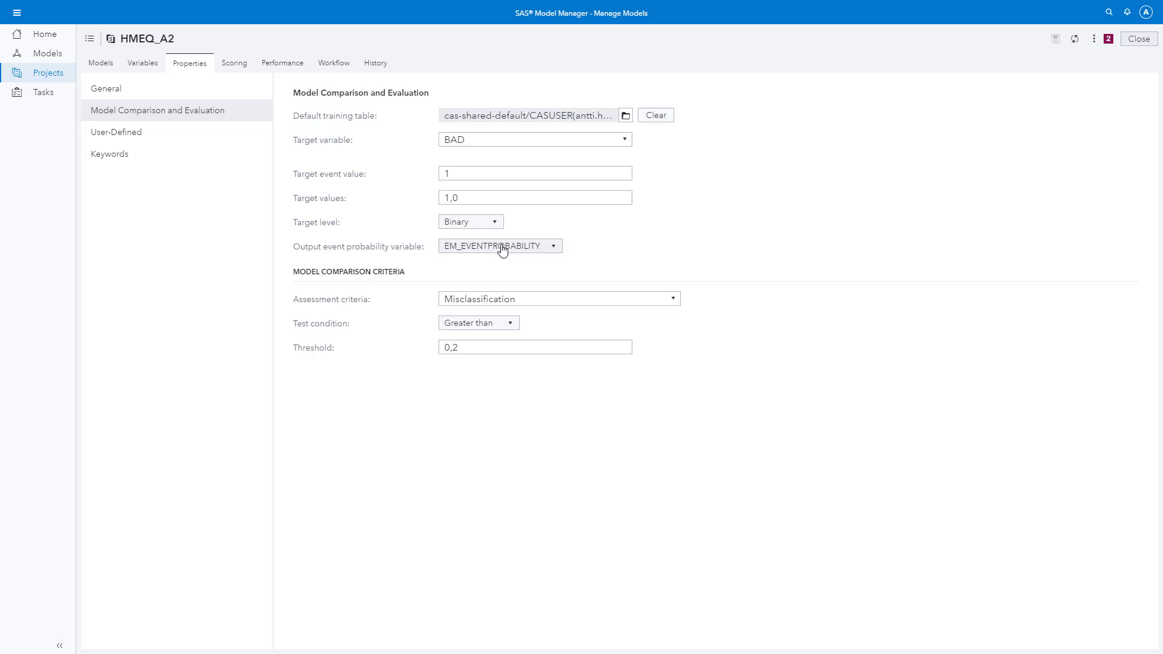
# Display the project's performance monitoring charts.
pyautogui.click(283, 70)
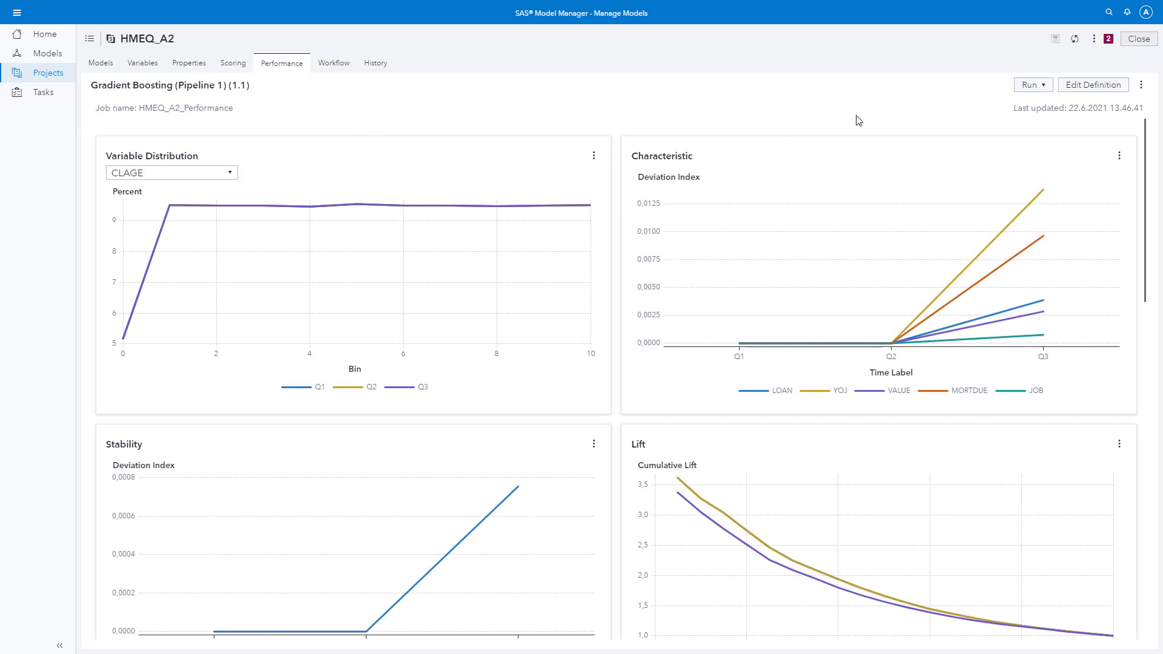
# Review the performance definition's tables, models, input variables, output variables and target properties, and close it without saving.
pyautogui.click(1092, 88)
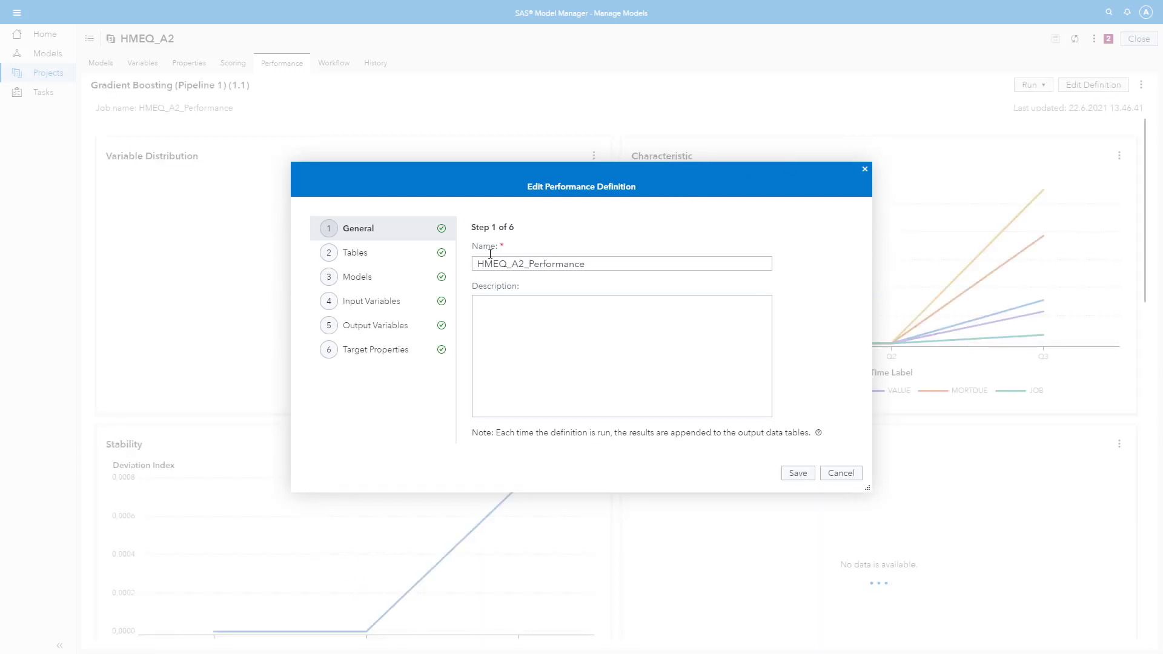
pyautogui.click(397, 252)
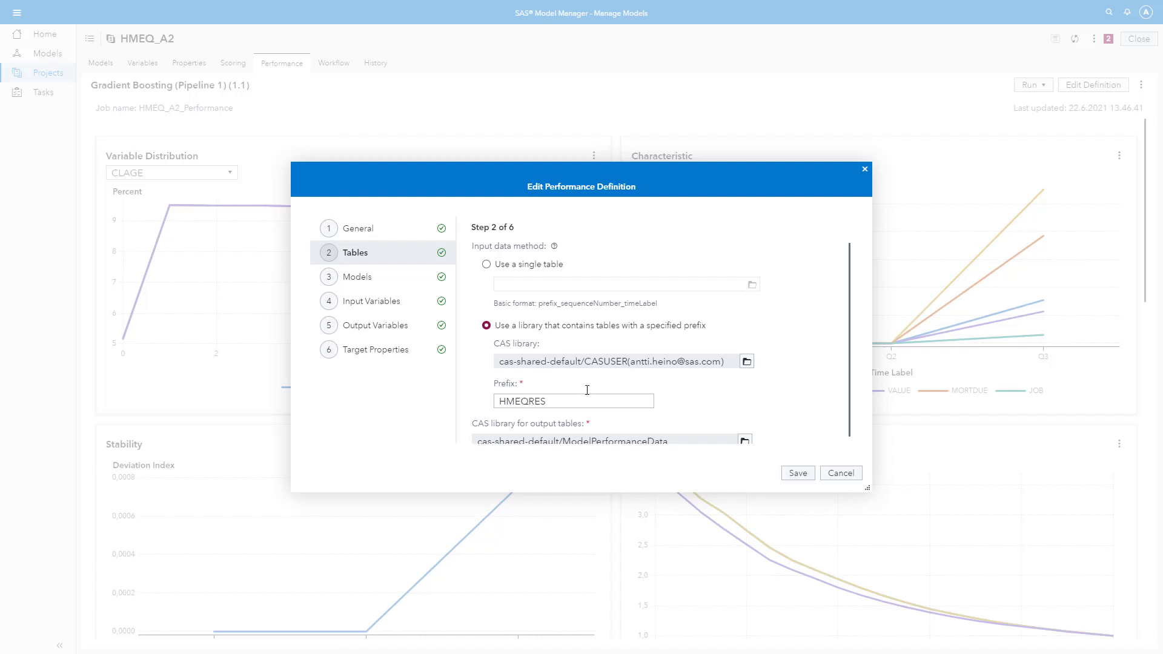
pyautogui.scroll(-1, 587, 389)
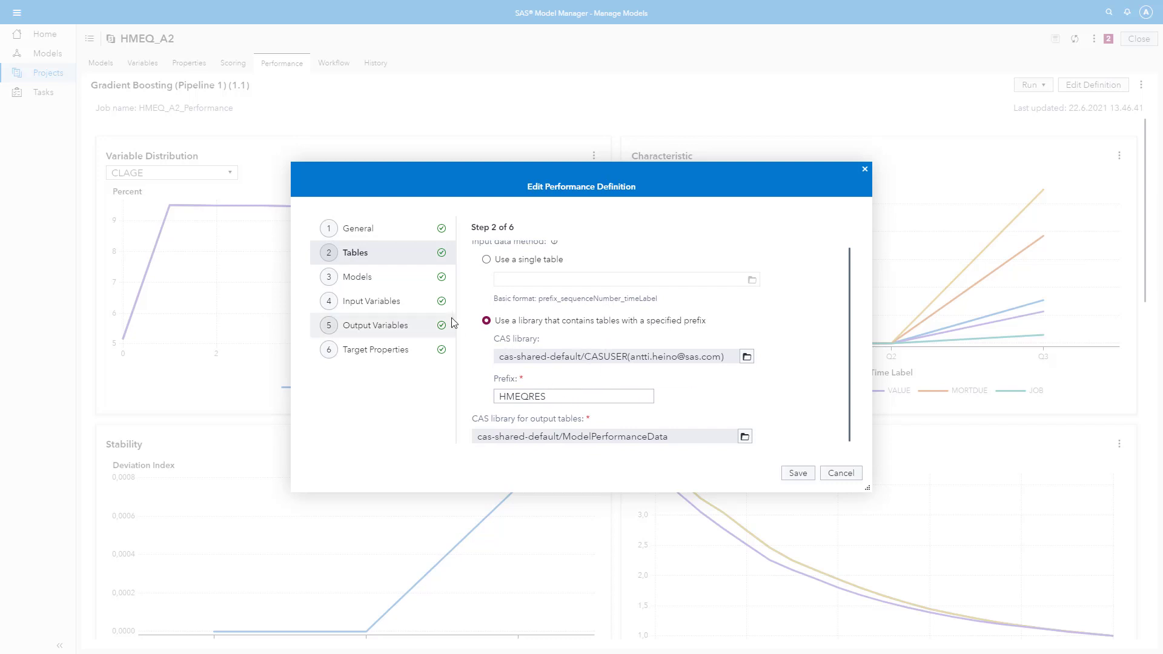
pyautogui.click(379, 282)
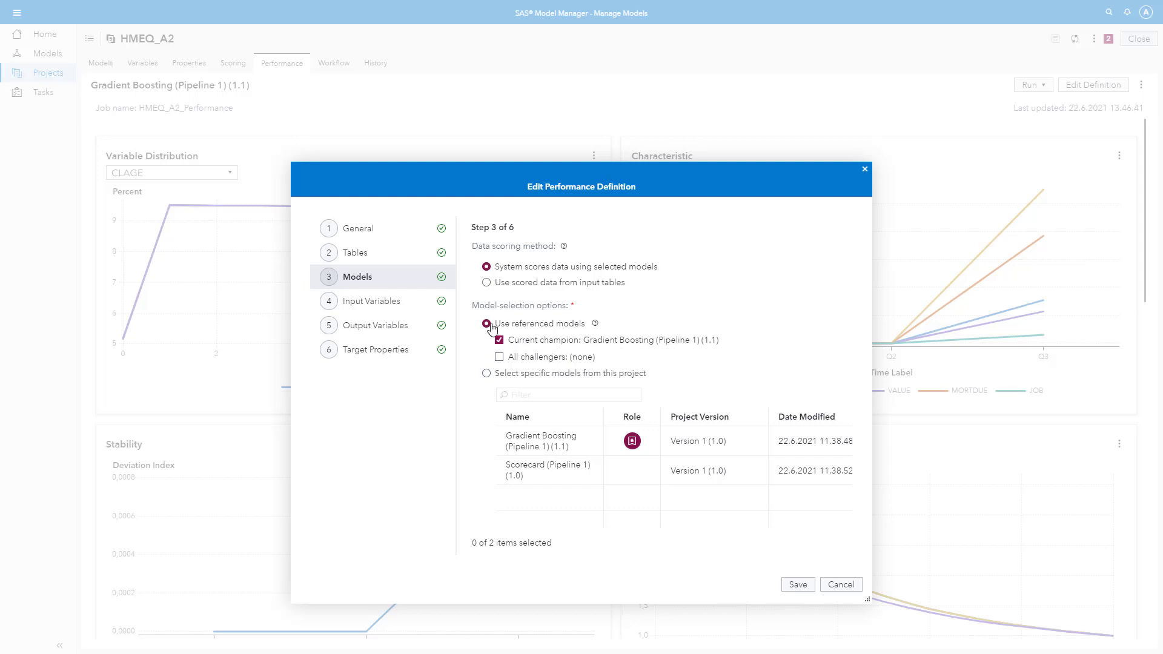
pyautogui.click(393, 304)
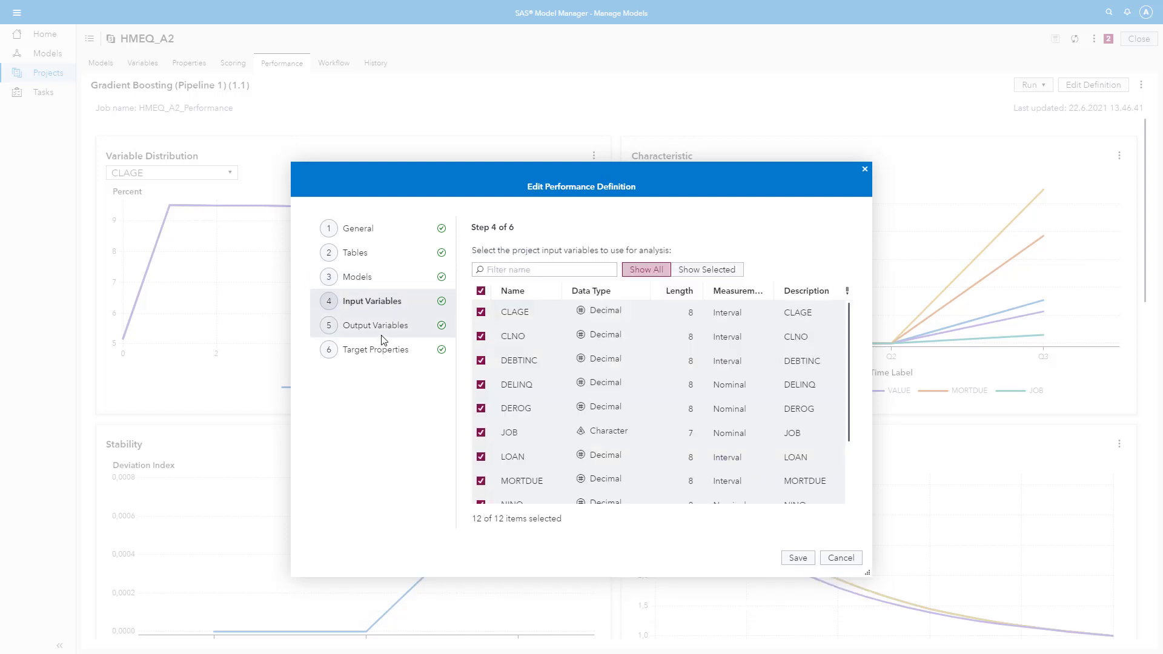
pyautogui.click(383, 338)
pyautogui.click(374, 353)
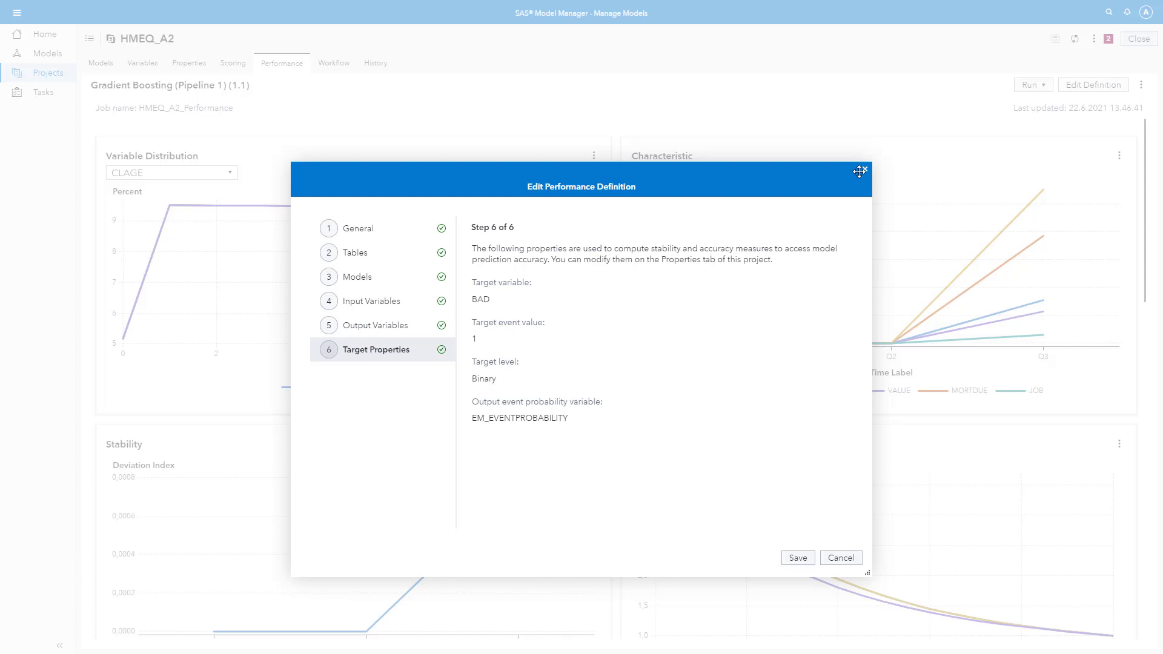
pyautogui.click(865, 170)
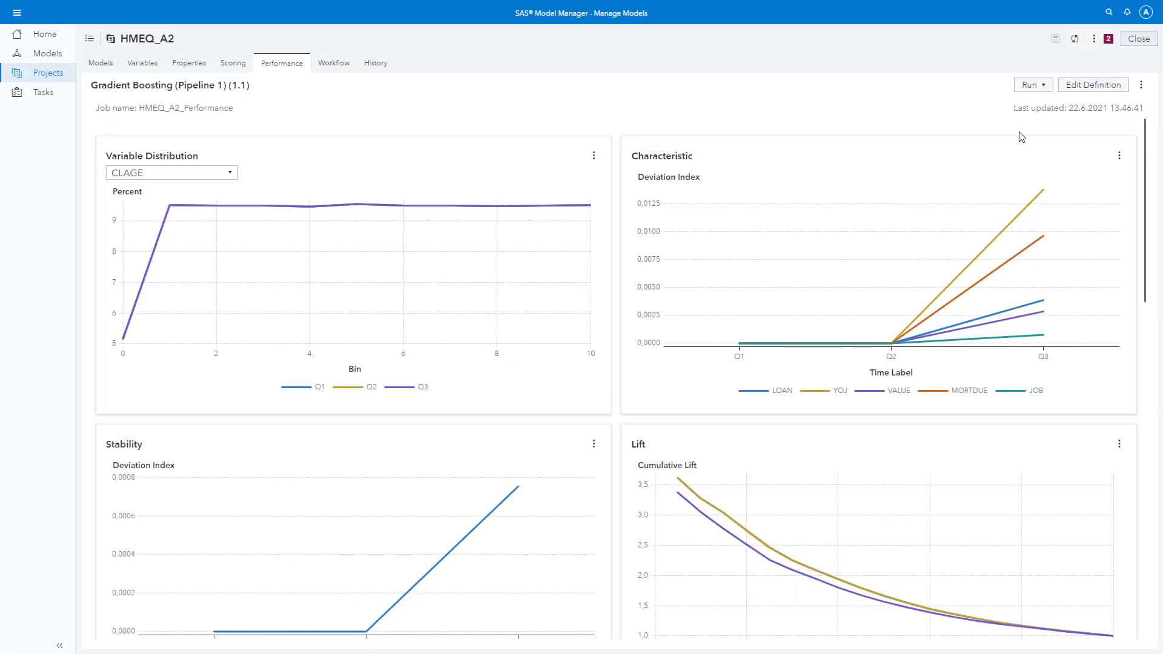
# Check the performance job's run options and examine the monitoring charts, including Stability, Lift, ROC, Gini, KS Trend and KS.
pyautogui.click(1045, 91)
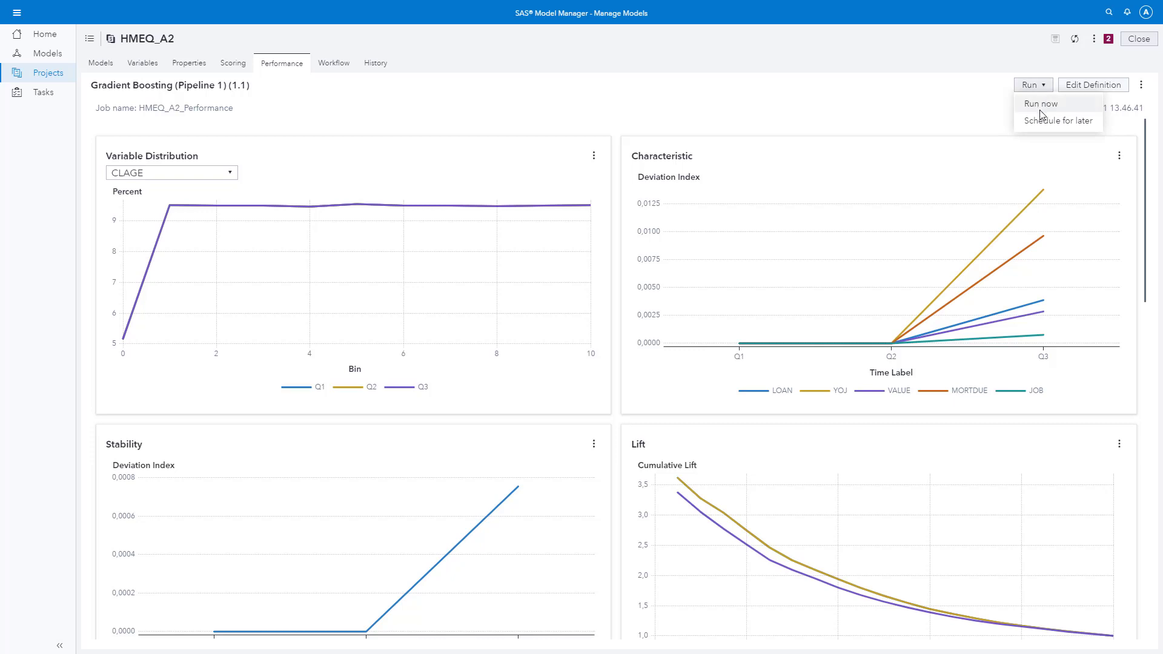
pyautogui.click(1039, 109)
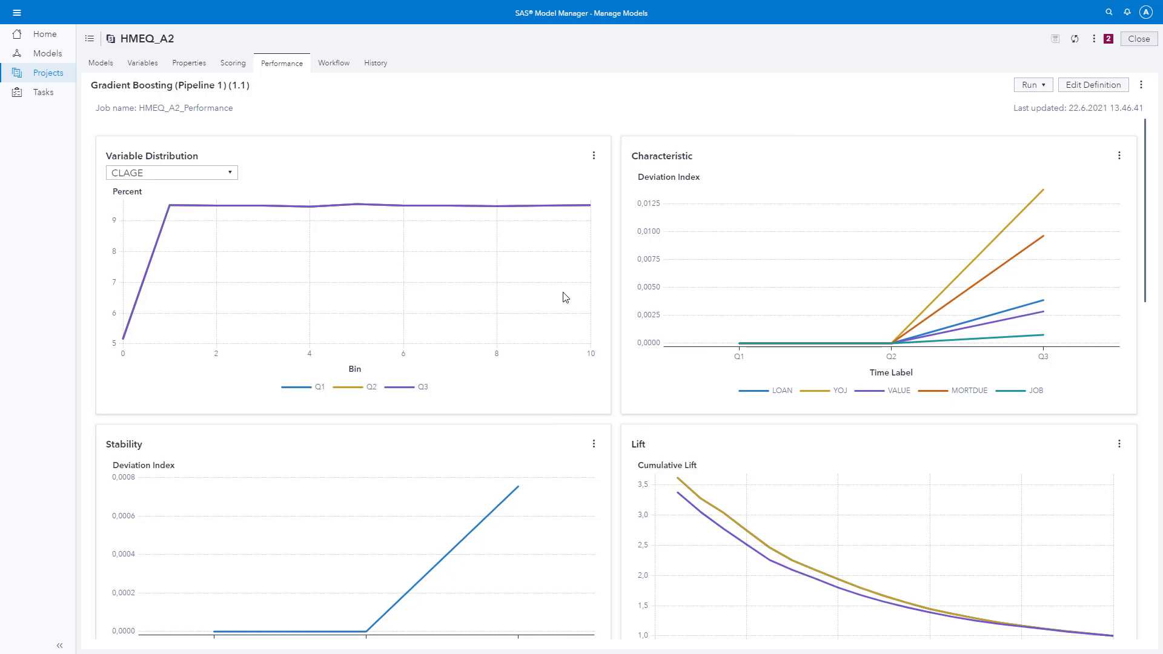
pyautogui.scroll(-2, 592, 297)
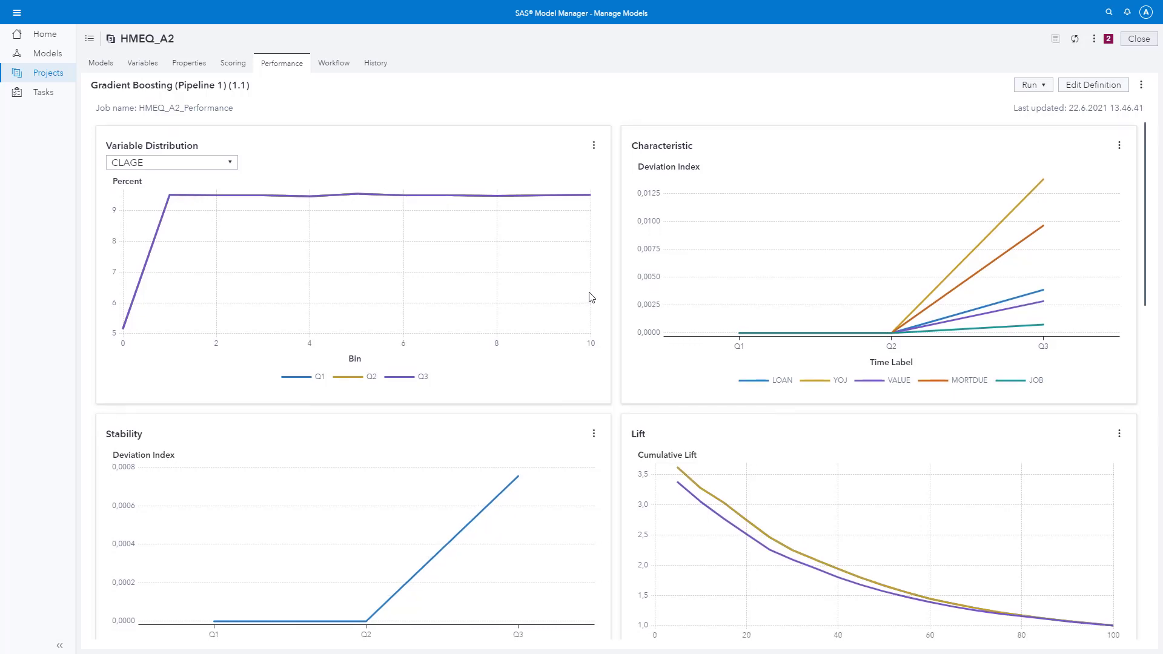
pyautogui.scroll(-3, 592, 297)
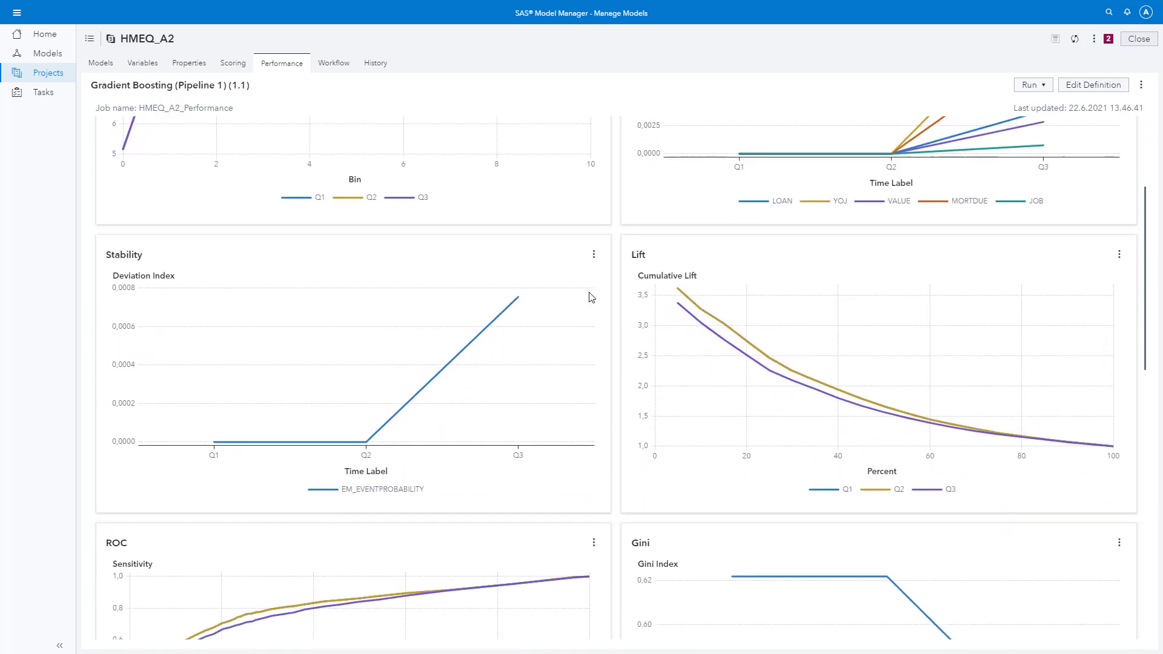
pyautogui.scroll(-2, 592, 297)
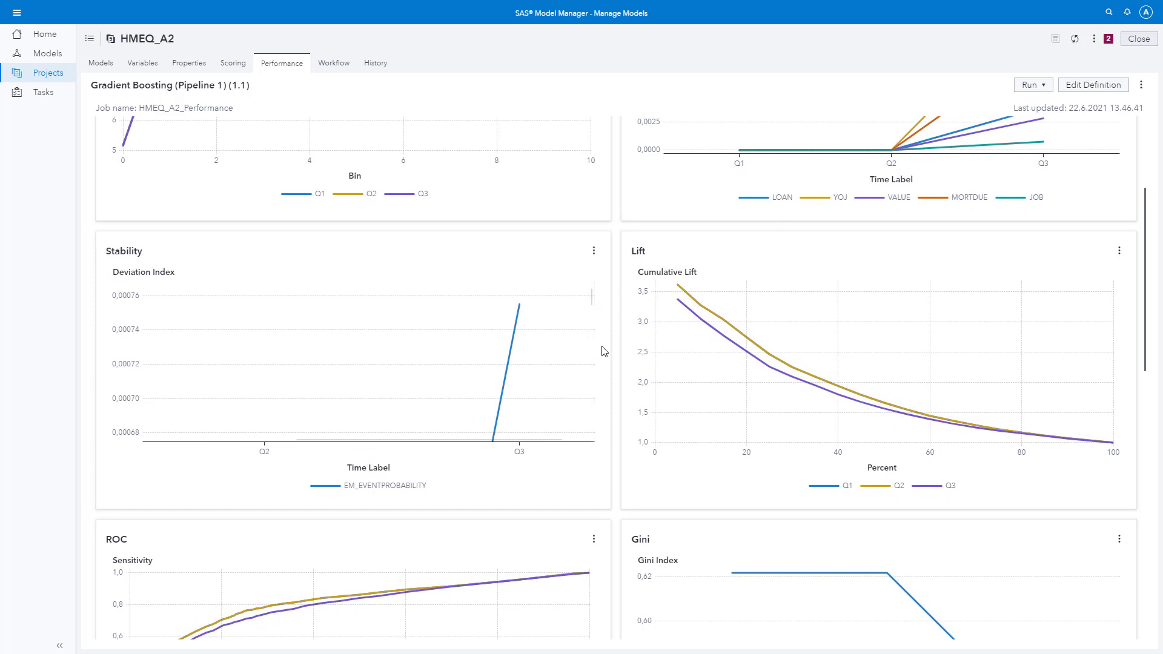
pyautogui.scroll(-1, 611, 364)
pyautogui.scroll(-3, 612, 367)
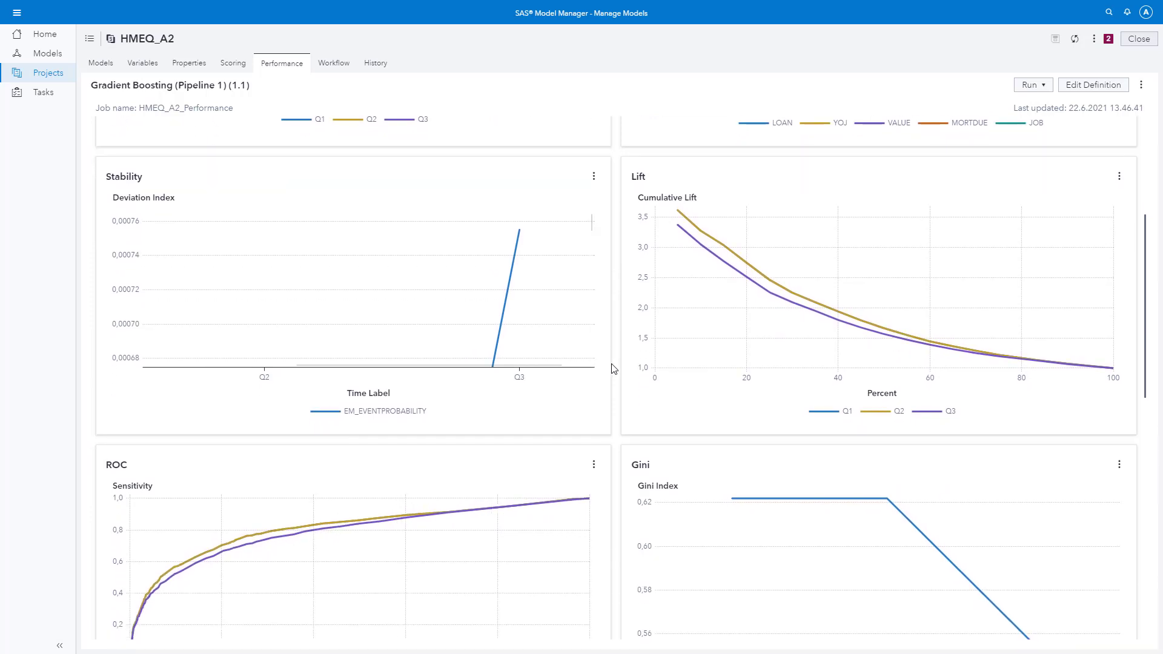
pyautogui.scroll(-3, 612, 368)
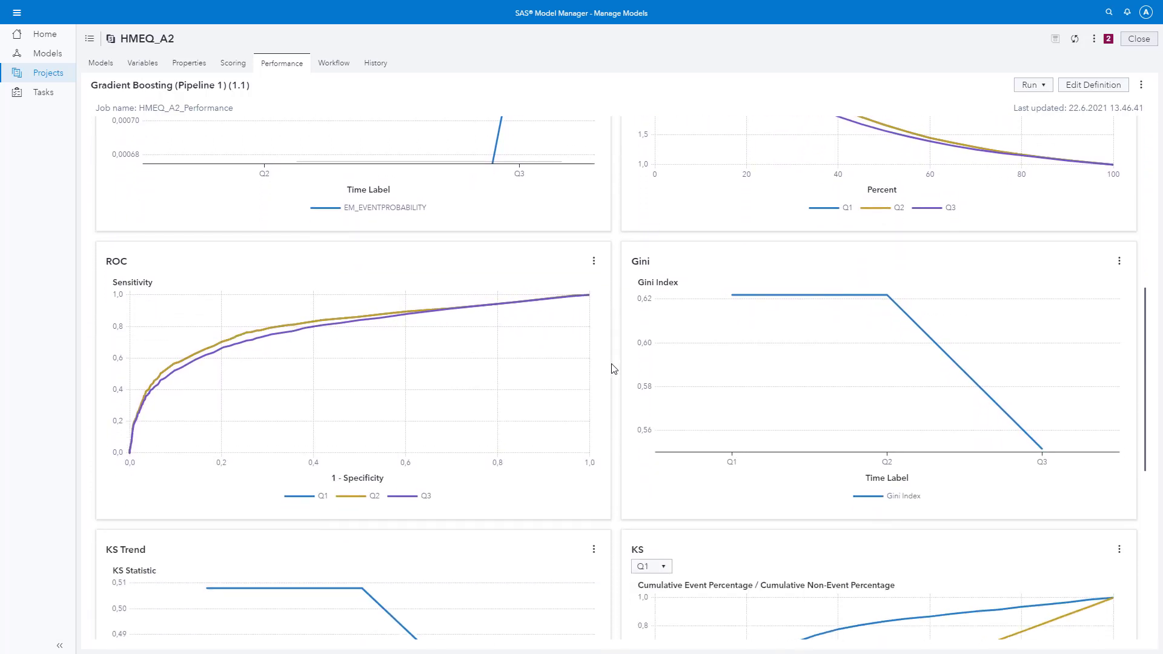
pyautogui.scroll(-2, 612, 368)
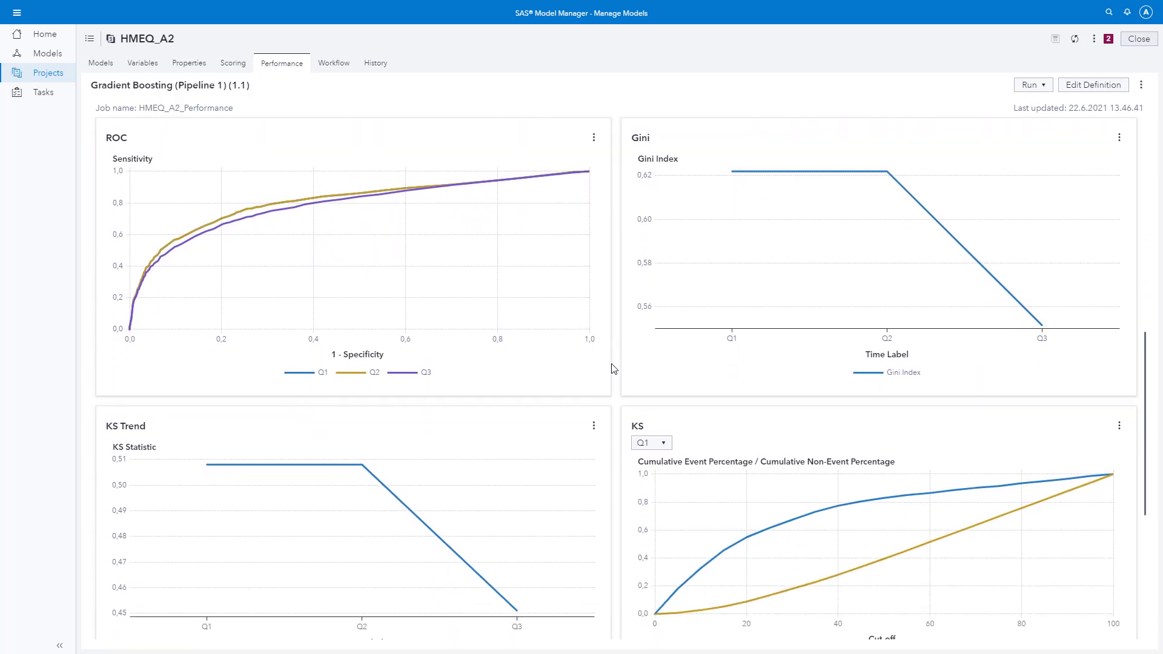
pyautogui.scroll(-2, 613, 368)
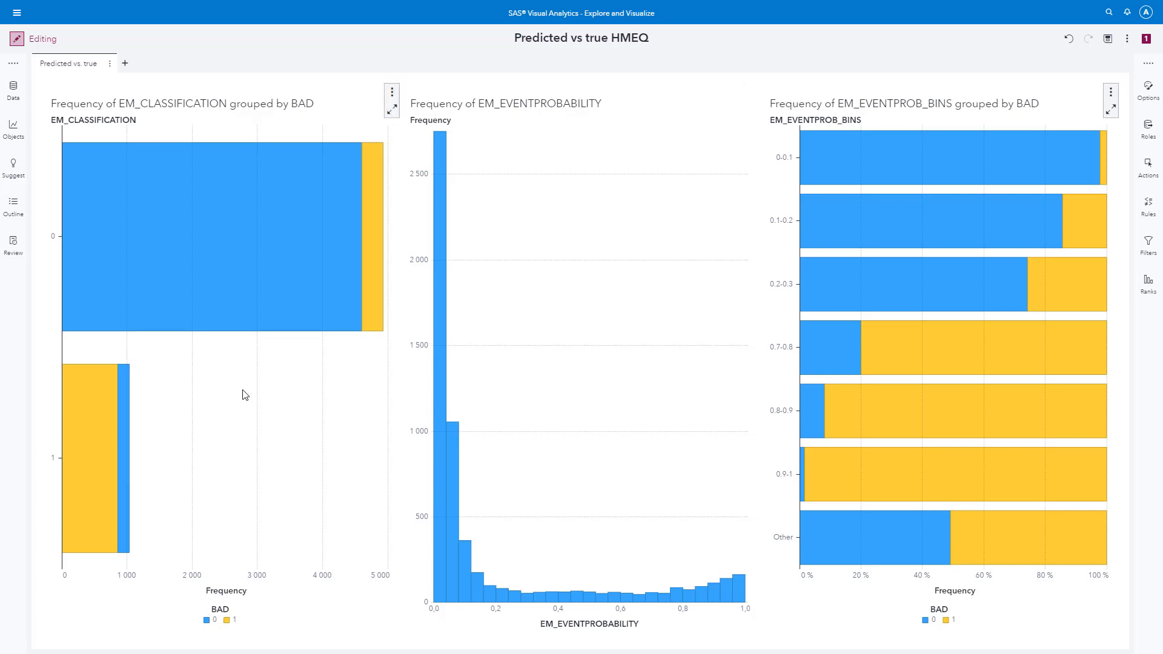
# Examine the Predicted vs true HMEQ report in SAS Visual Analytics, comparing BAD across the classification and event probability bin bars.
pyautogui.moveTo(205, 252)
pyautogui.moveTo(128, 475)
pyautogui.moveTo(255, 257)
pyautogui.moveTo(376, 282)
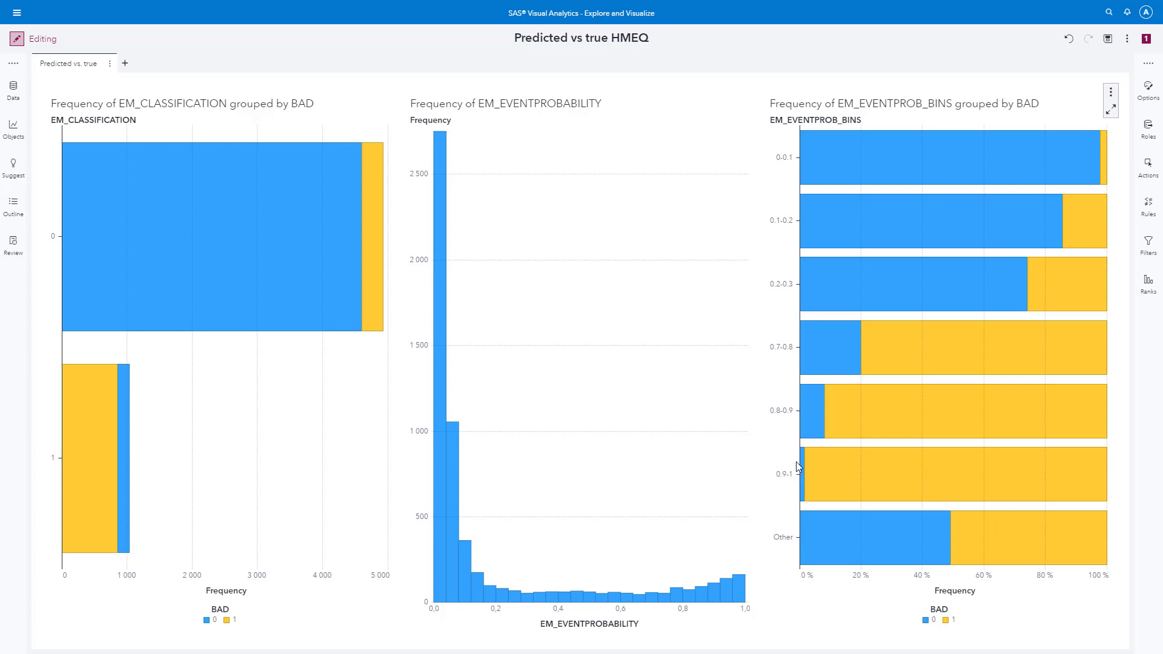
pyautogui.moveTo(799, 464)
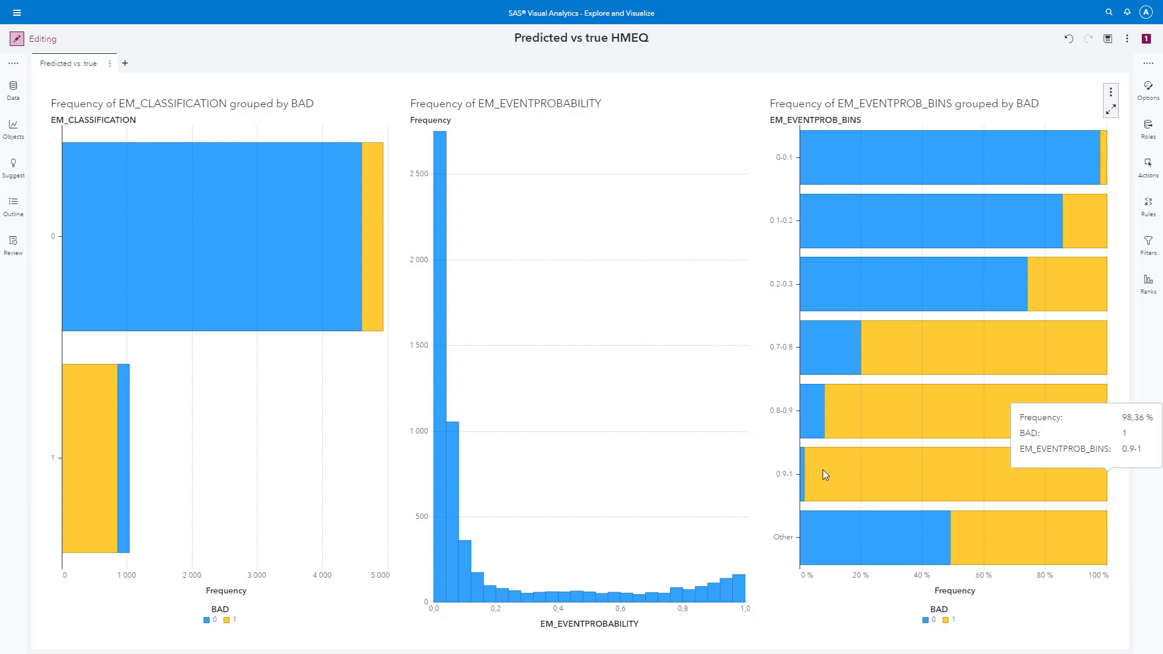
pyautogui.click(943, 165)
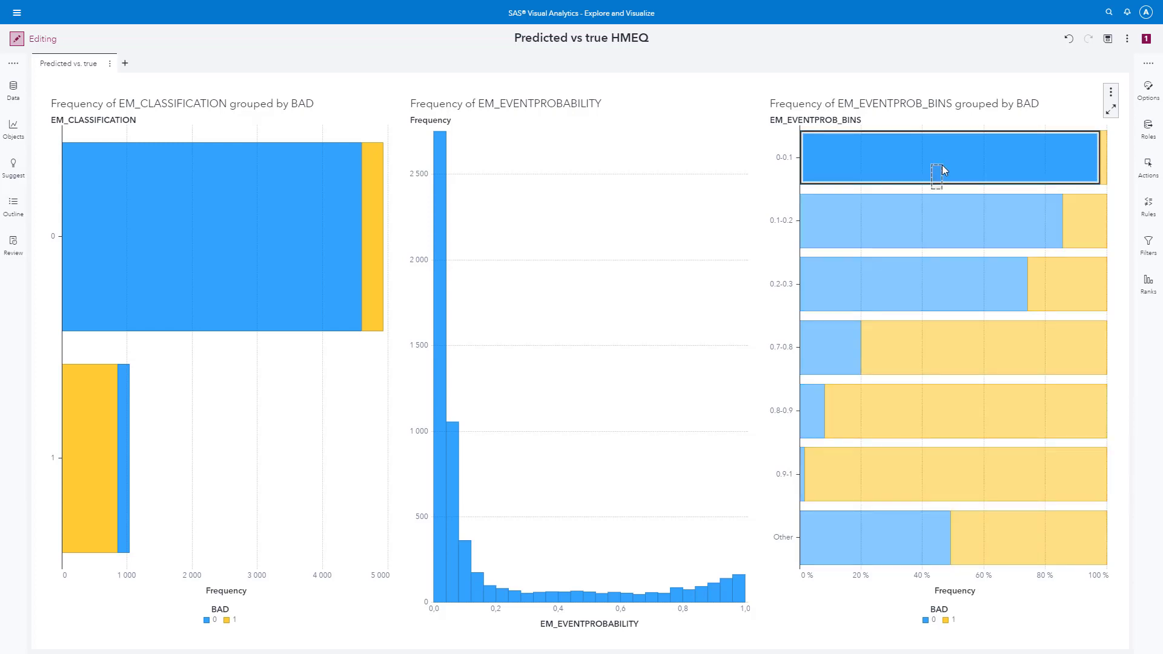
pyautogui.click(963, 187)
pyautogui.moveTo(883, 161)
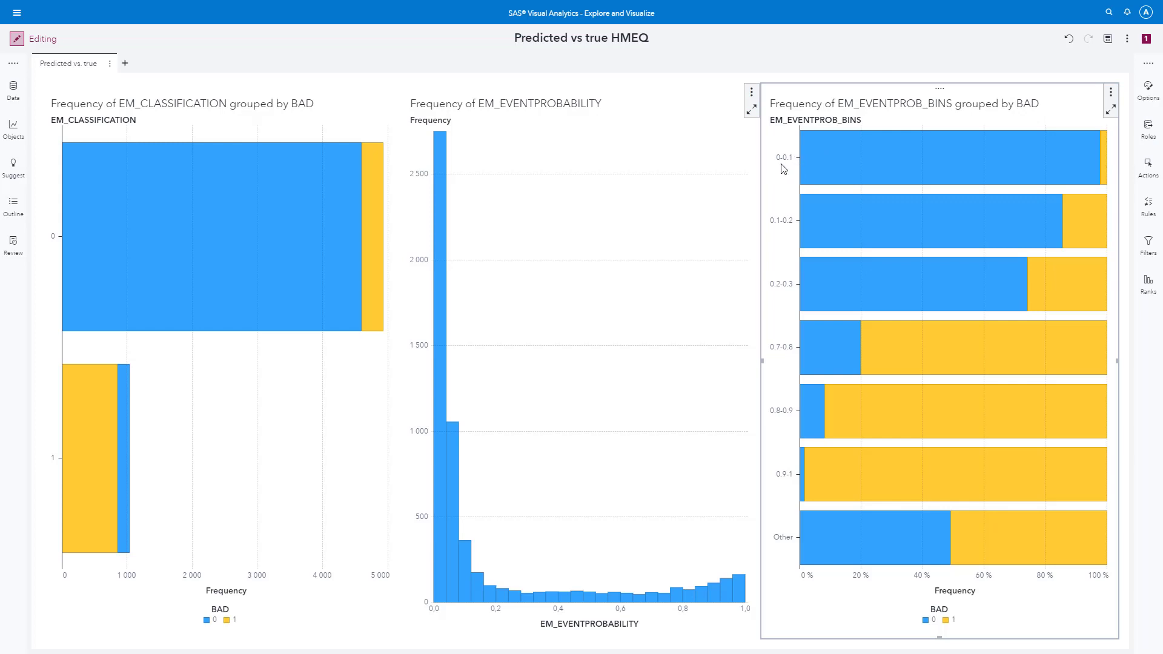
pyautogui.moveTo(940, 172)
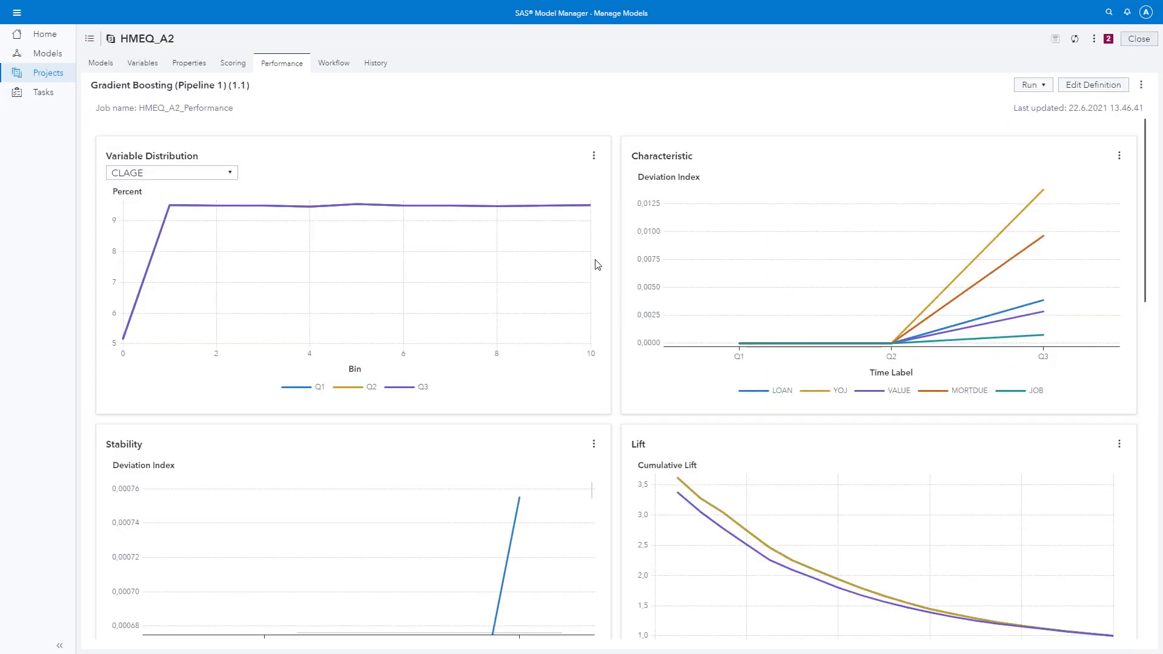
# Review the project's workflow options, including the start confirmation for SimpleModelMonitor_April2021 without starting it, and view the project's event history.
pyautogui.click(335, 70)
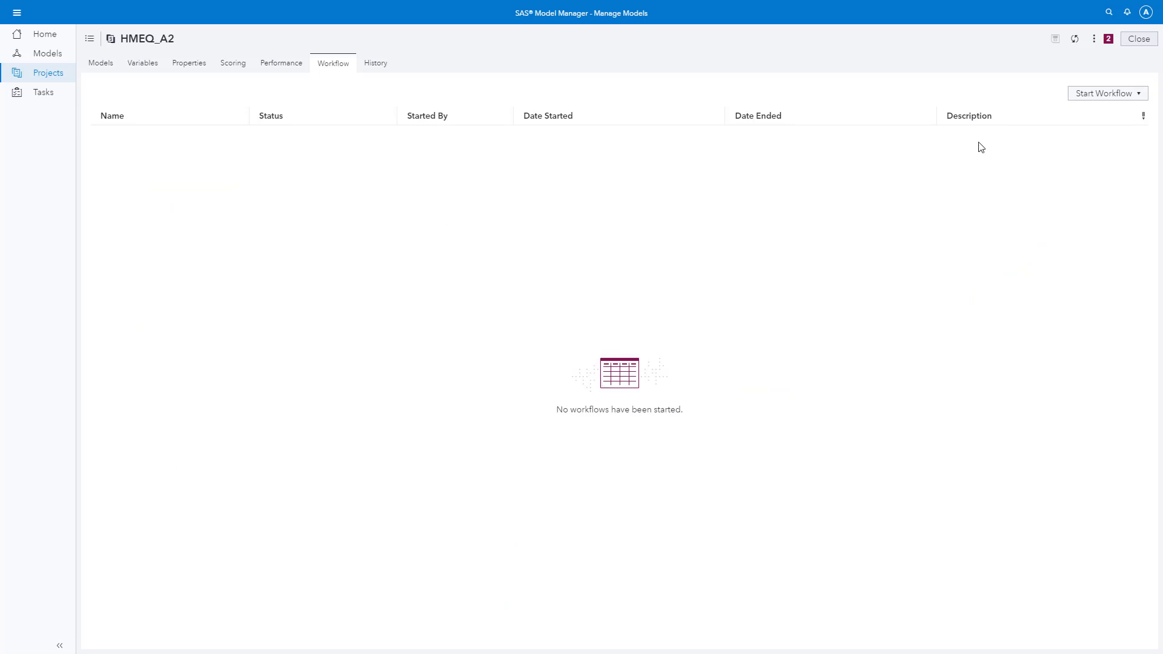
pyautogui.click(1094, 100)
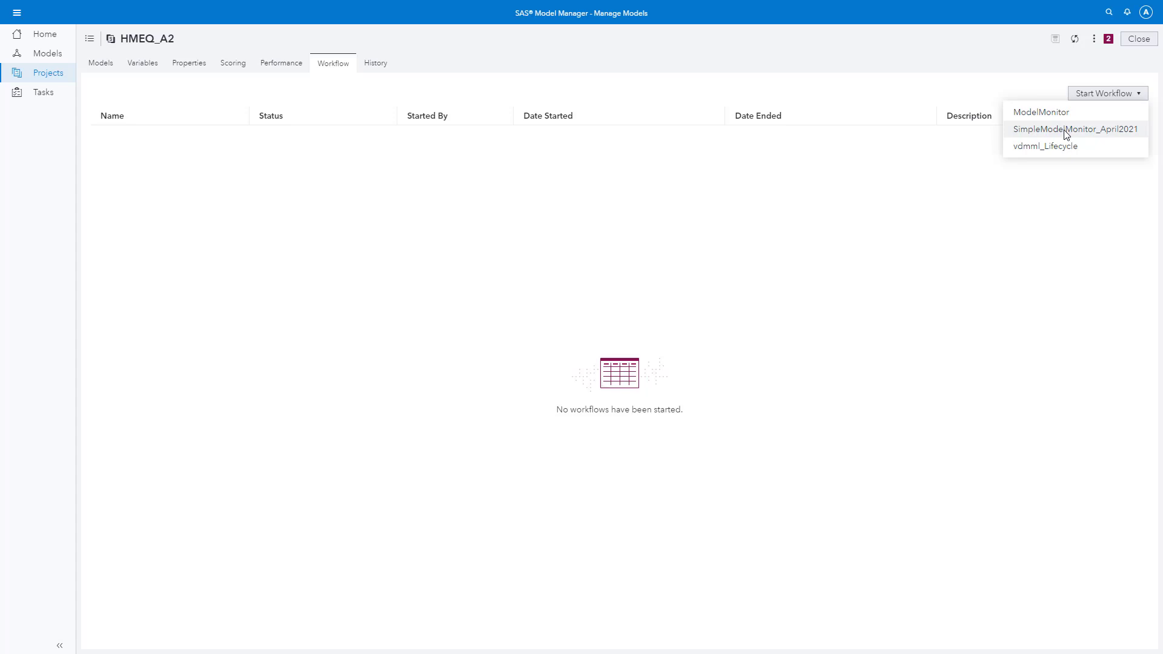
pyautogui.click(1024, 130)
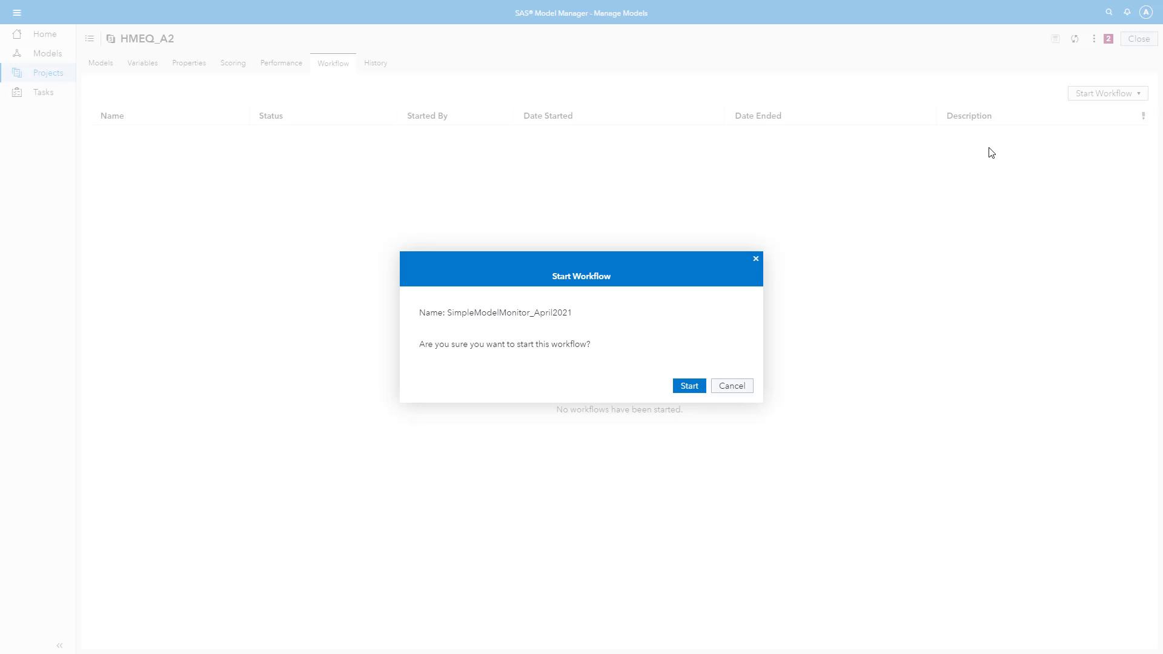
pyautogui.click(756, 259)
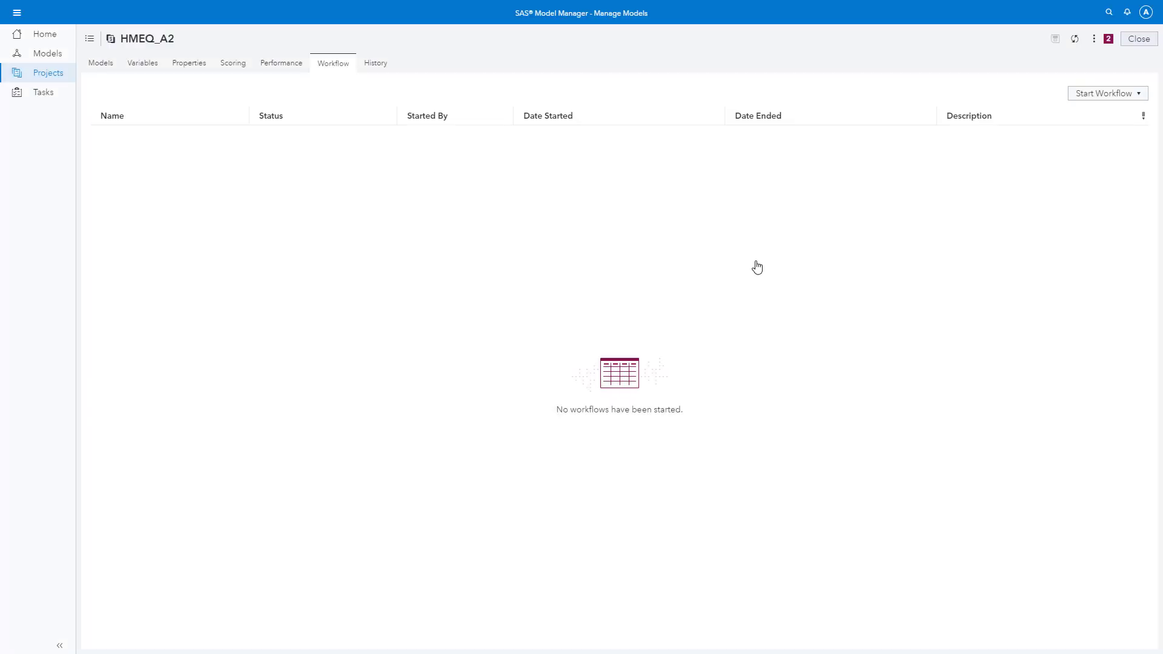
pyautogui.click(382, 71)
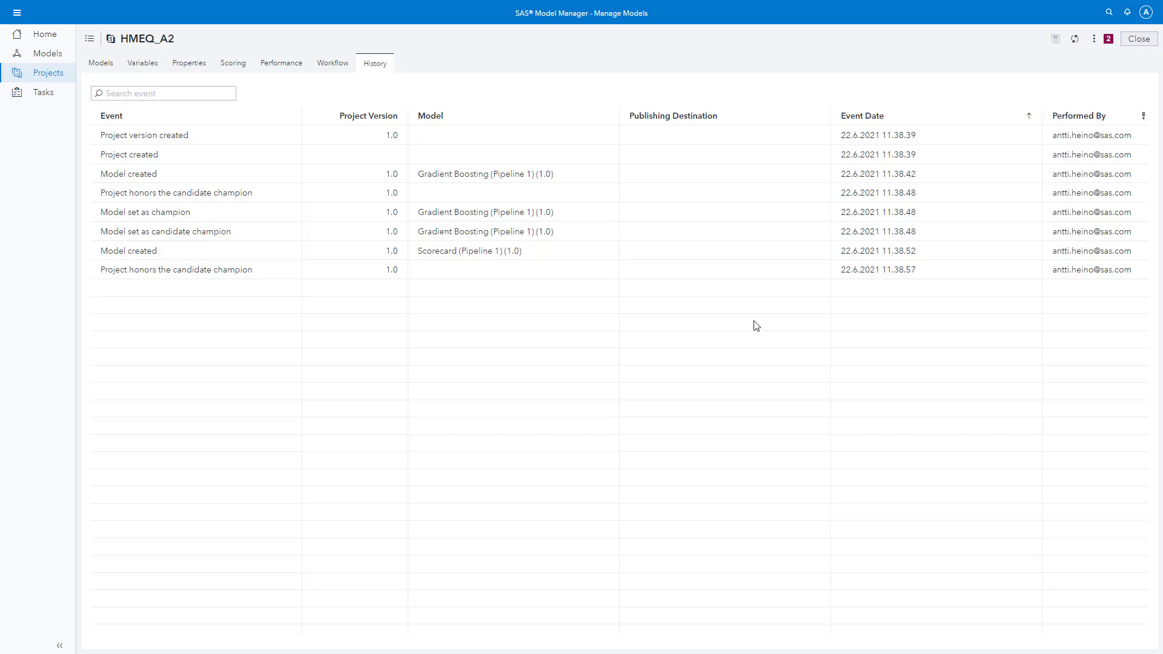
# Publish the Gradient Boosting (Pipeline 1) model as GB_HMEQ to the SAS Micro Analytic Service (maslocal) destination.
pyautogui.click(103, 67)
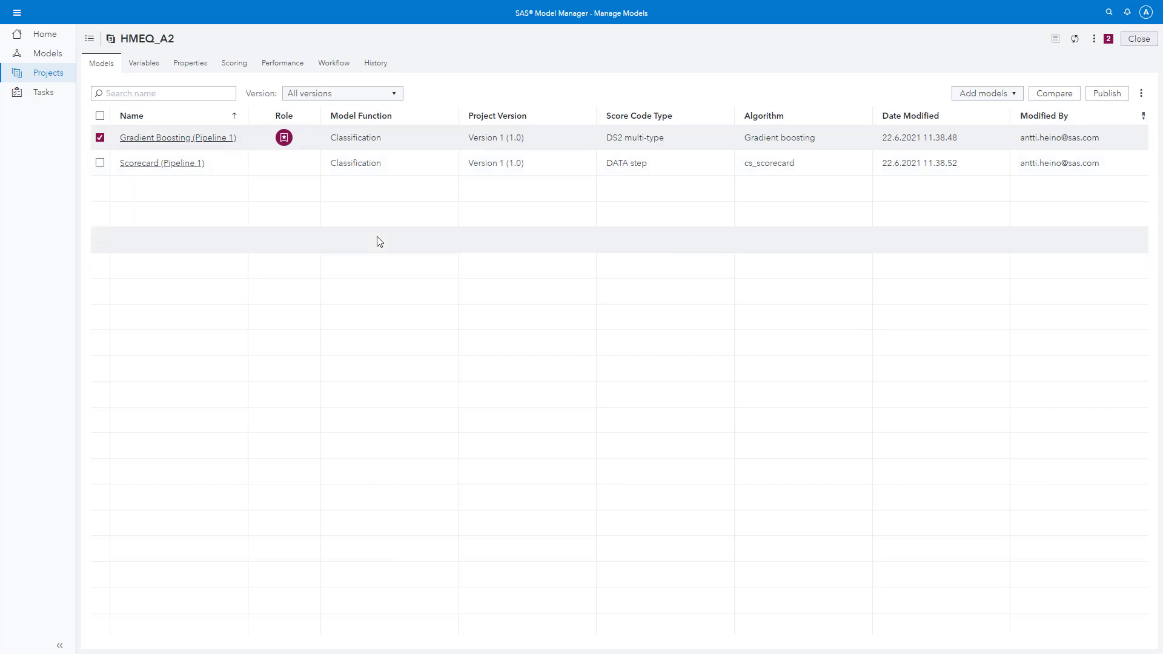
pyautogui.click(1106, 93)
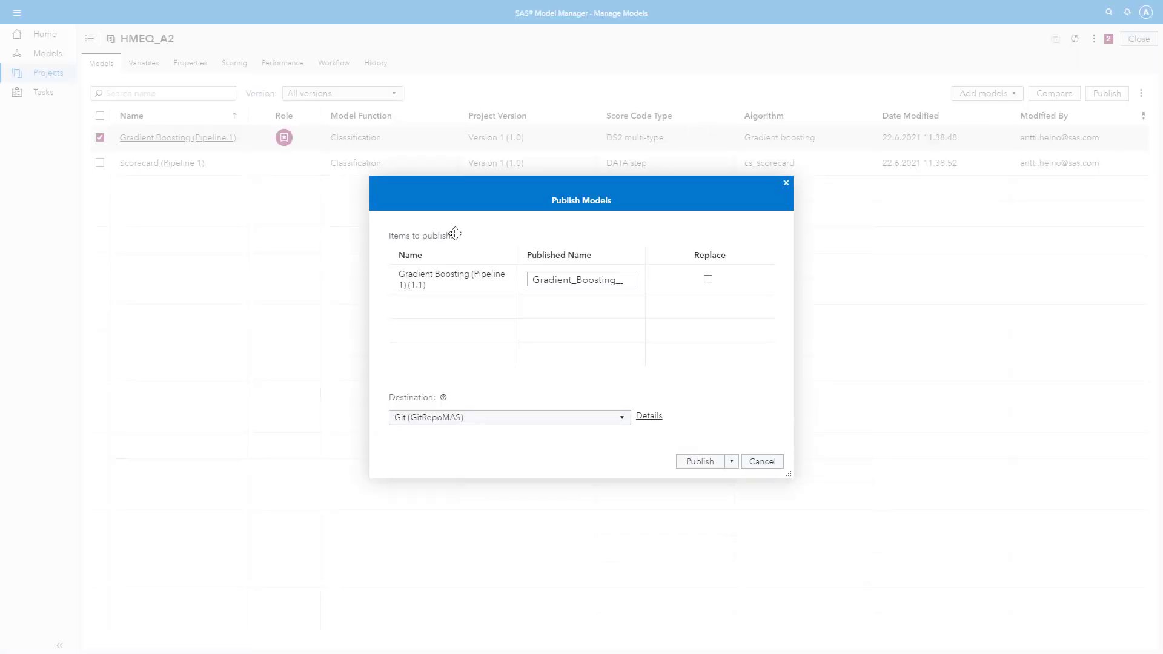
pyautogui.doubleClick(555, 283)
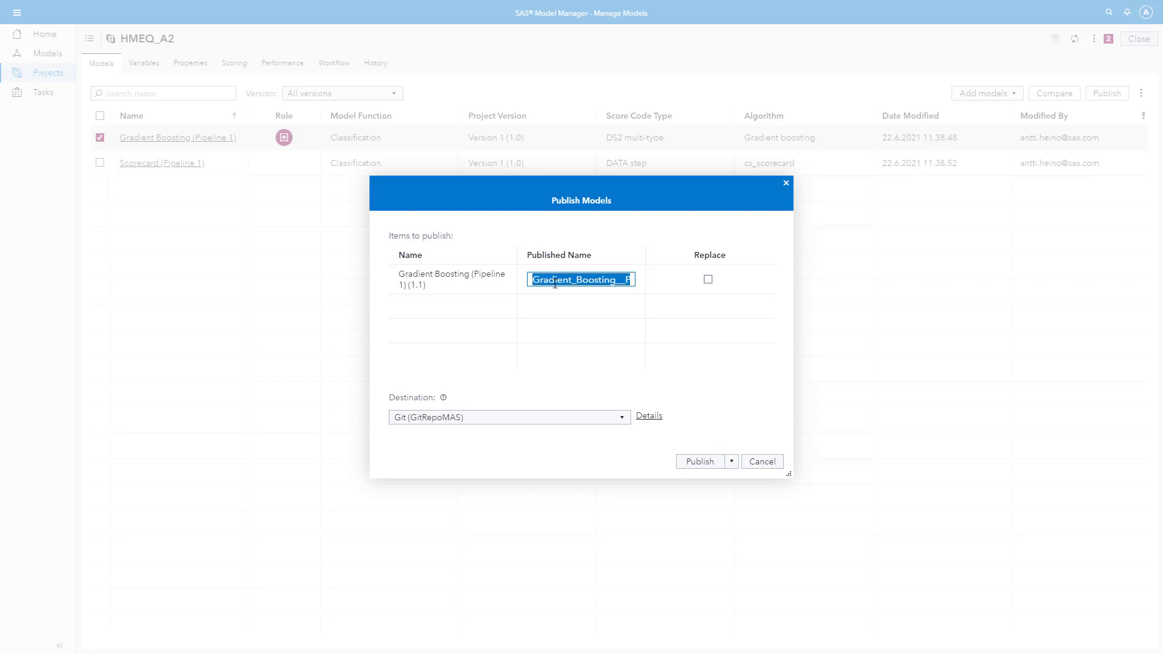
pyautogui.write('GB')
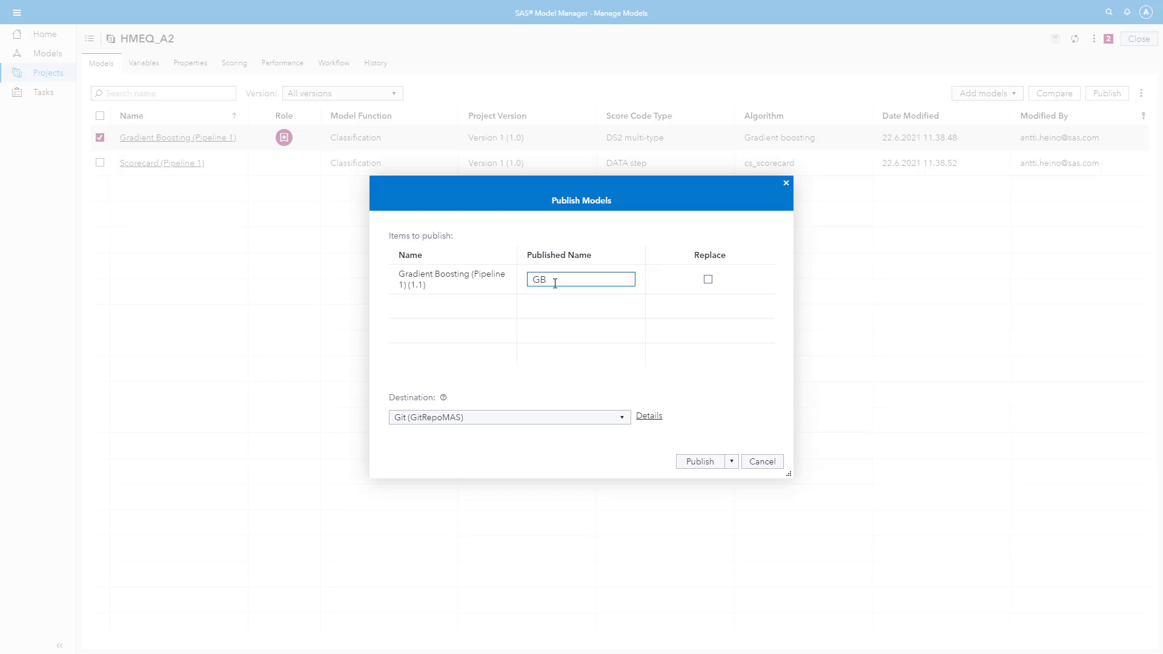
pyautogui.write('_HMEQ')
pyautogui.click(570, 423)
pyautogui.click(552, 447)
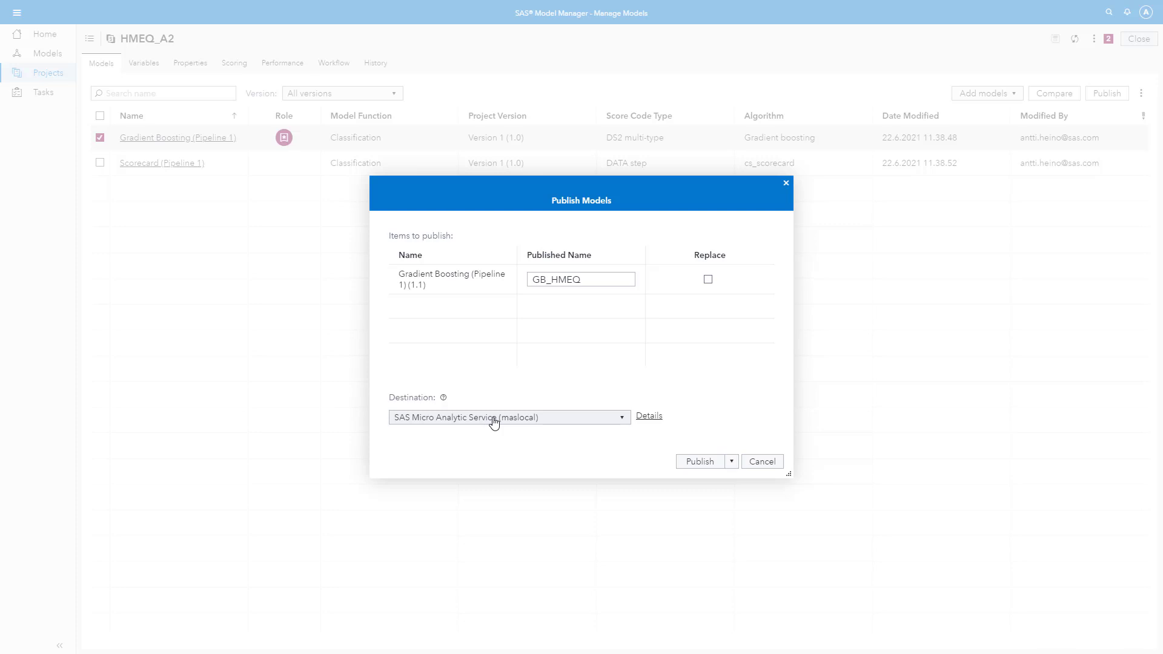
pyautogui.click(697, 462)
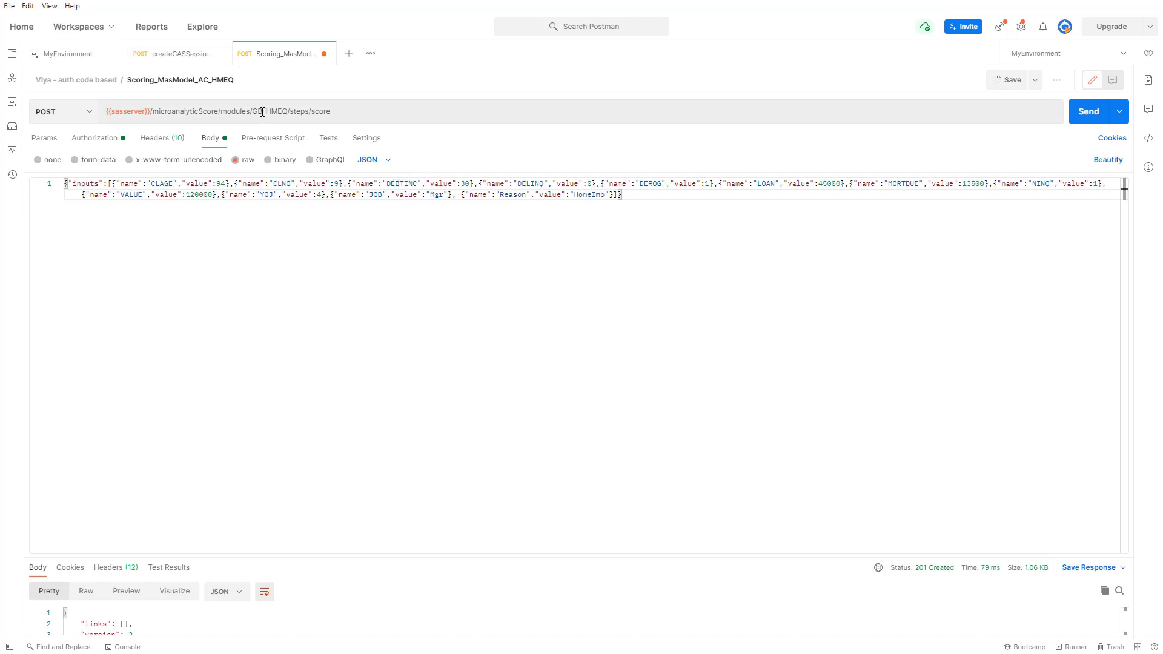
# Inspect the Scoring_MasModel_AC_HMEQ request in Postman, checking the GB_HMEQ module name in its URL and the input variables in its body.
pyautogui.moveTo(253, 114); pyautogui.dragTo(289, 115)
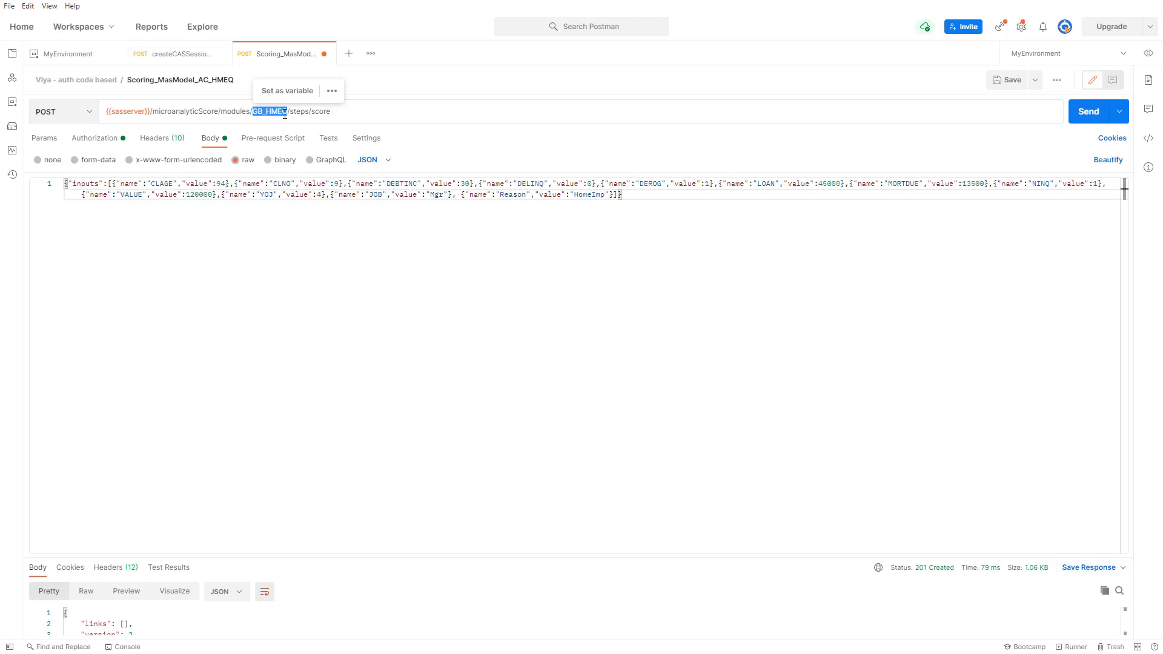
pyautogui.click(292, 114)
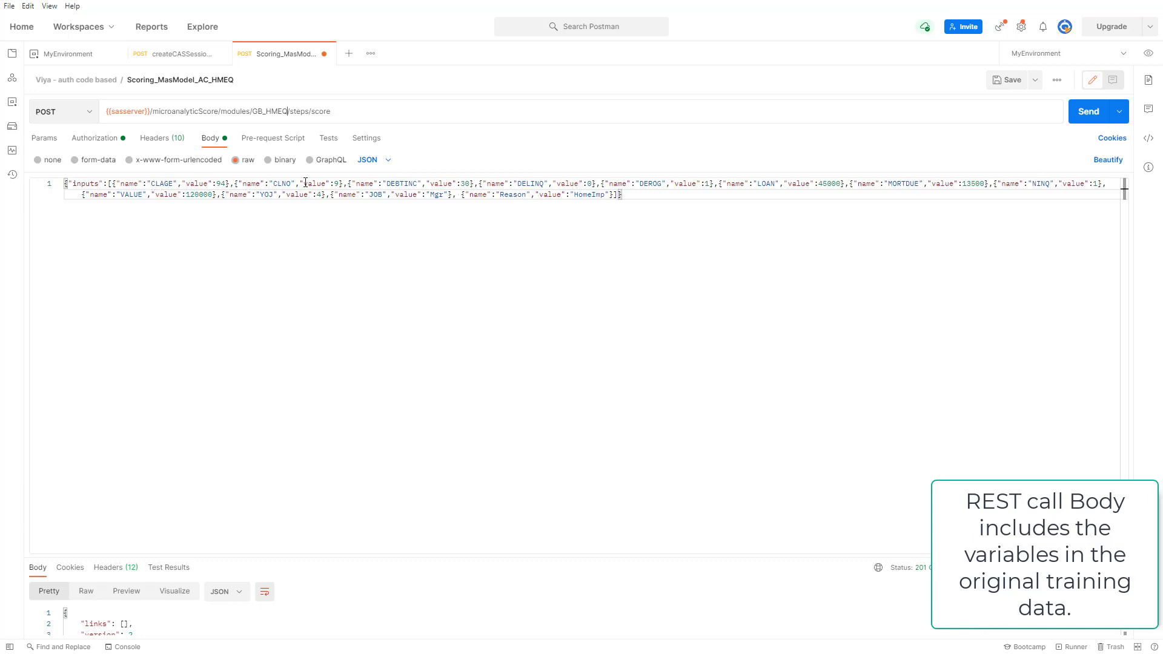
pyautogui.click(239, 194)
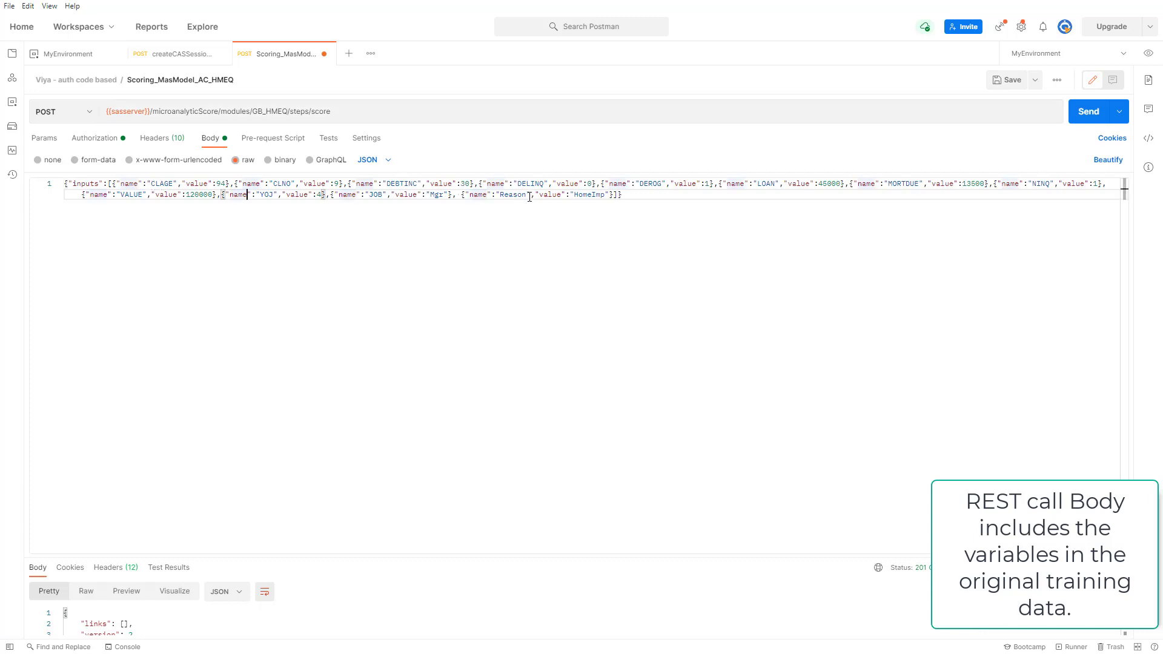
# Send the GB_HMEQ scoring request and review the returned classification, event probability, I_BAD and P_BAD outputs.
pyautogui.click(478, 195)
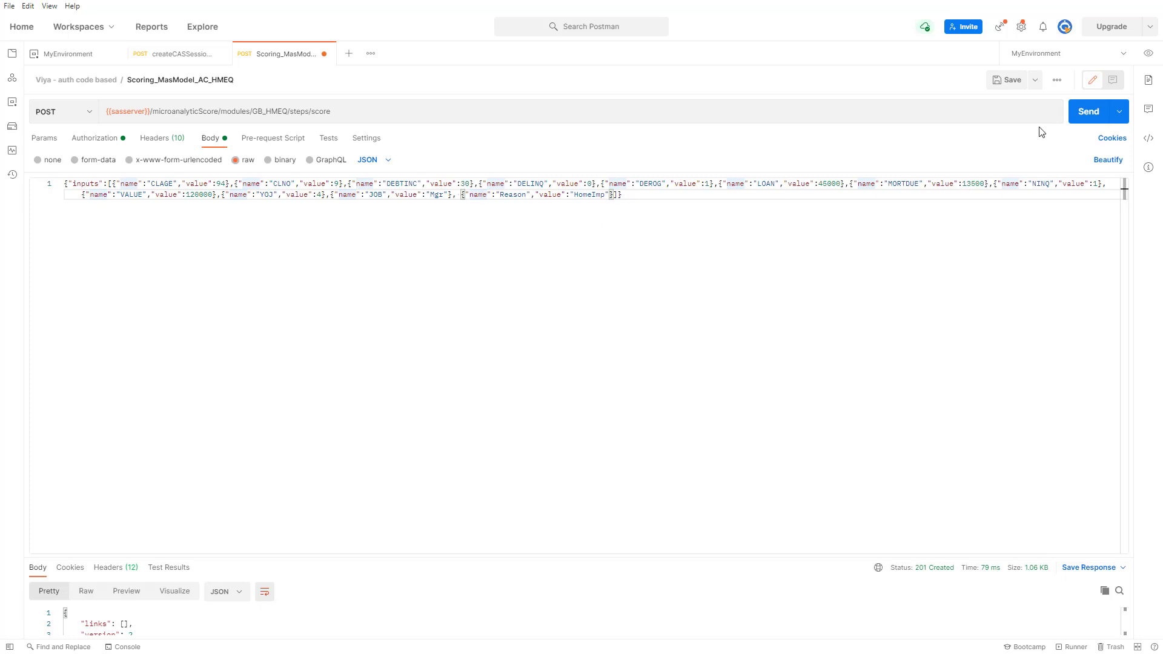
pyautogui.click(1088, 113)
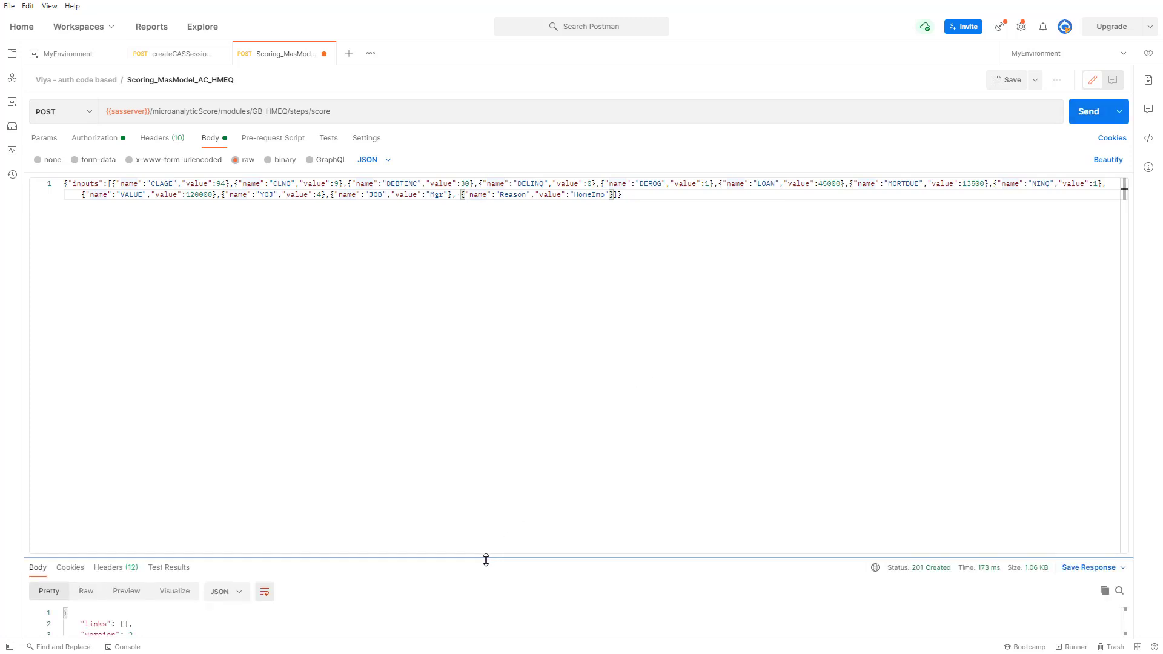
pyautogui.moveTo(486, 558); pyautogui.dragTo(485, 402)
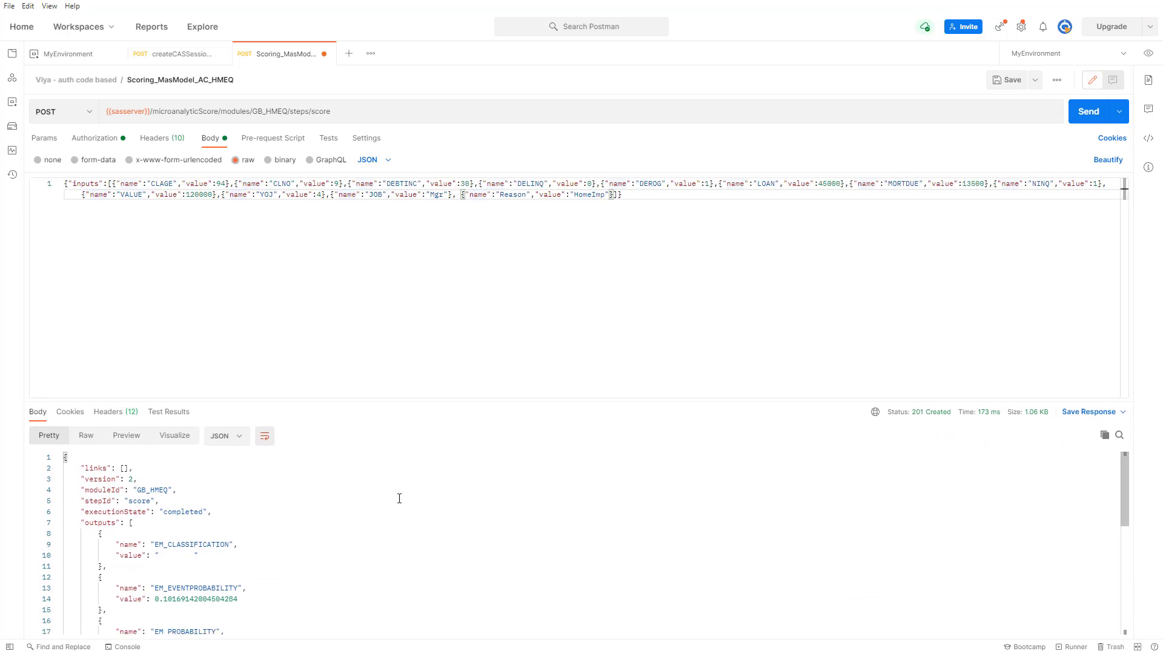
pyautogui.scroll(-1, 400, 498)
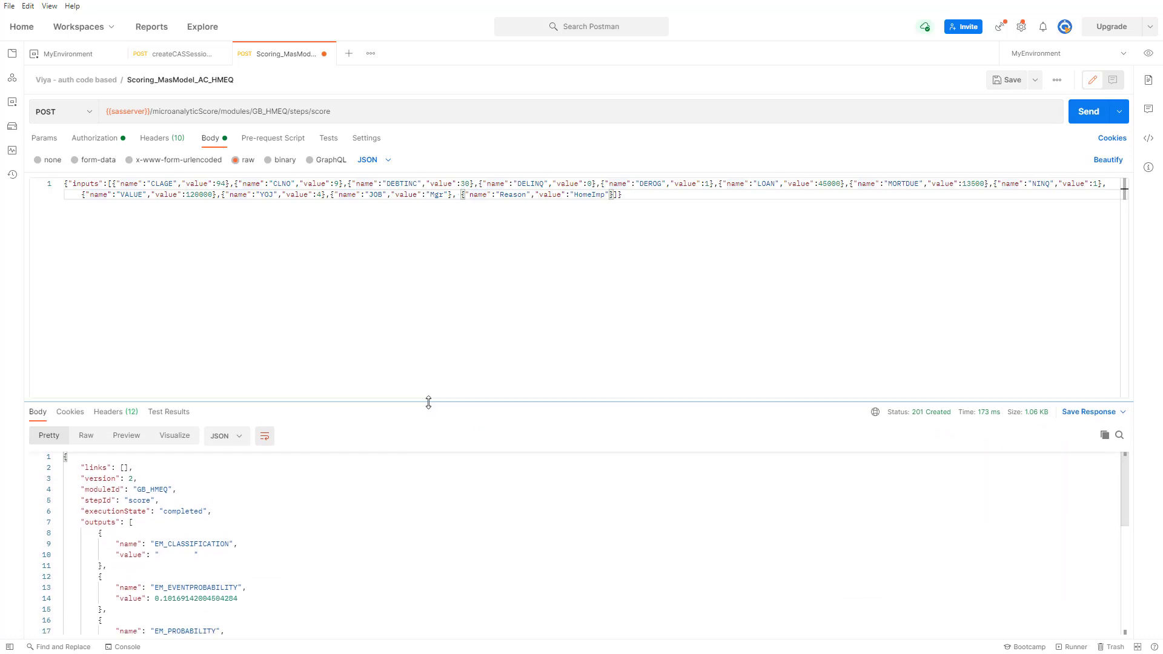
pyautogui.moveTo(429, 401); pyautogui.dragTo(433, 367)
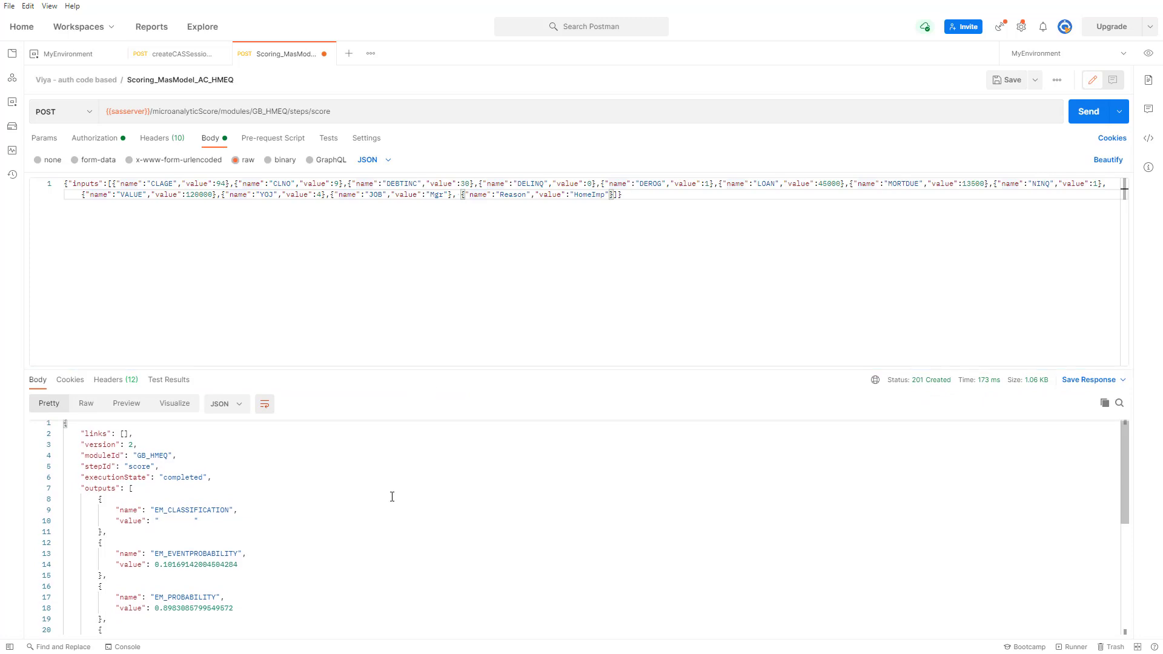
pyautogui.scroll(-1, 392, 497)
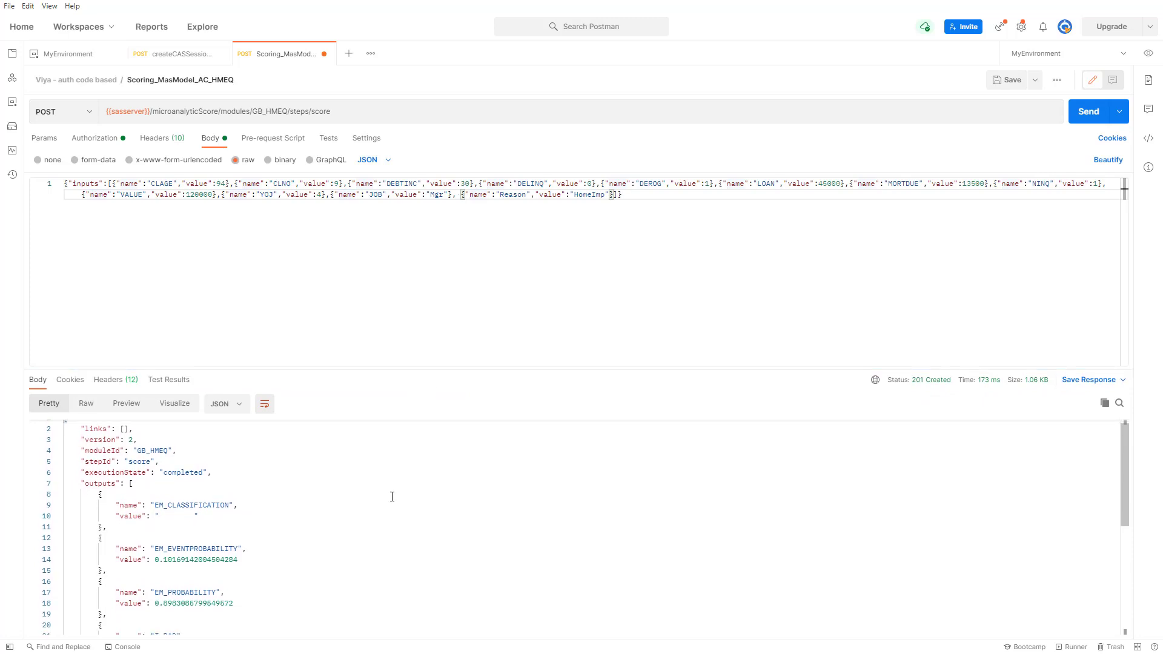
pyautogui.scroll(-3, 392, 497)
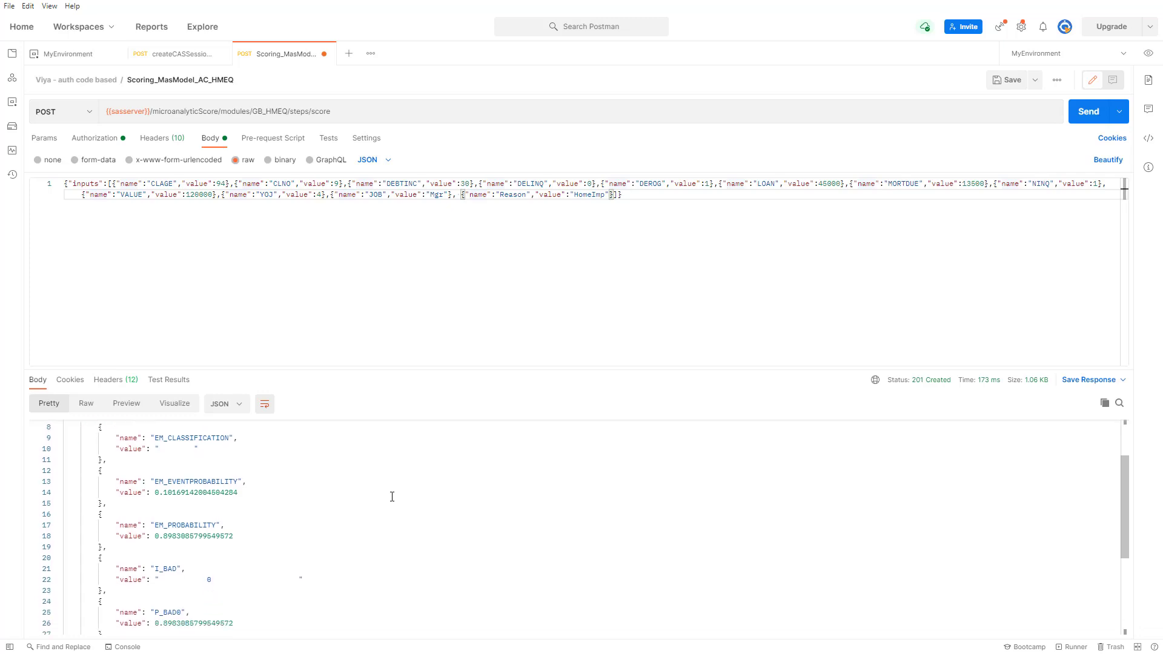
pyautogui.scroll(-2, 392, 497)
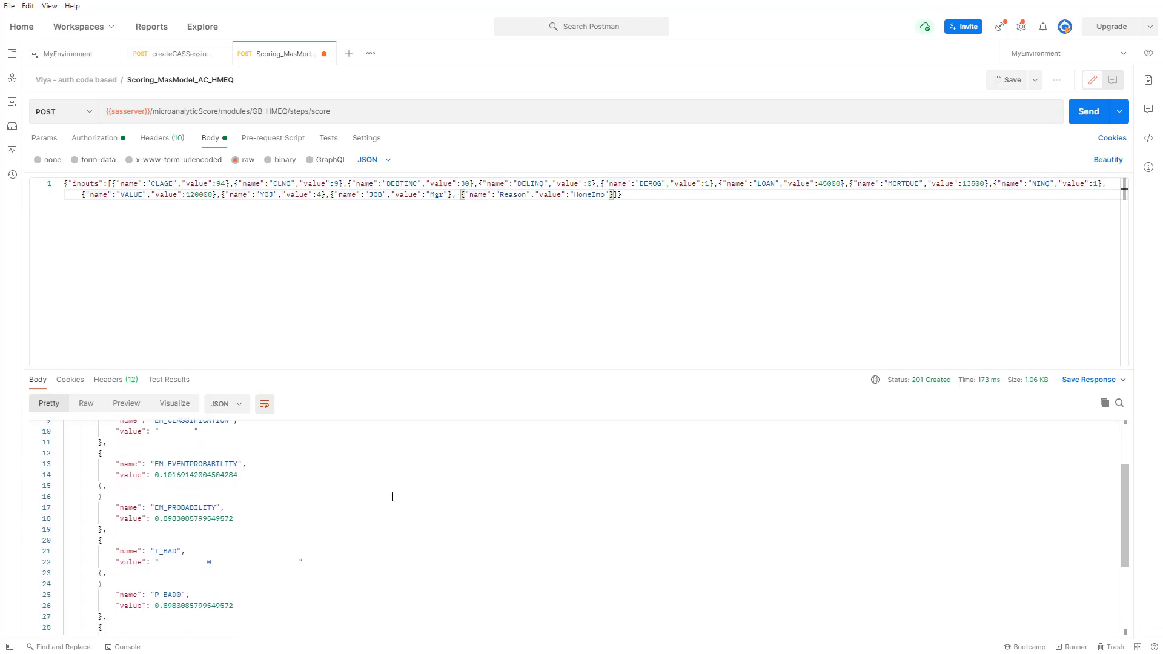
pyautogui.scroll(-2, 392, 497)
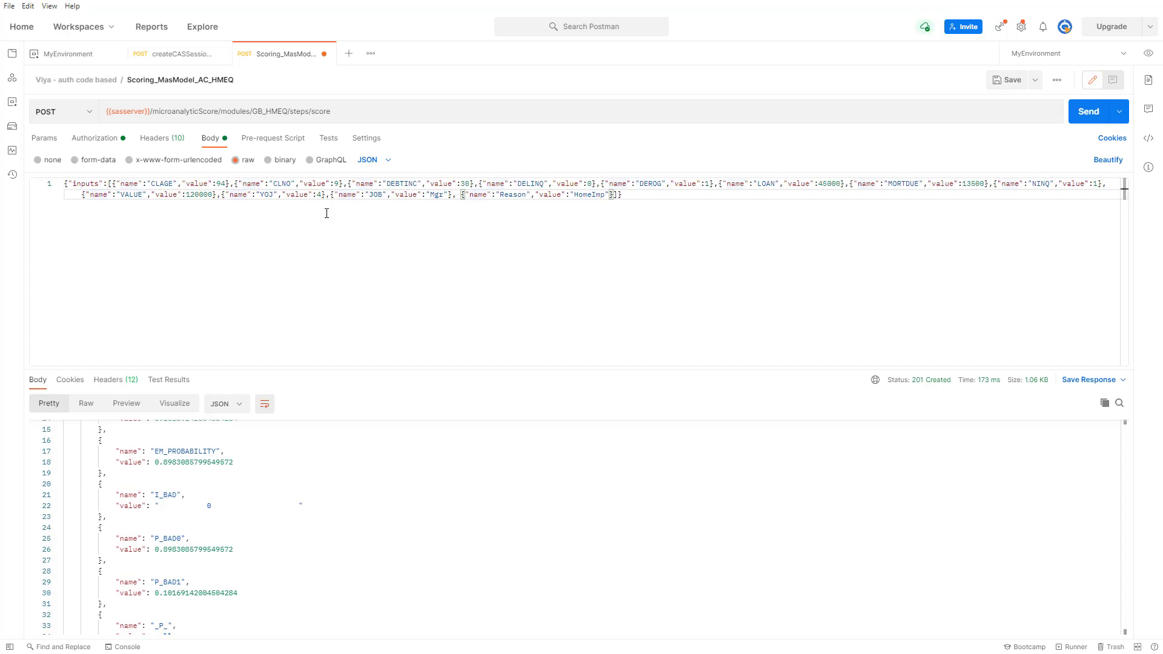
# In the request body, set YOJ to 0, DELINQ to 4 and DEROG to 5.
pyautogui.click(321, 194)
pyautogui.press('BackSpace')
pyautogui.write('8')
pyautogui.click(591, 184)
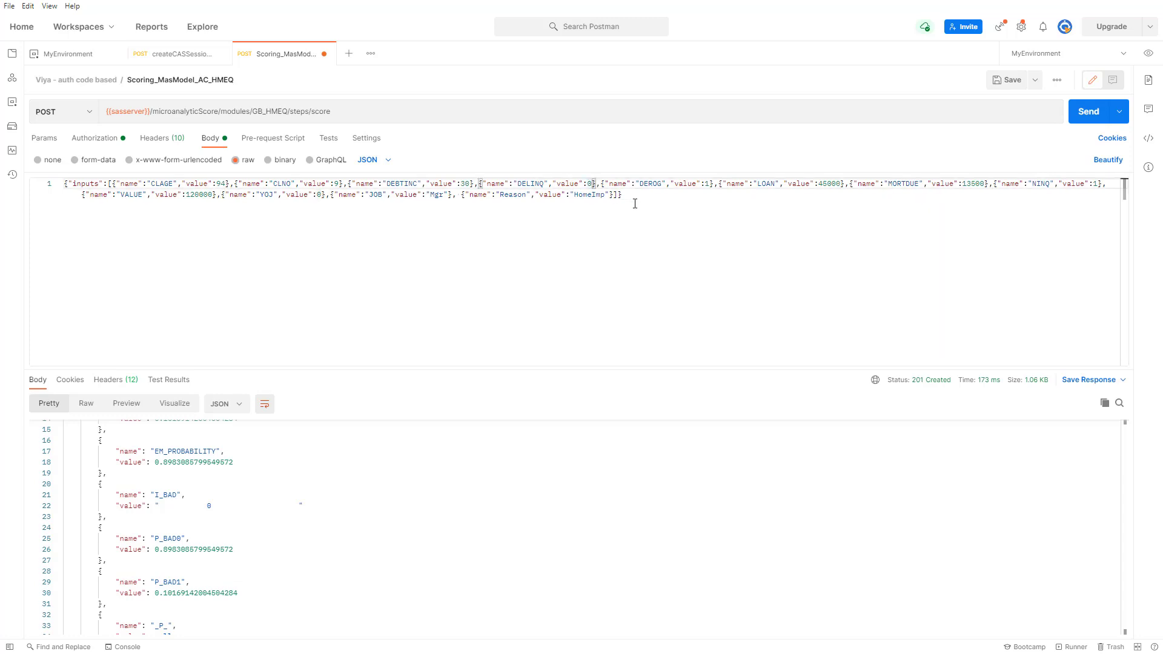
pyautogui.press('BackSpace')
pyautogui.write('4')
pyautogui.click(710, 183)
pyautogui.press('BackSpace')
pyautogui.write('5')
# Set LOAN to 85000 and MORTDUE to 83500 in the request body.
pyautogui.click(822, 184)
pyautogui.press('BackSpace')
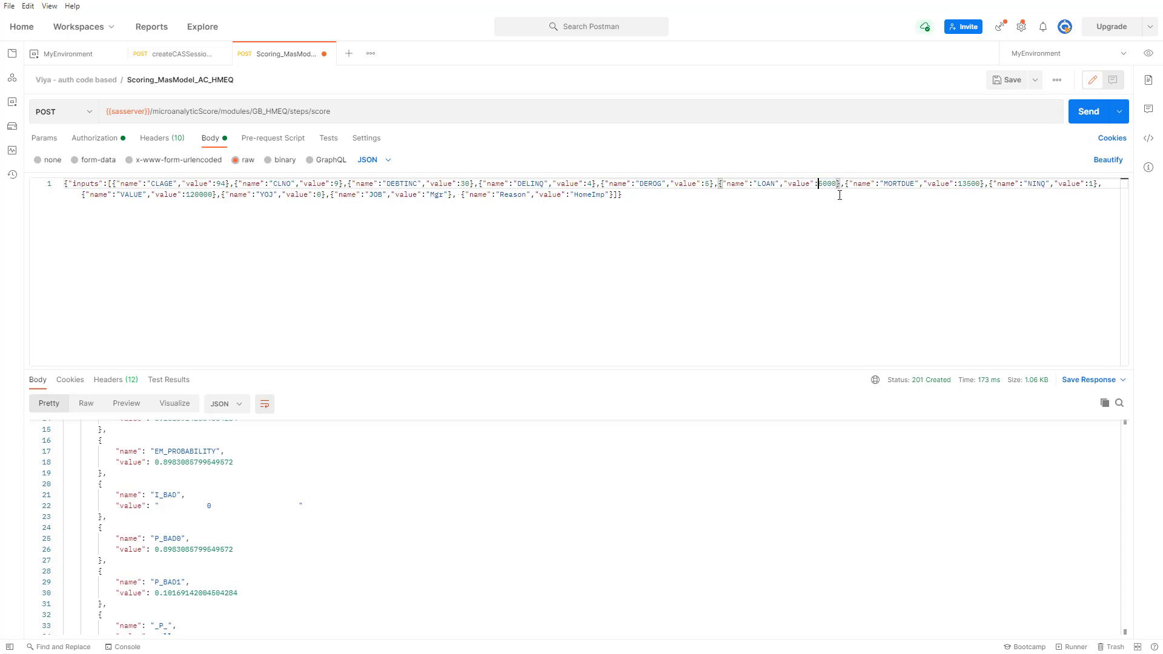
pyautogui.write('8')
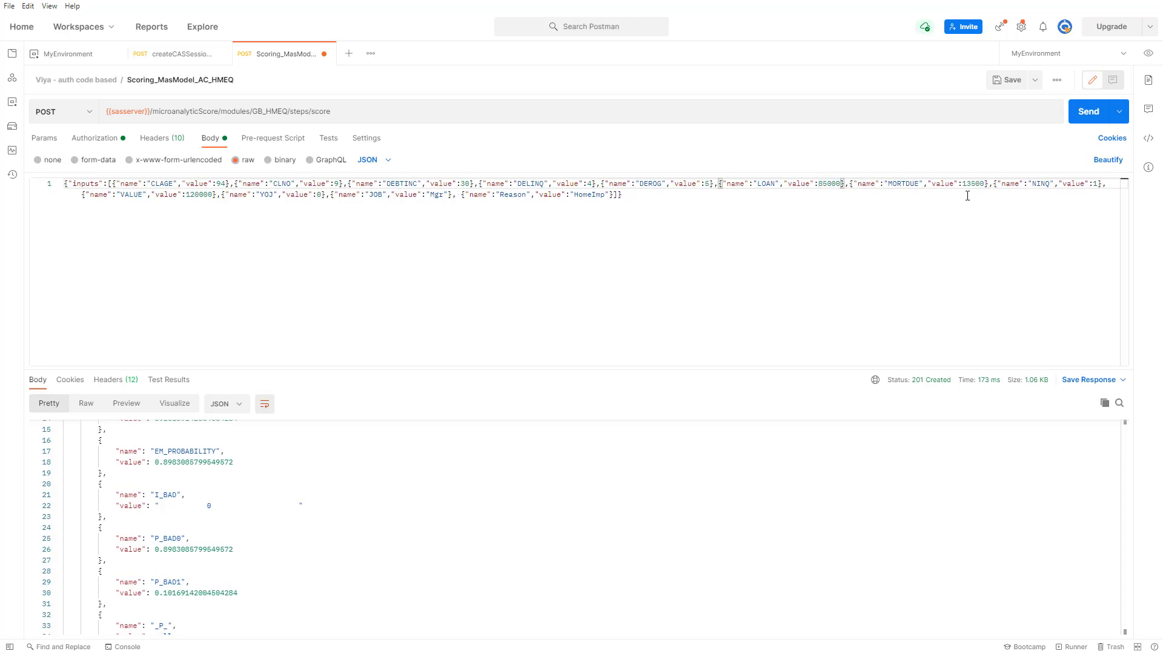
pyautogui.click(967, 185)
pyautogui.press('BackSpace')
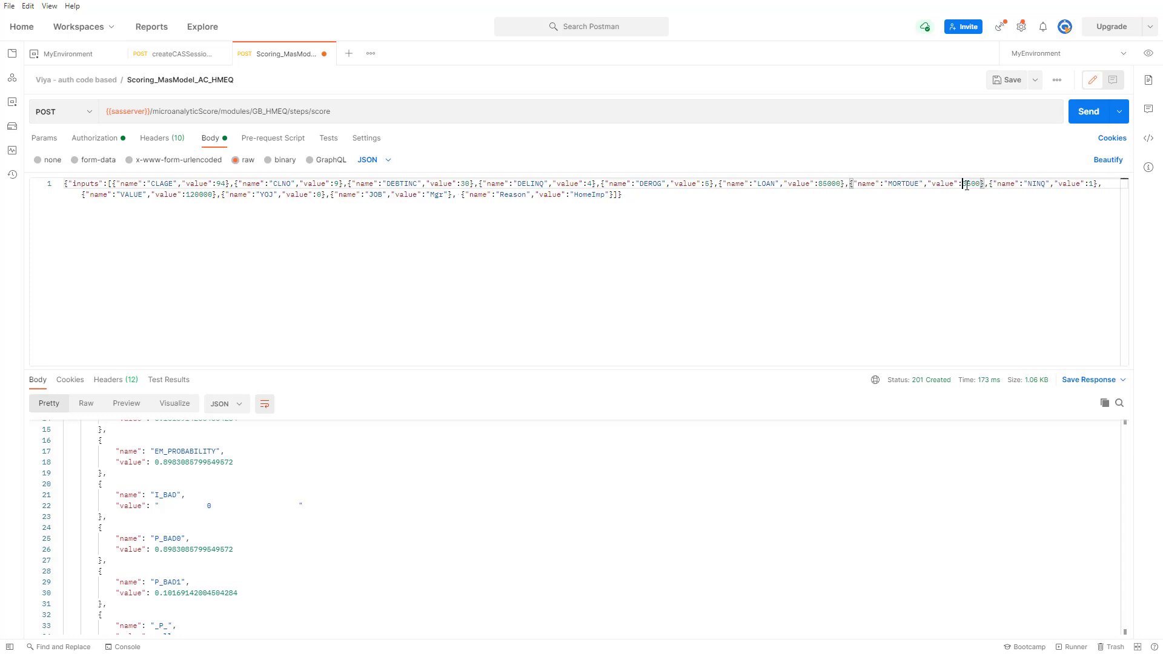
pyautogui.write('8')
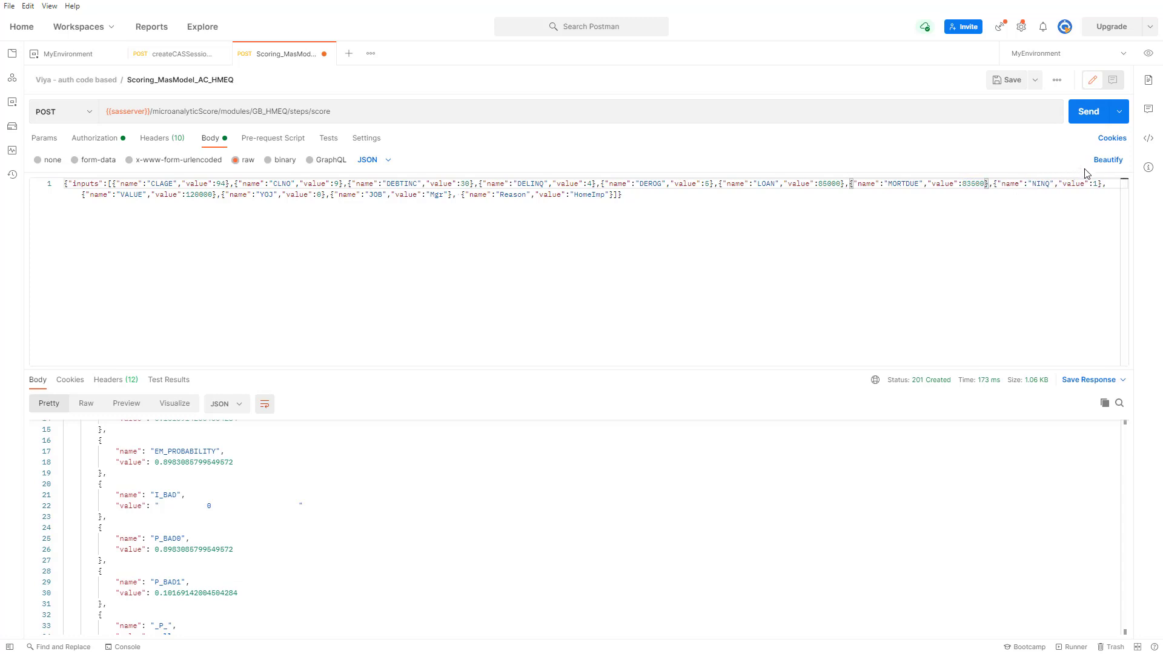
# Send the scoring request with the changed inputs and review the returned event probability, I_BAD and P_BAD outputs.
pyautogui.click(1096, 121)
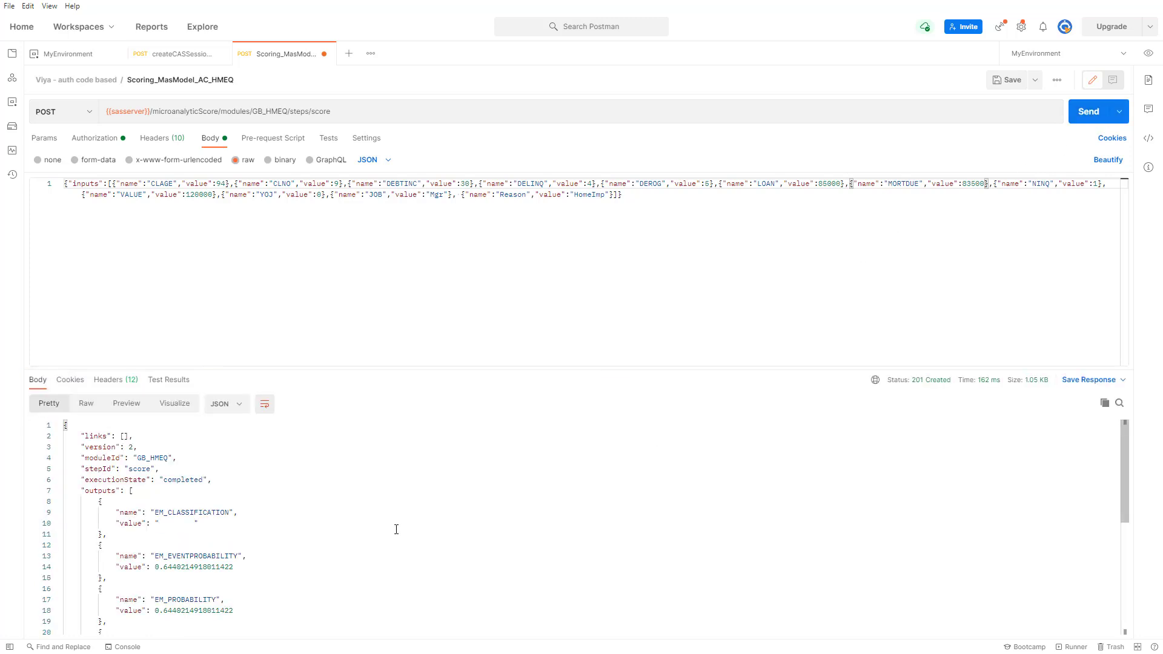
pyautogui.scroll(-3, 396, 530)
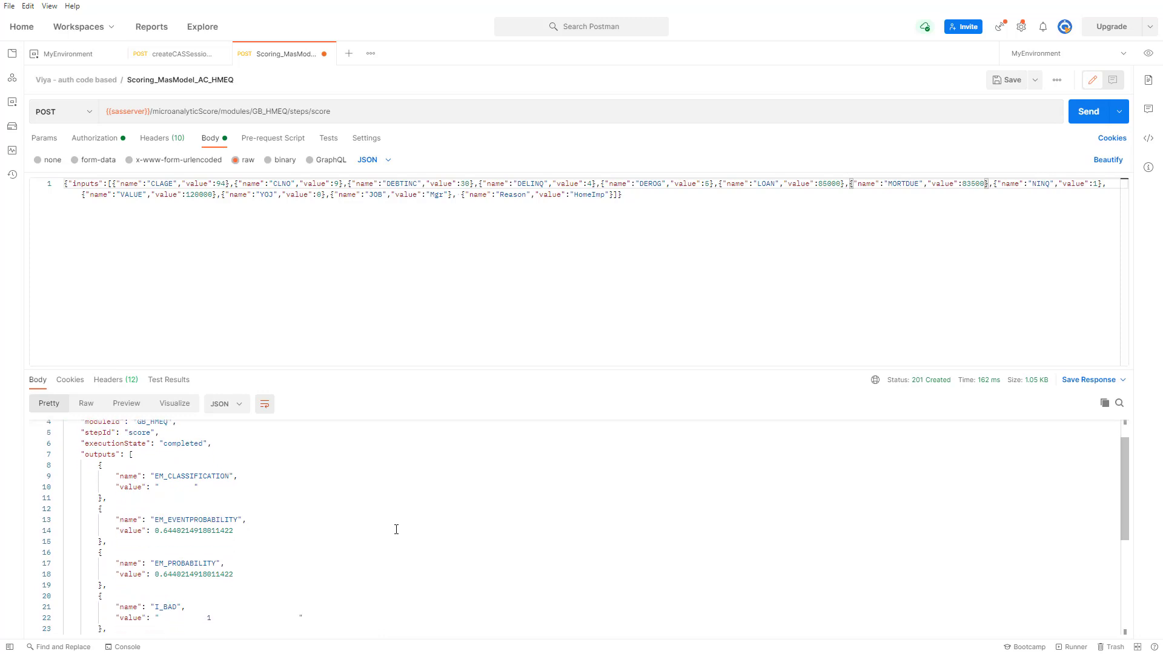
pyautogui.scroll(-1, 396, 529)
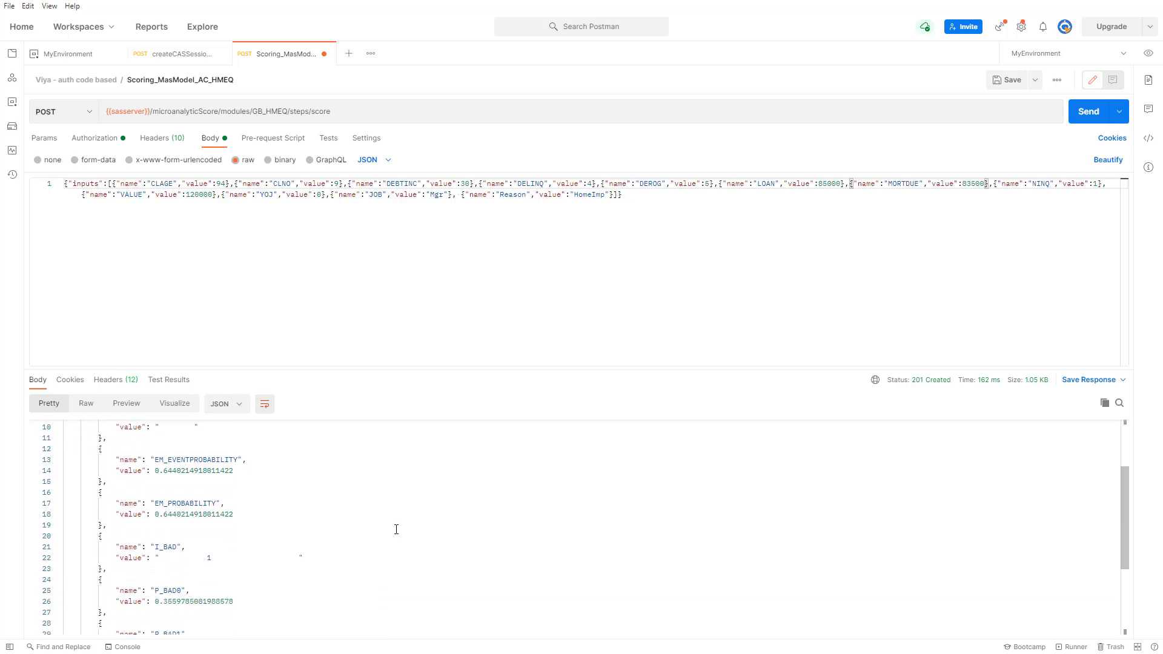
pyautogui.scroll(-1, 396, 529)
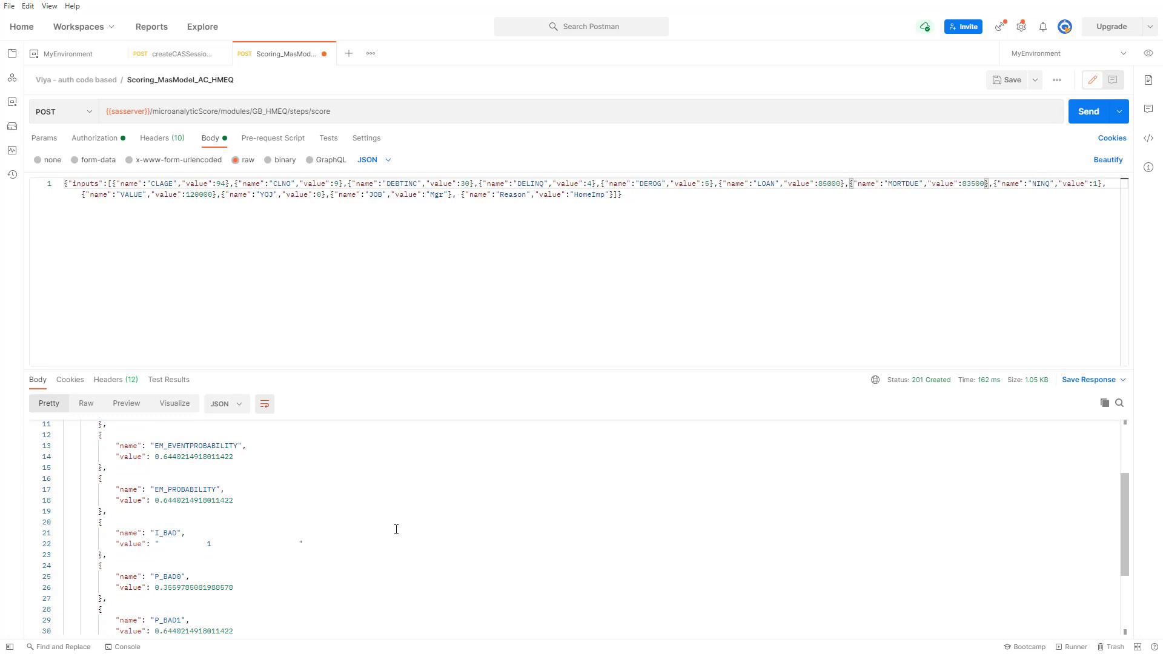
pyautogui.scroll(-1, 397, 530)
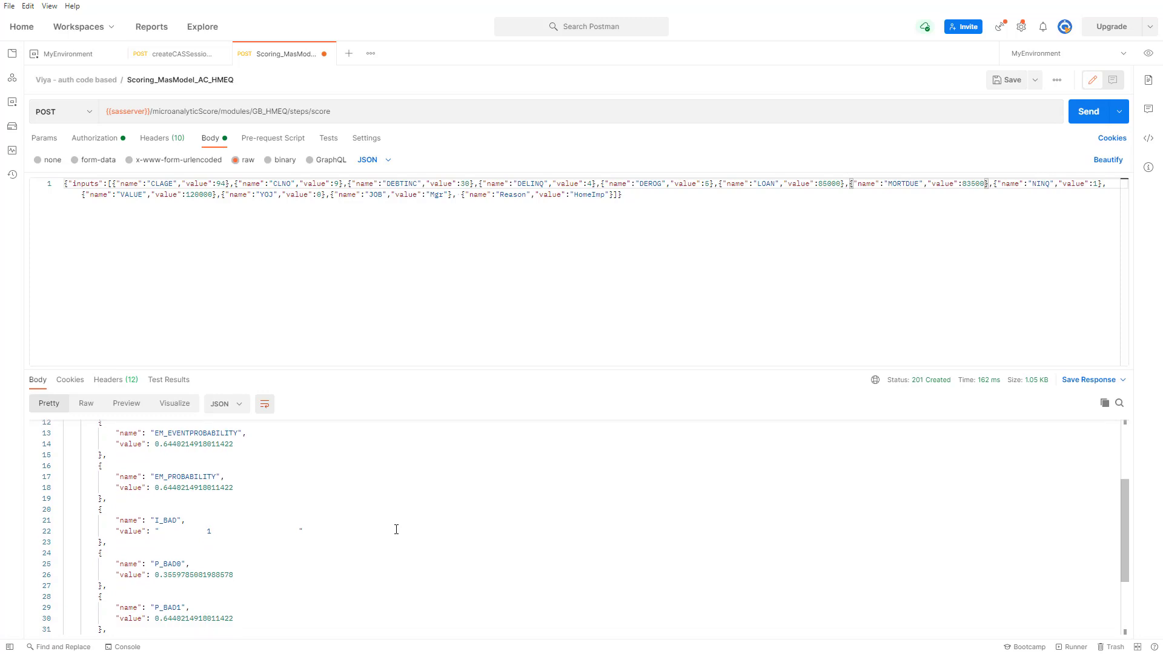
pyautogui.scroll(-1, 396, 529)
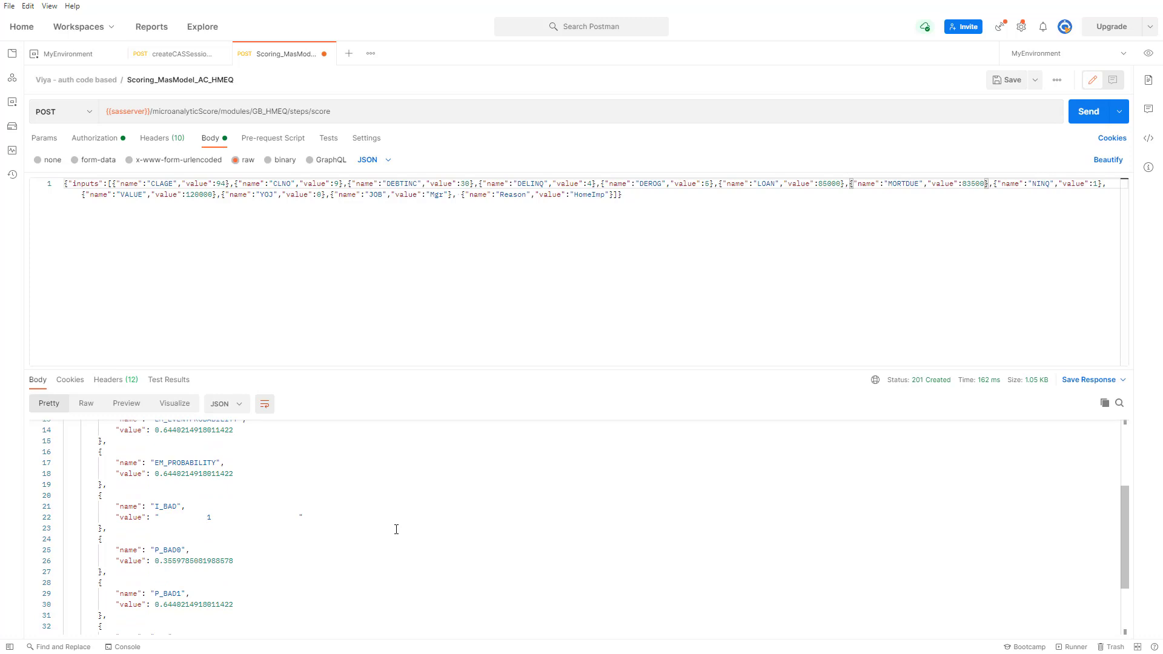
pyautogui.scroll(-1, 396, 529)
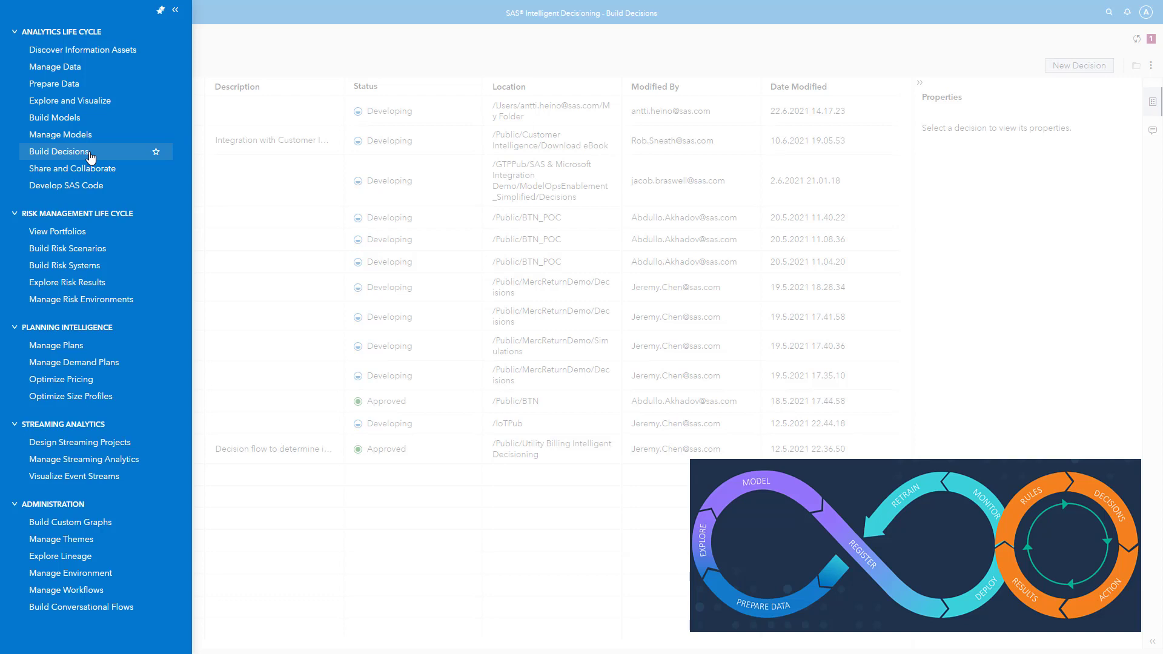
# Switch to Build Decisions in SAS Intelligent Decisioning and create a decision named HMEQ_ID_A in My Folder.
pyautogui.click(91, 157)
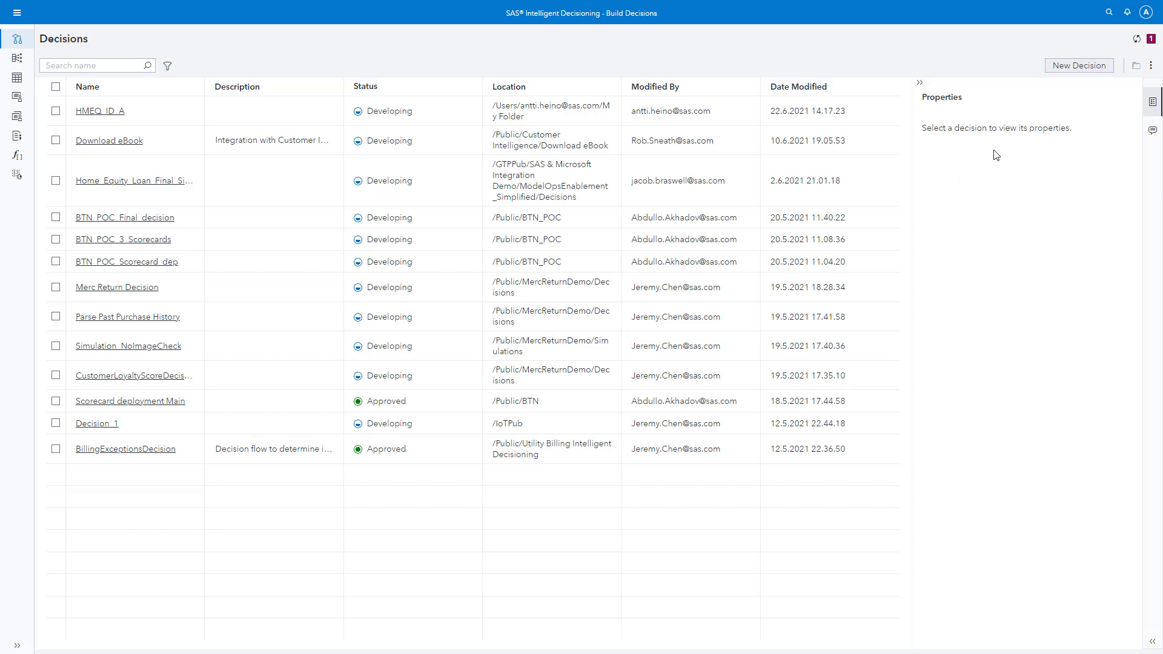
pyautogui.click(1069, 70)
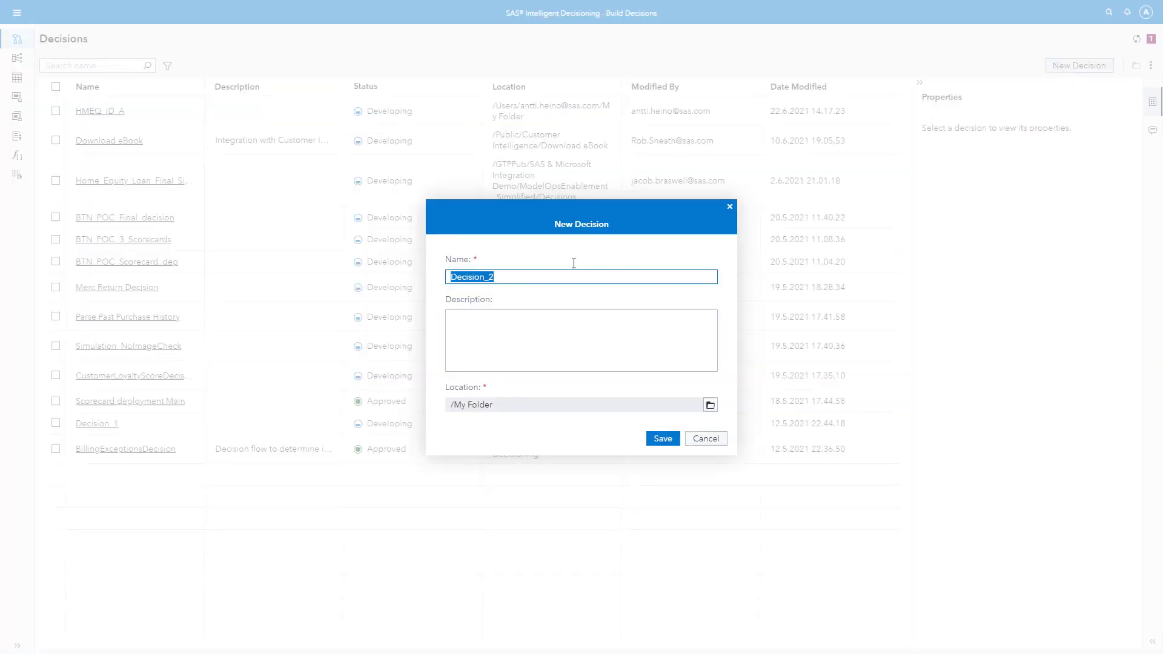
pyautogui.write('HMEQ_')
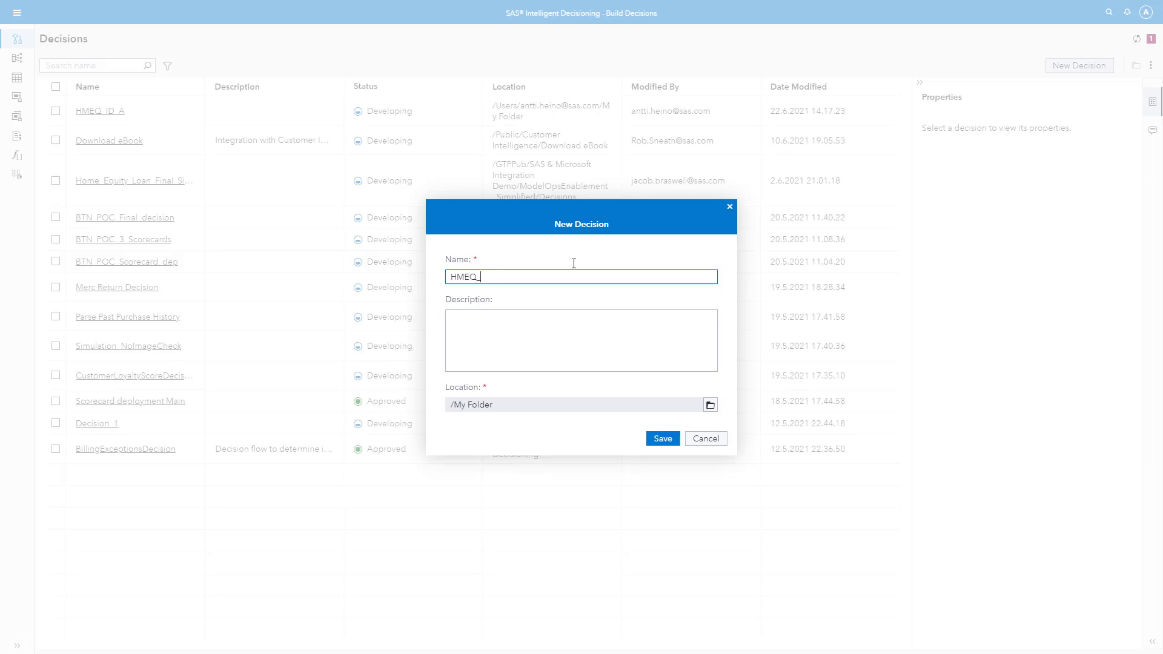
pyautogui.write('IDA')
pyautogui.click(663, 447)
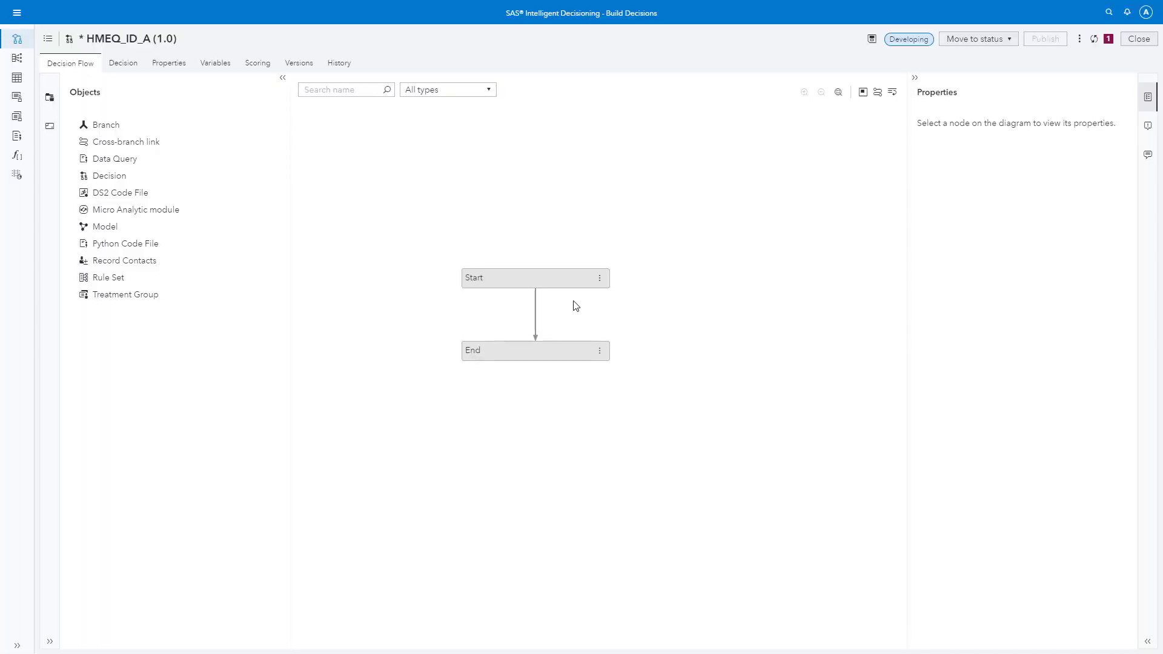
# Add the HMEQ_LOAN_AMT rule set from My Folder below the Start node of the decision flow.
pyautogui.rightClick(551, 279)
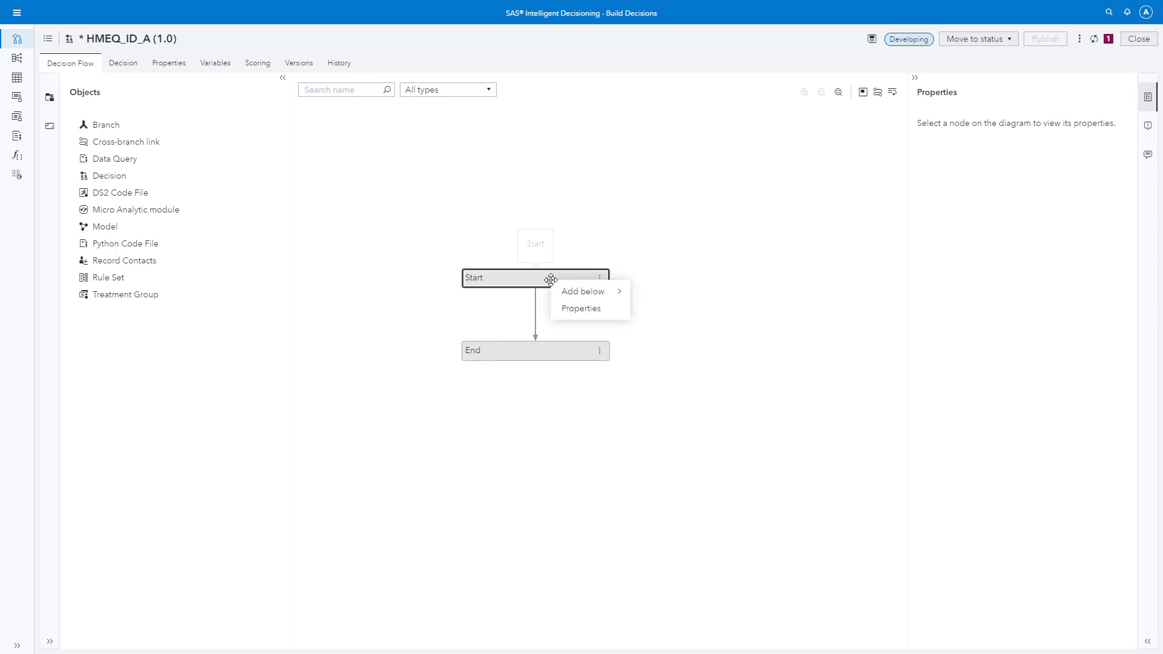
pyautogui.moveTo(595, 298)
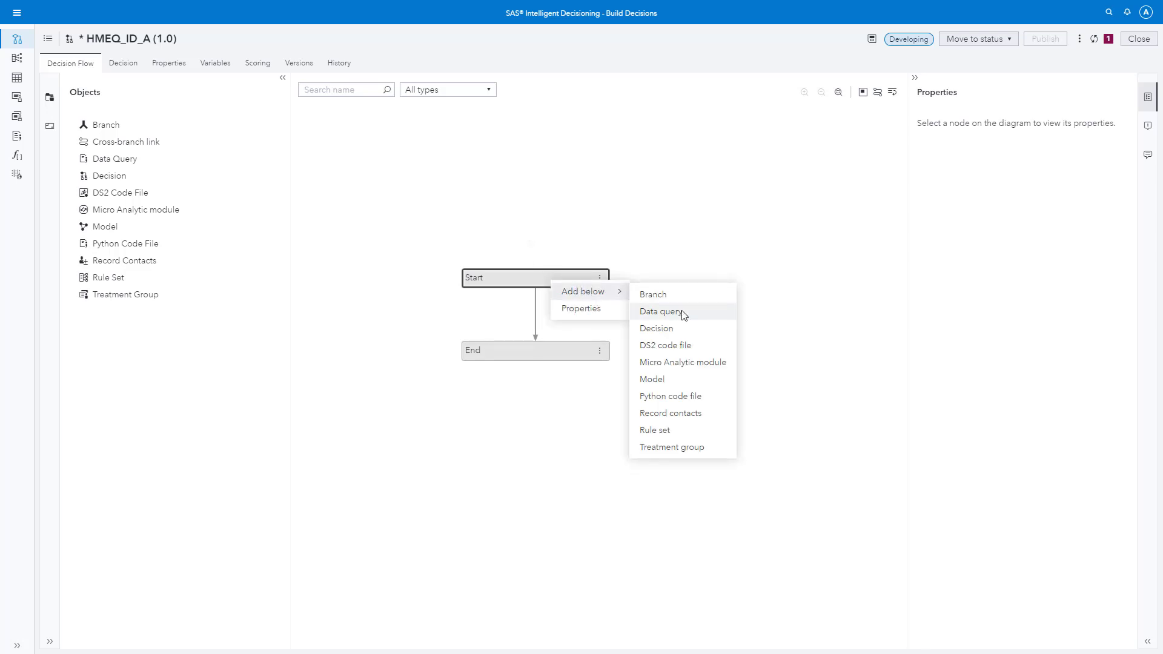
pyautogui.click(674, 431)
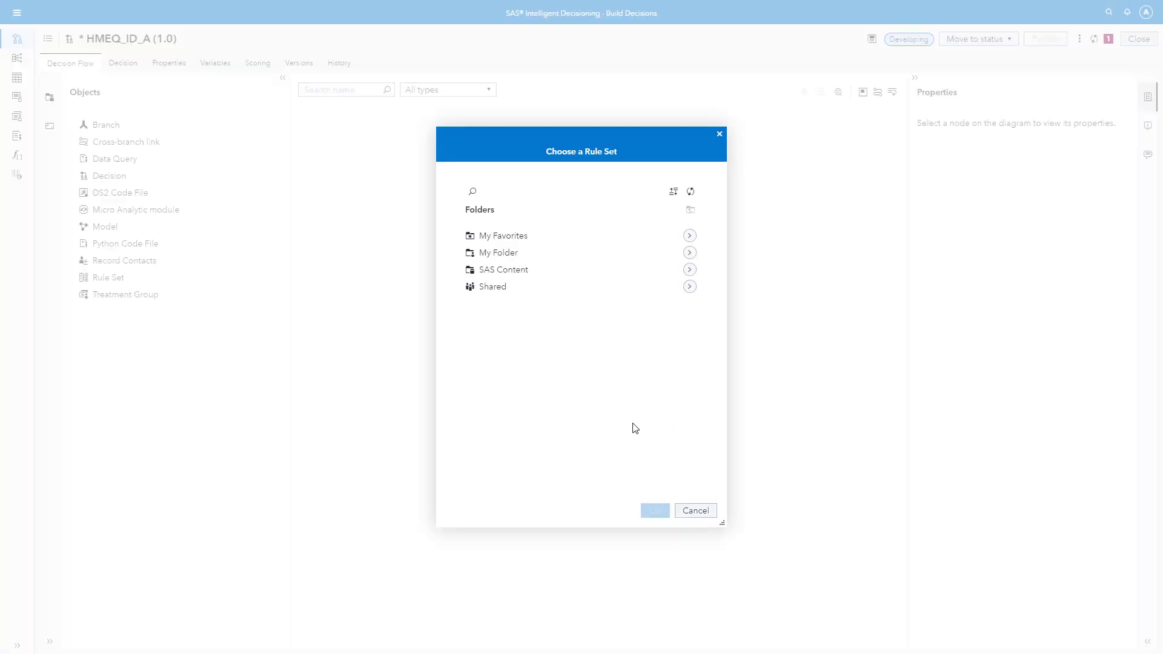
pyautogui.click(690, 253)
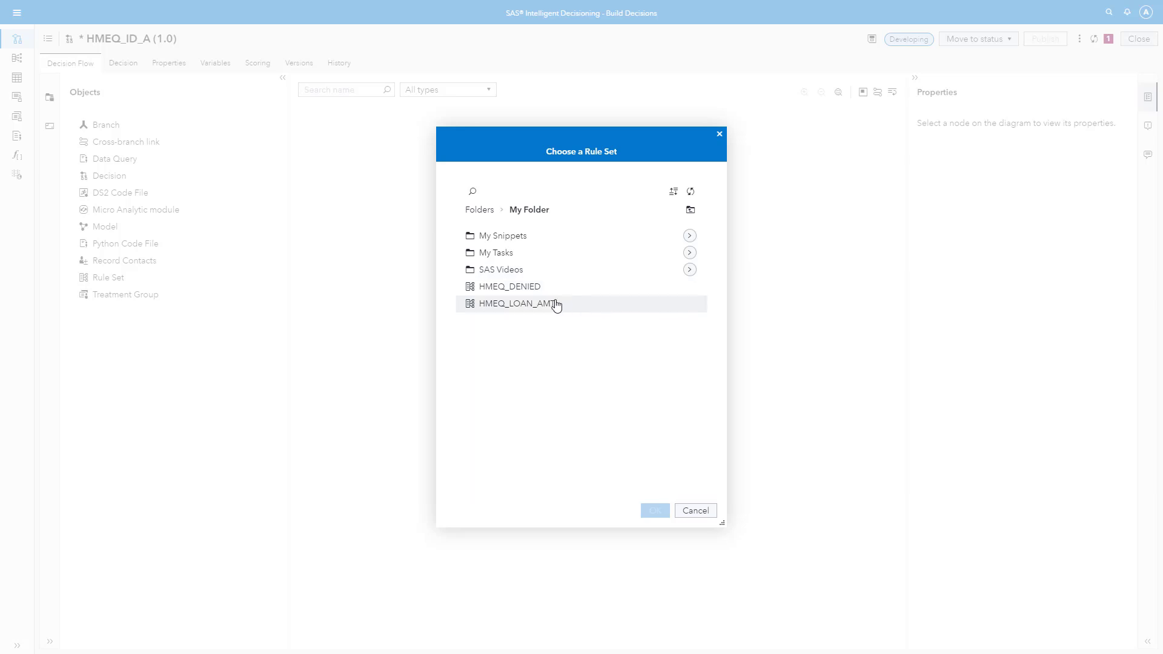
pyautogui.click(536, 308)
pyautogui.click(655, 510)
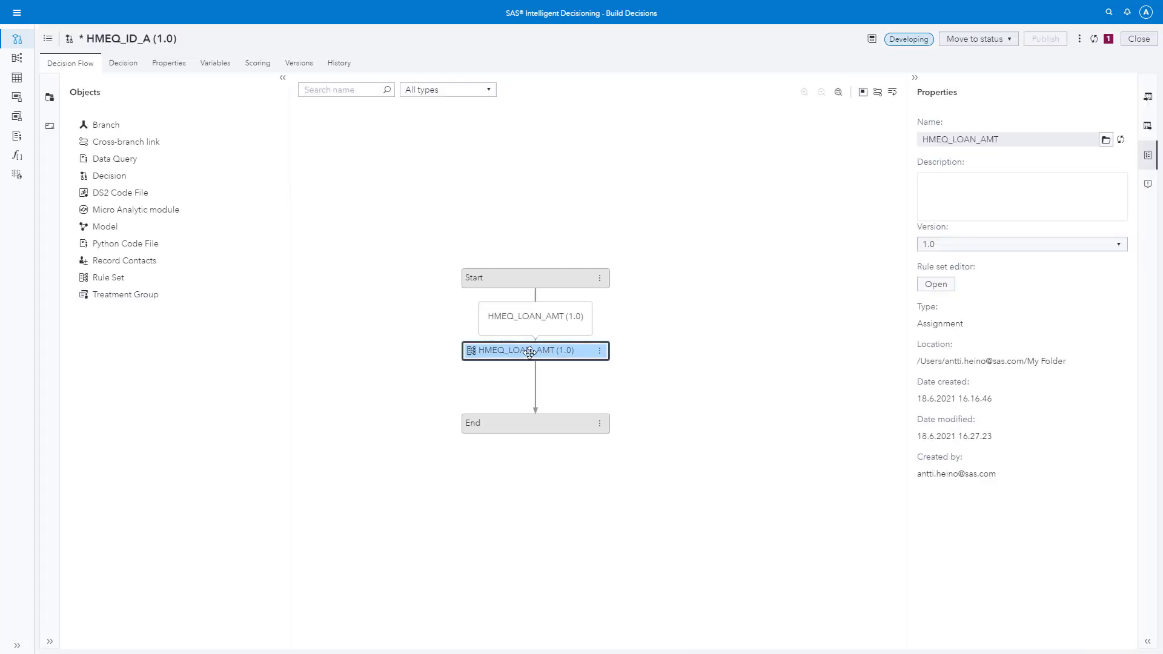
# Examine the rule and variables of the HMEQ_LOAN_AMT rule set, and return to the HMEQ_ID_A decision flow.
pyautogui.doubleClick(530, 351)
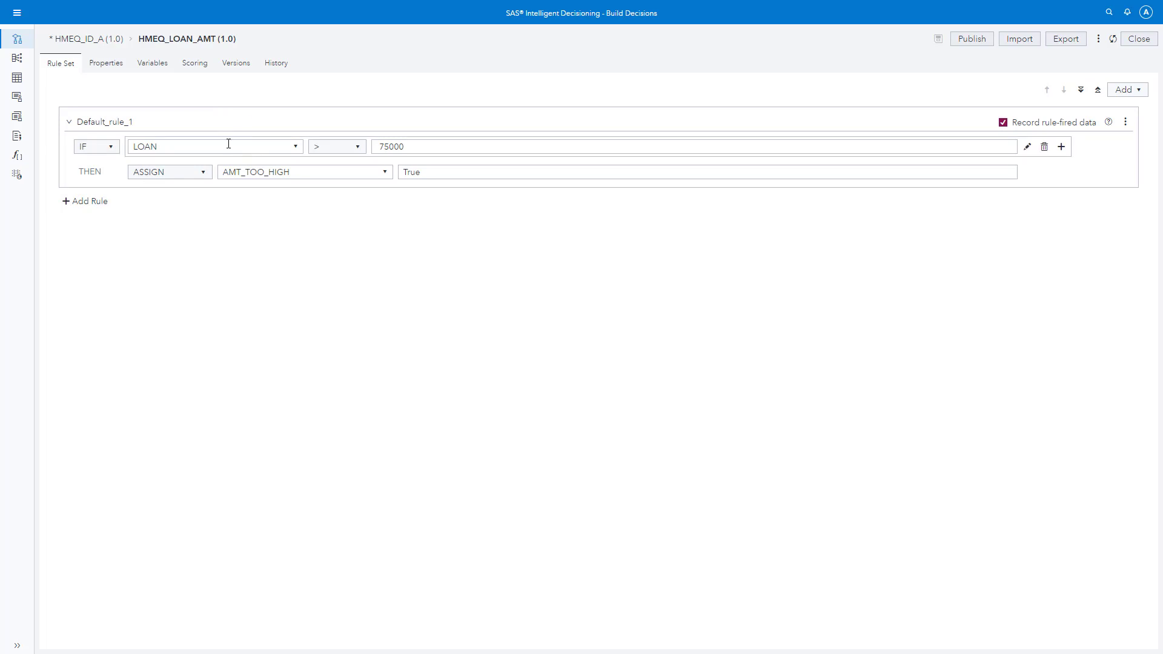
pyautogui.click(154, 64)
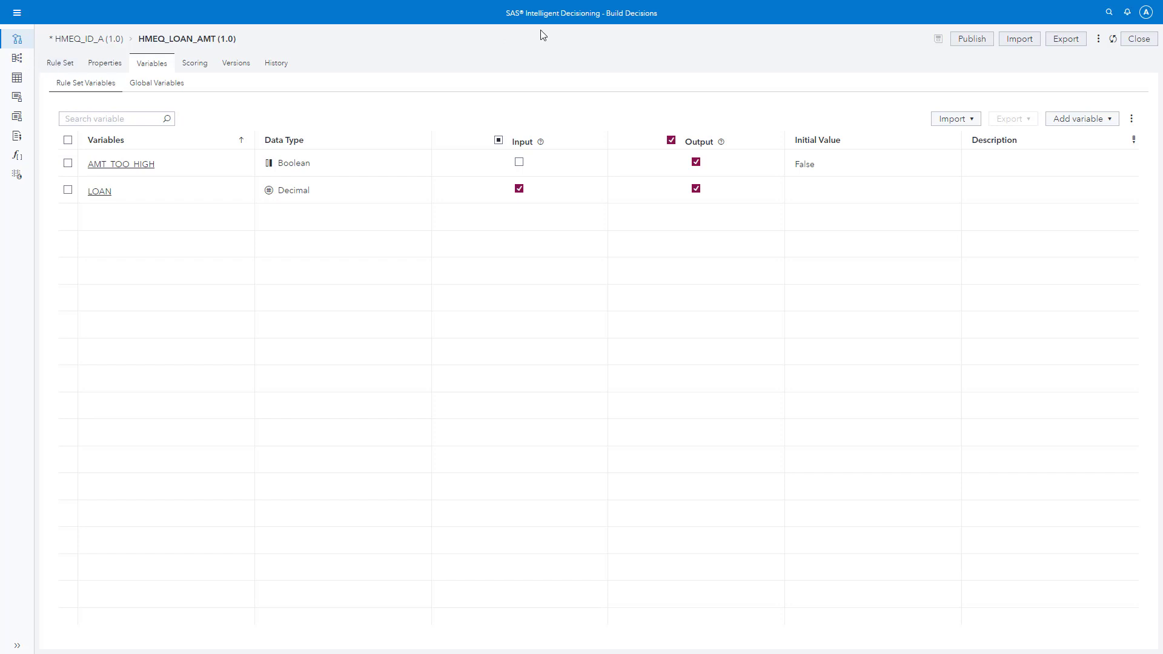
pyautogui.click(60, 63)
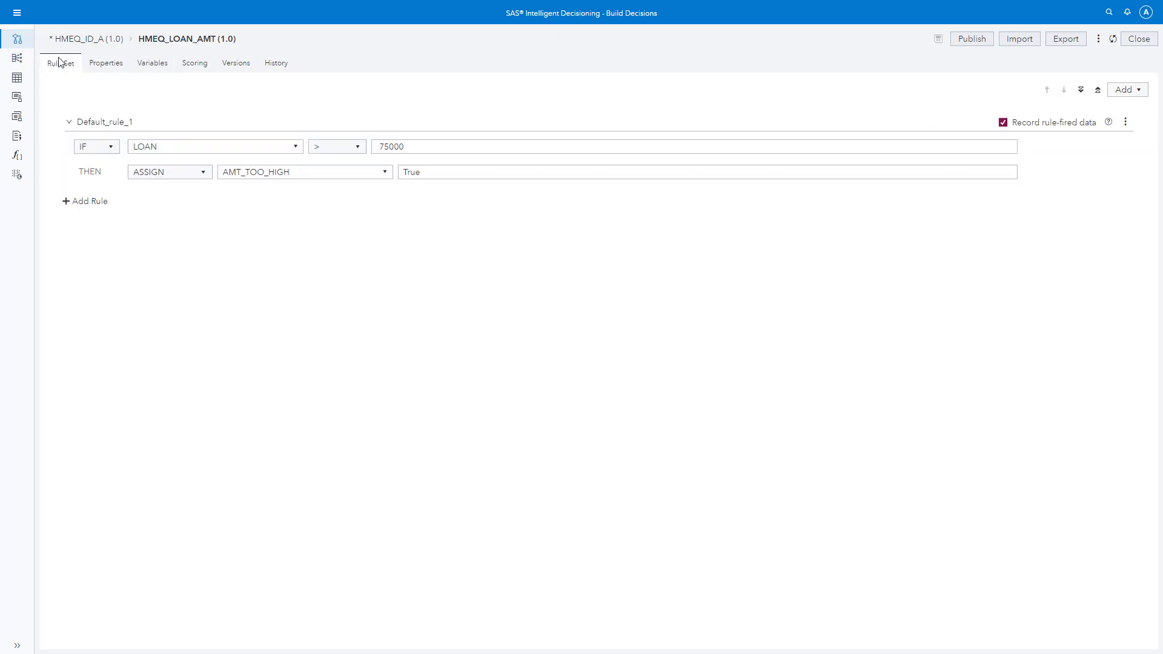
pyautogui.click(90, 40)
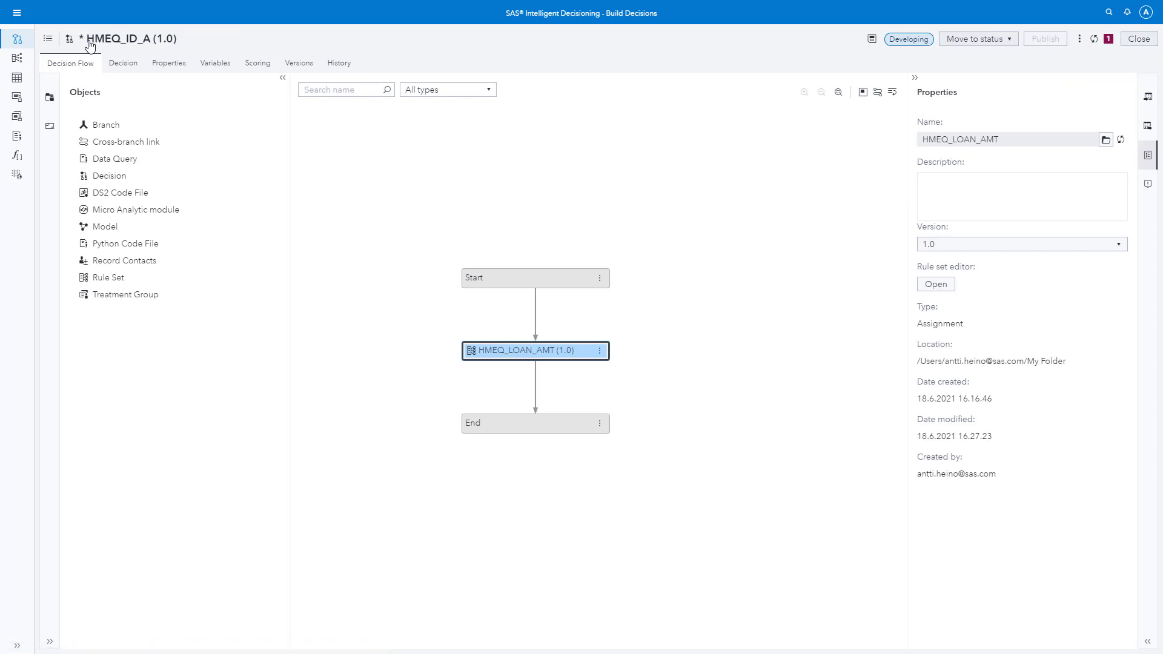
# Add a Yes/No branch below the HMEQ_LOAN_AMT rule set with the condition AMT_TOO_HIGH = True.
pyautogui.rightClick(545, 350)
pyautogui.moveTo(599, 370)
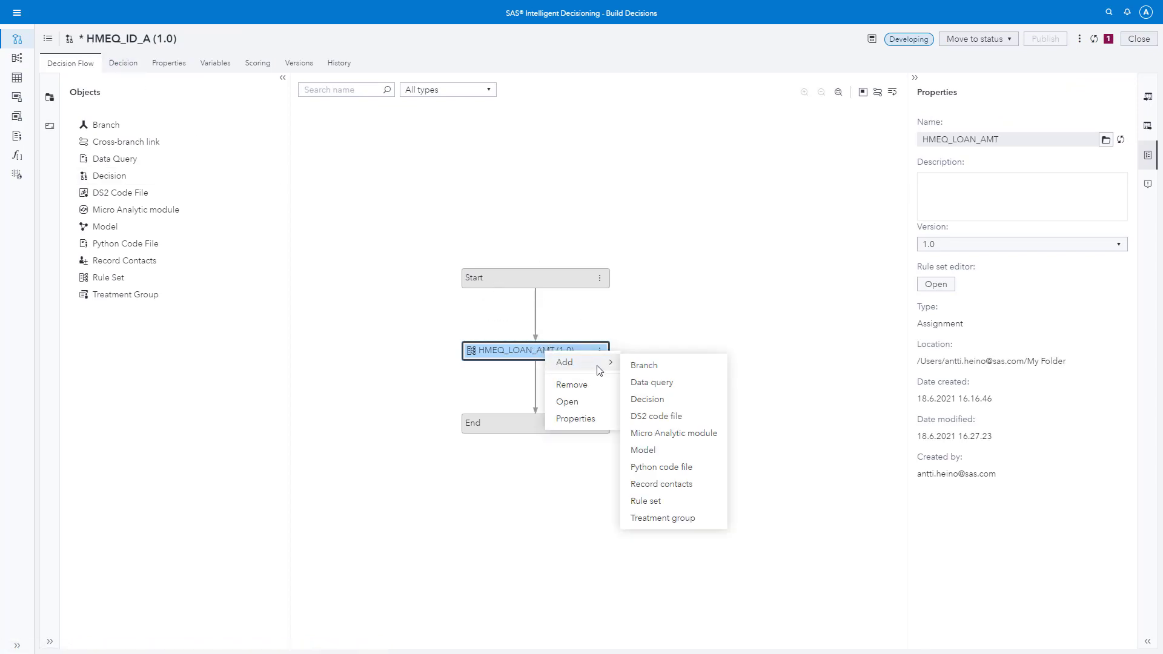
pyautogui.click(657, 370)
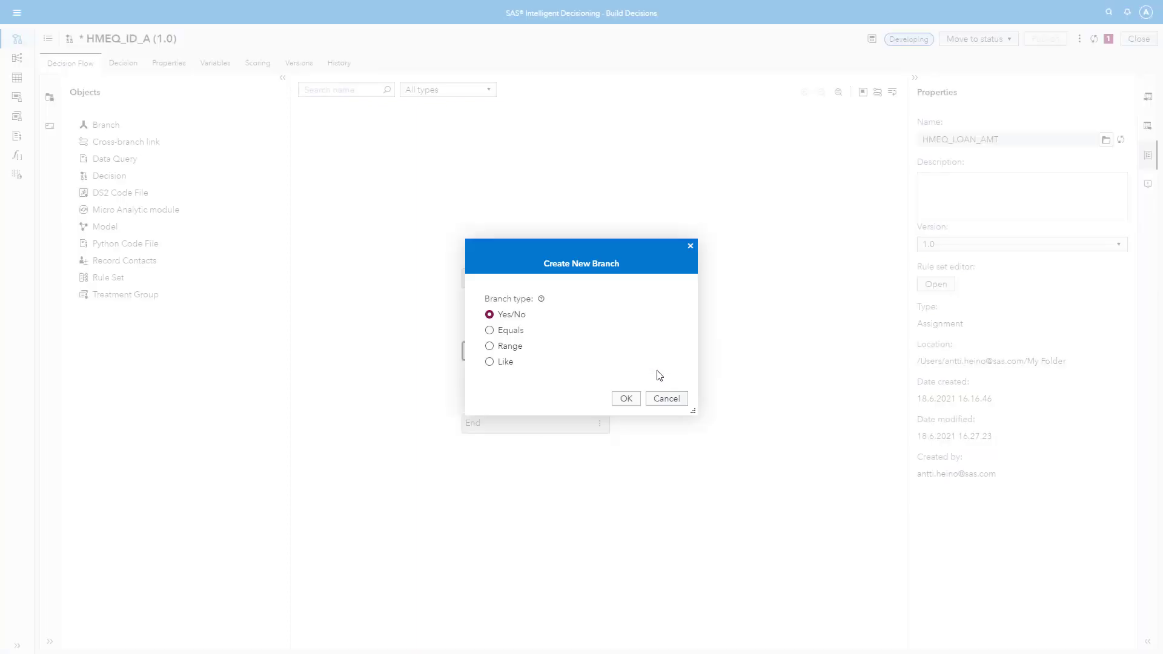
pyautogui.click(626, 400)
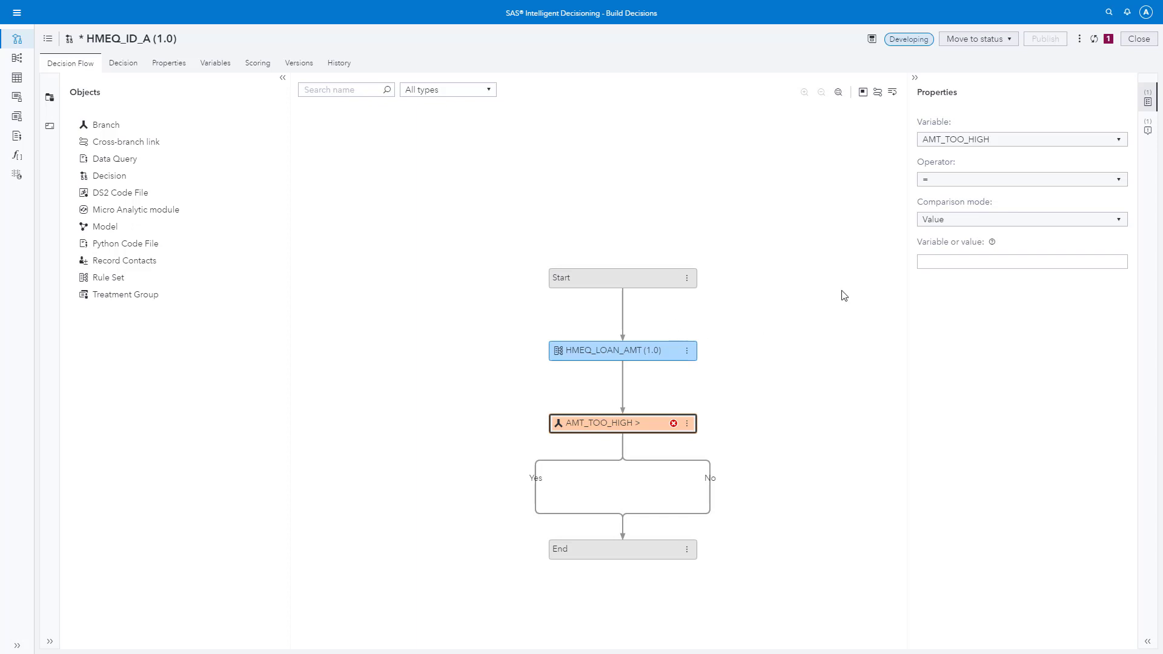
pyautogui.click(958, 260)
pyautogui.write('True')
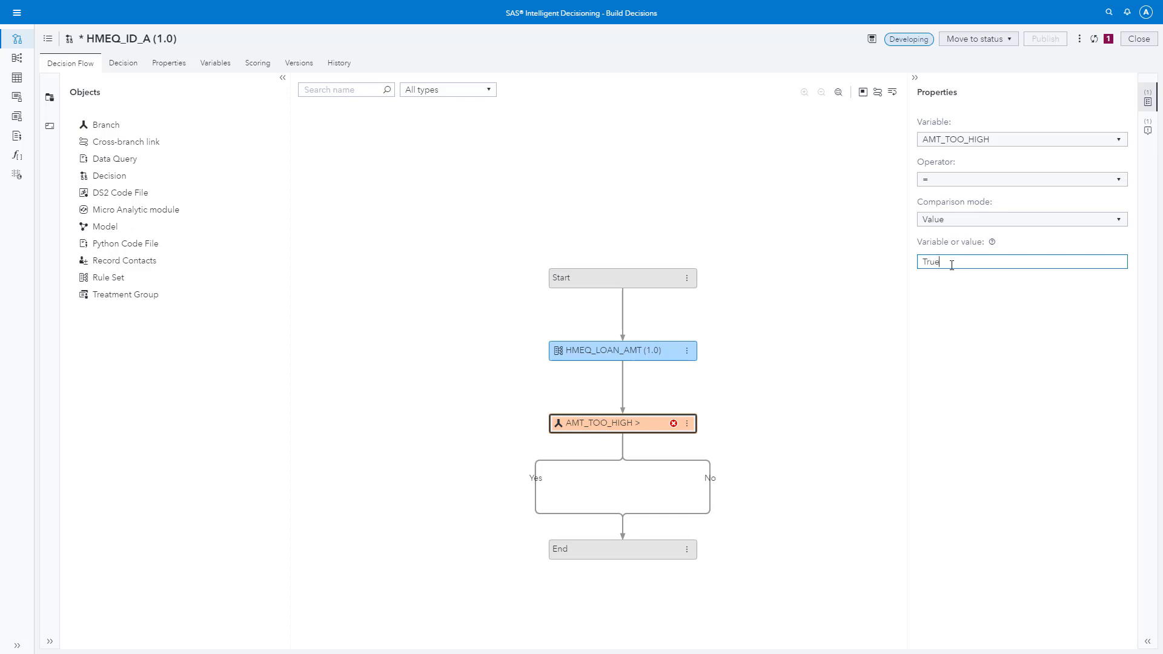
pyautogui.click(958, 300)
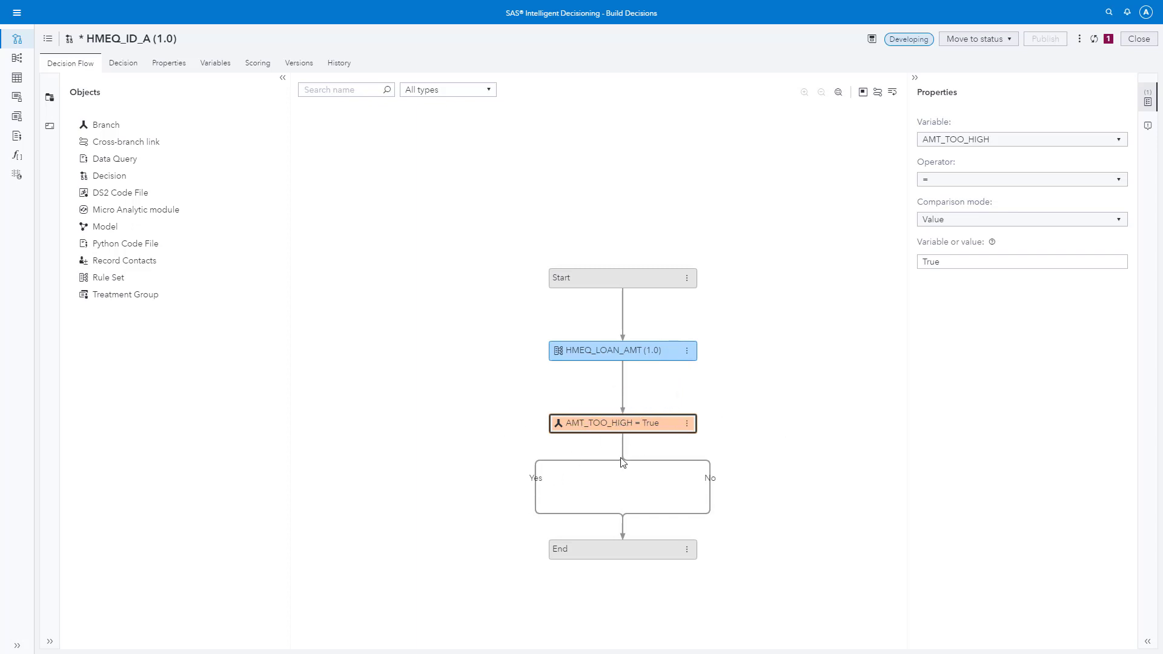
# Add the Gradient Boosting (Pipeline 1) model from Version 1 of the HMEQ_A2 project in DMRepository to the branch's No path.
pyautogui.click(710, 488)
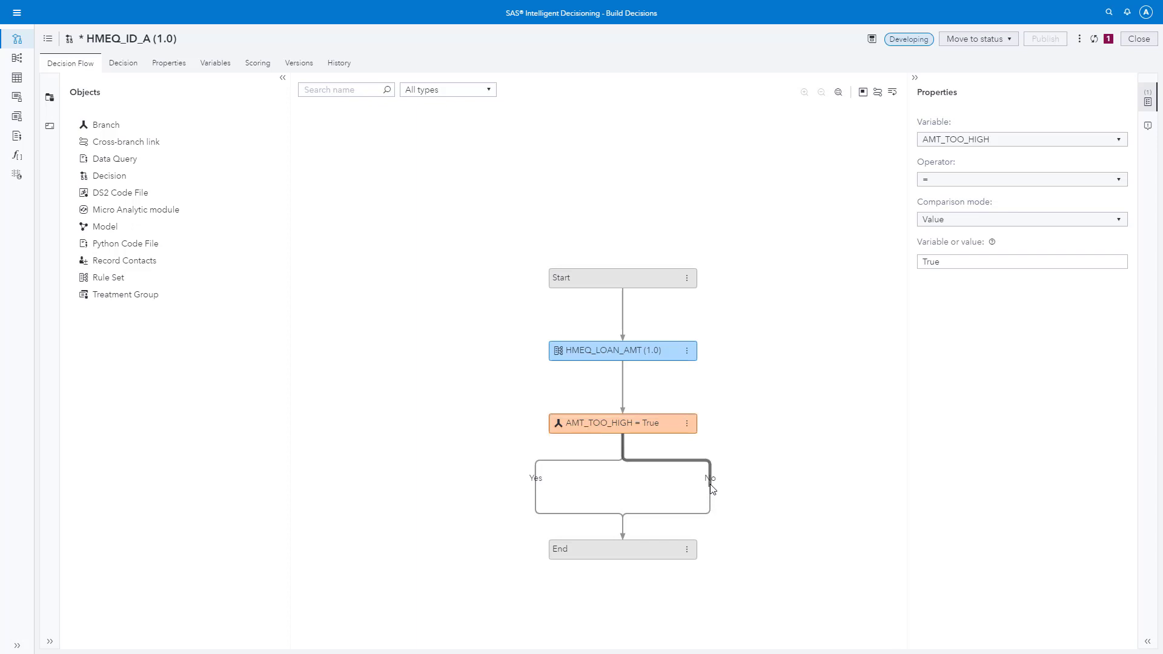
pyautogui.rightClick(710, 485)
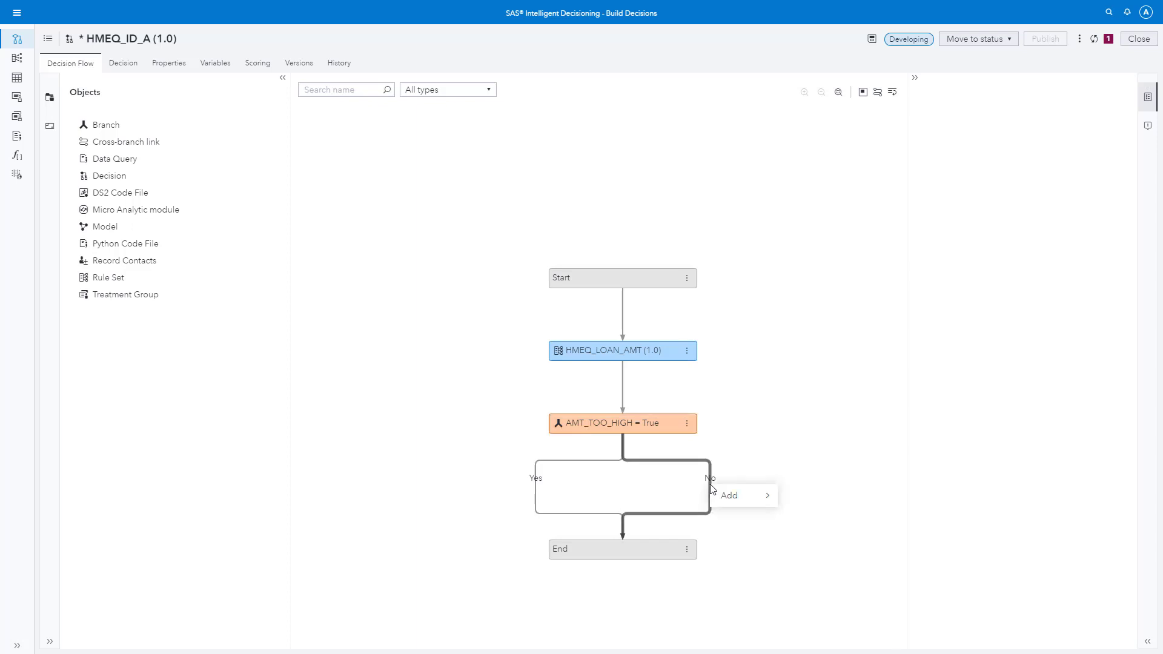
pyautogui.moveTo(753, 501)
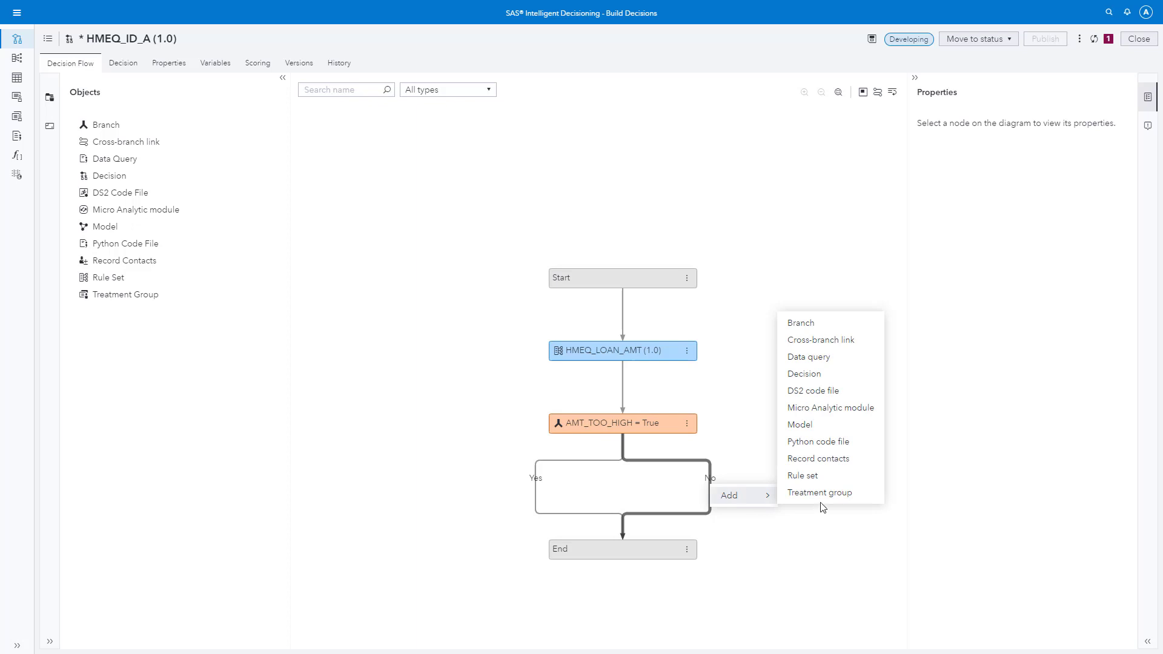
pyautogui.click(813, 428)
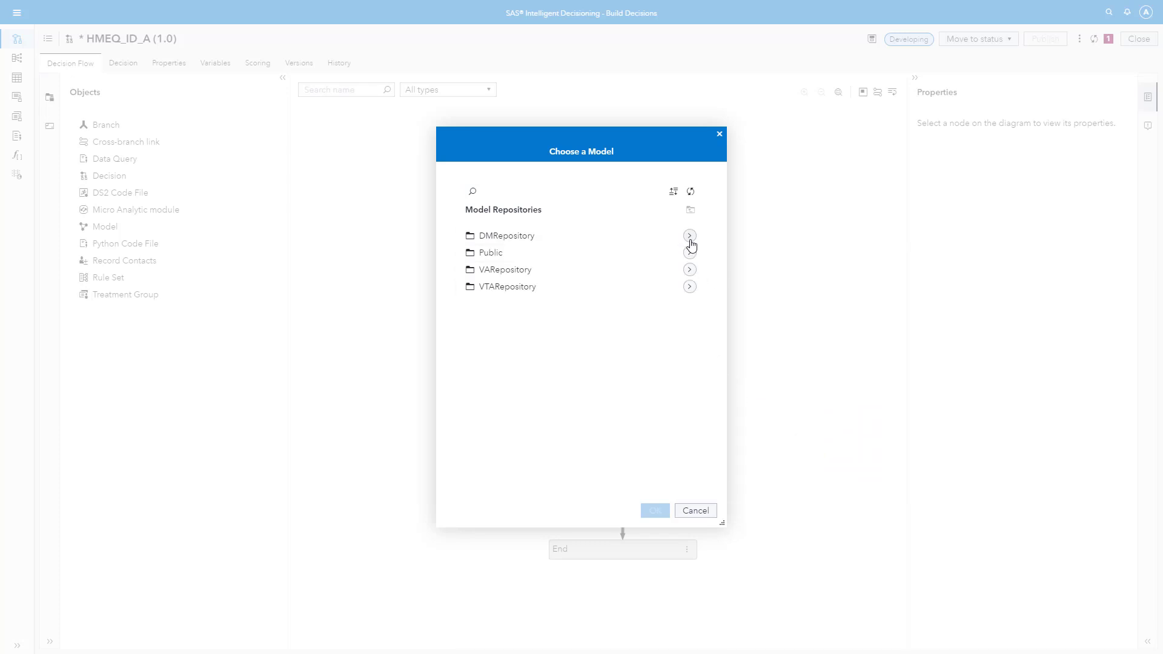
pyautogui.click(690, 236)
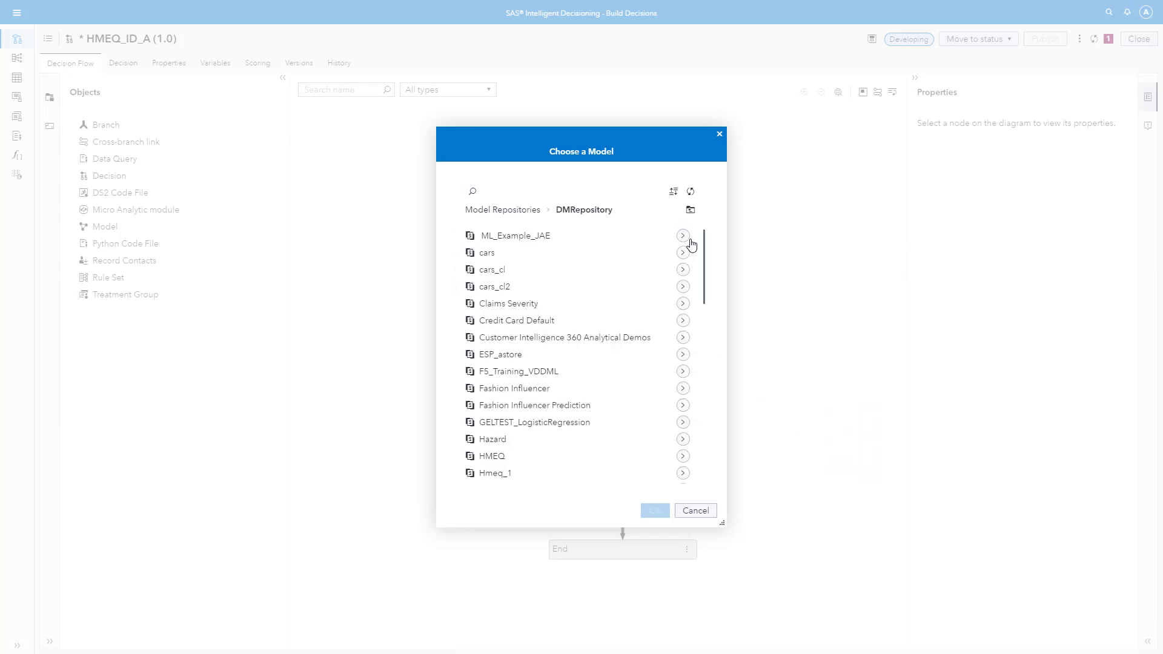
pyautogui.scroll(-1, 605, 370)
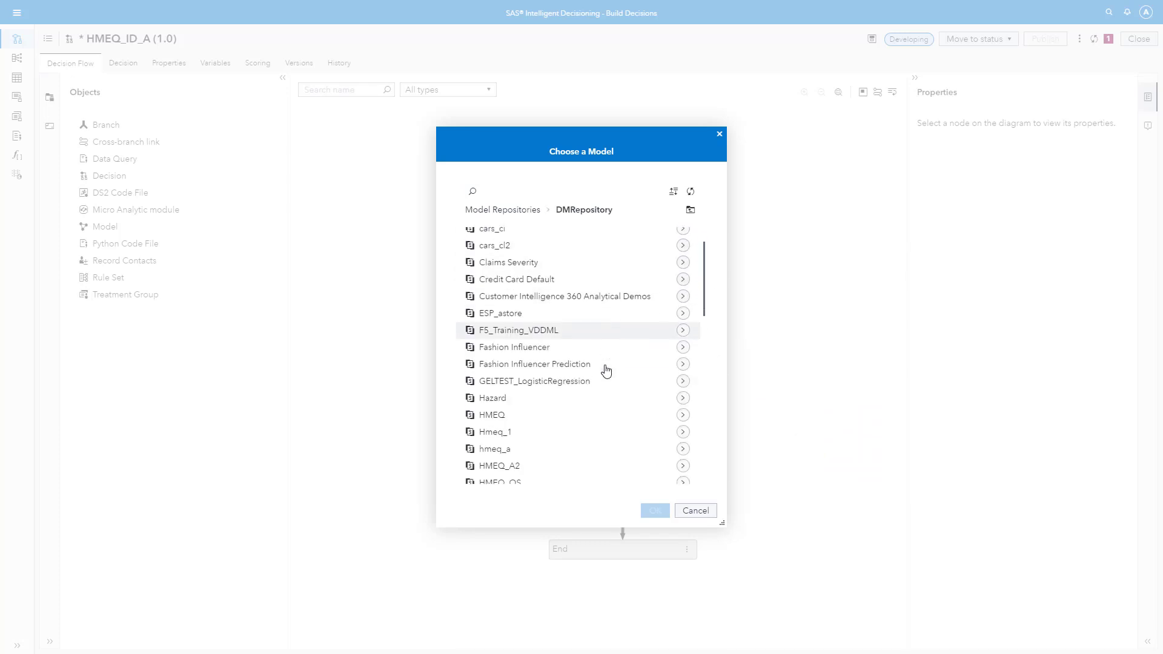
pyautogui.scroll(-1, 606, 371)
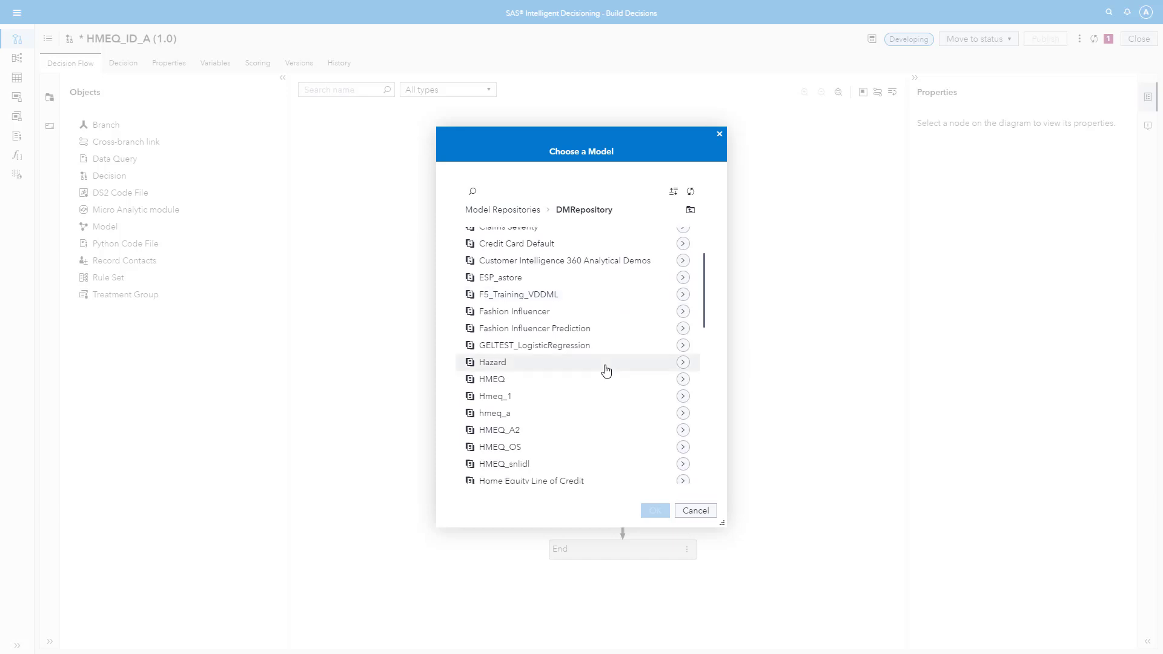
pyautogui.click(683, 431)
pyautogui.click(690, 241)
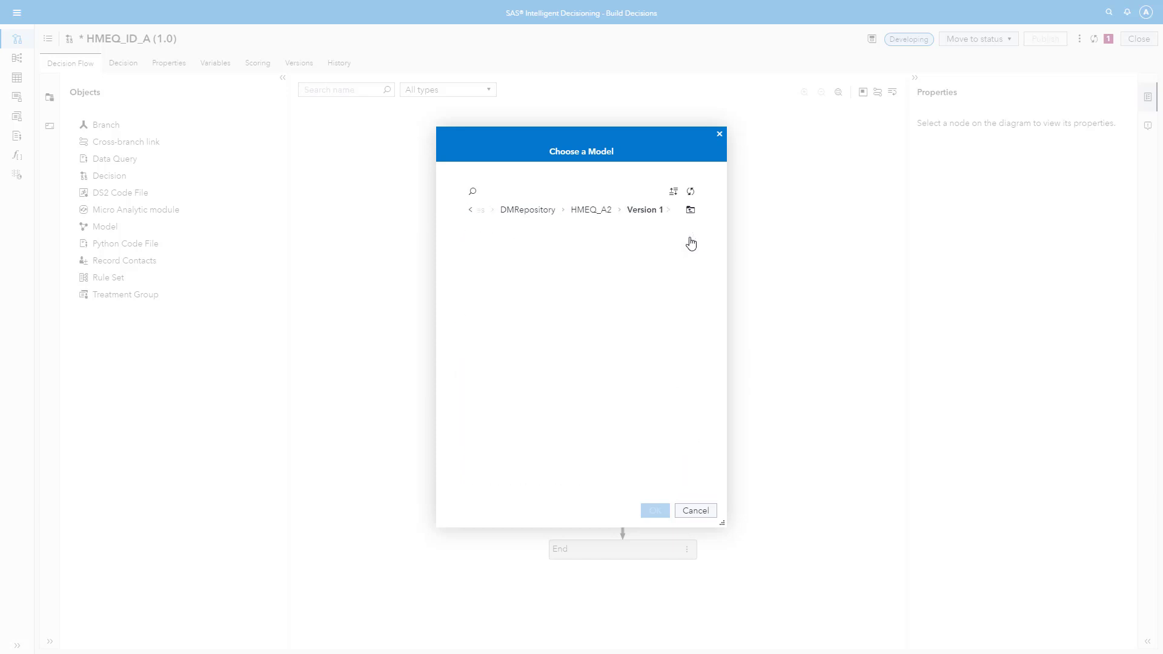
pyautogui.click(689, 236)
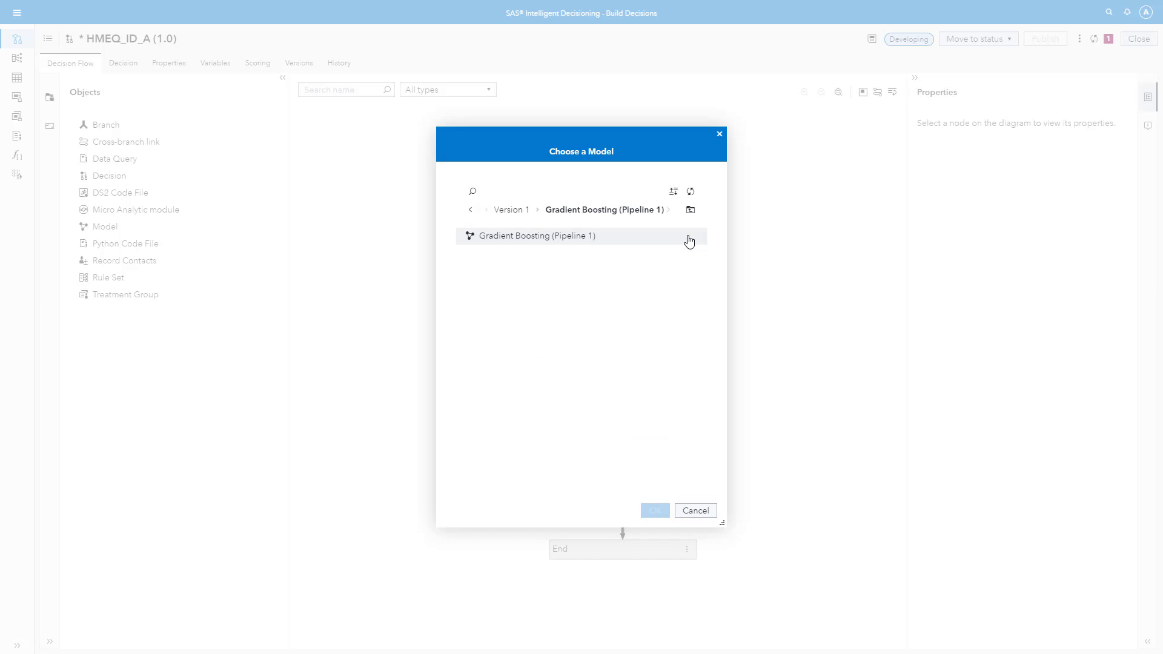
pyautogui.click(646, 240)
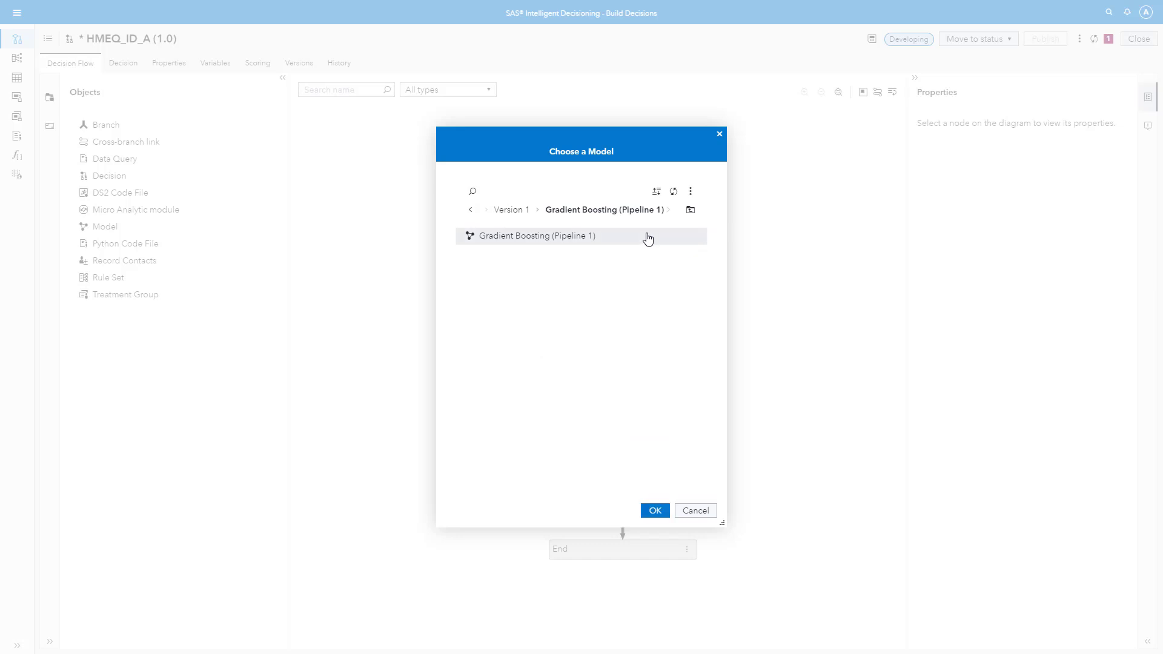
pyautogui.click(656, 512)
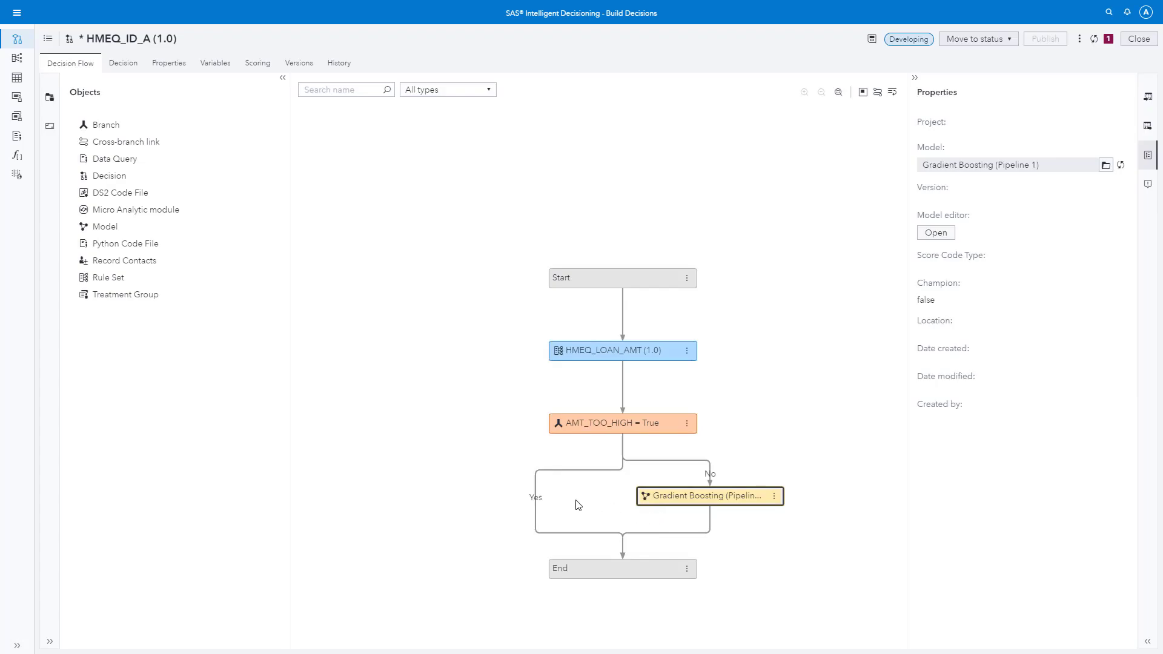
# Add the HMEQ_DENIED rule set from My Folder, place it on the branch's Yes path, and save the decision.
pyautogui.click(535, 496)
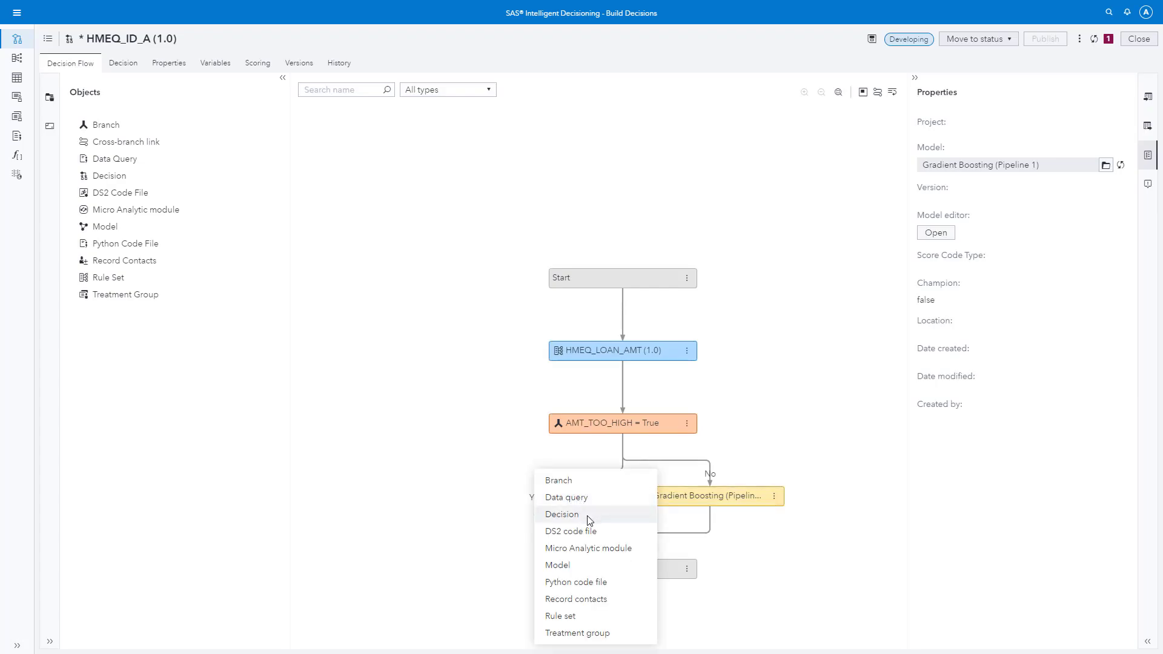
pyautogui.click(576, 616)
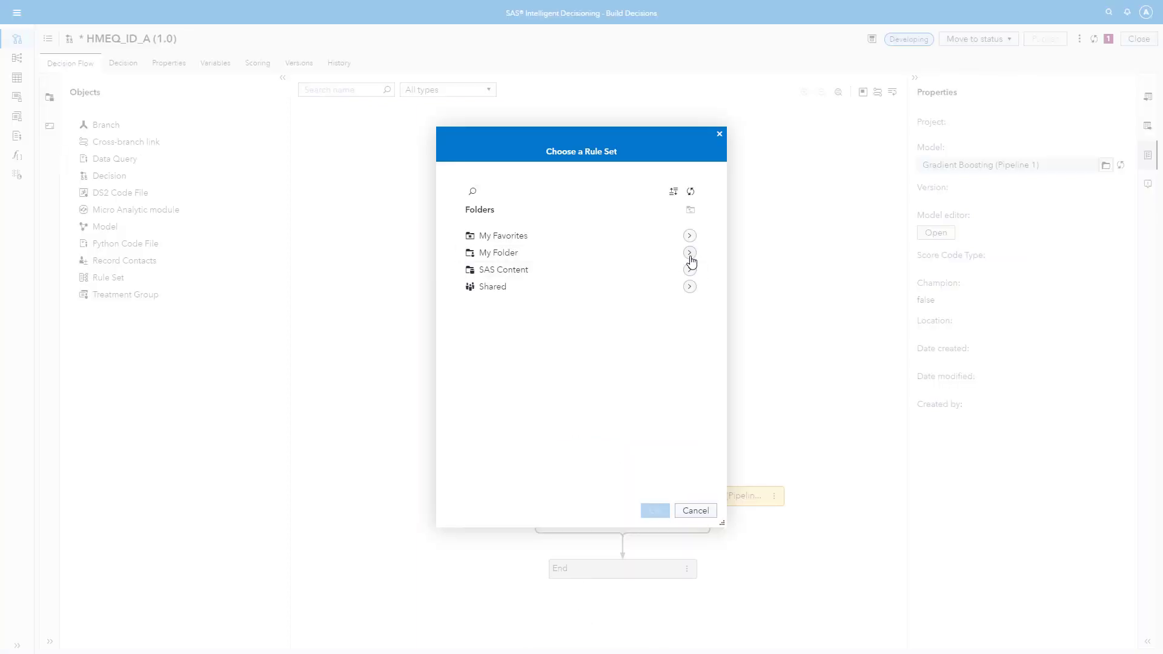
pyautogui.click(688, 258)
pyautogui.click(567, 292)
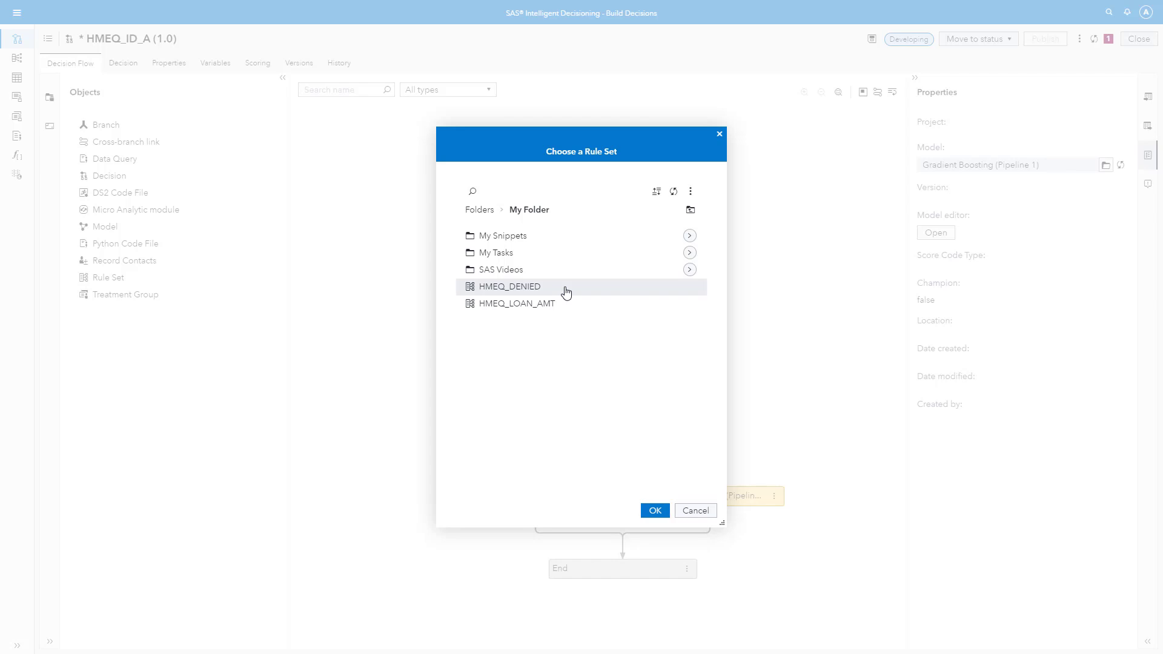
pyautogui.click(660, 513)
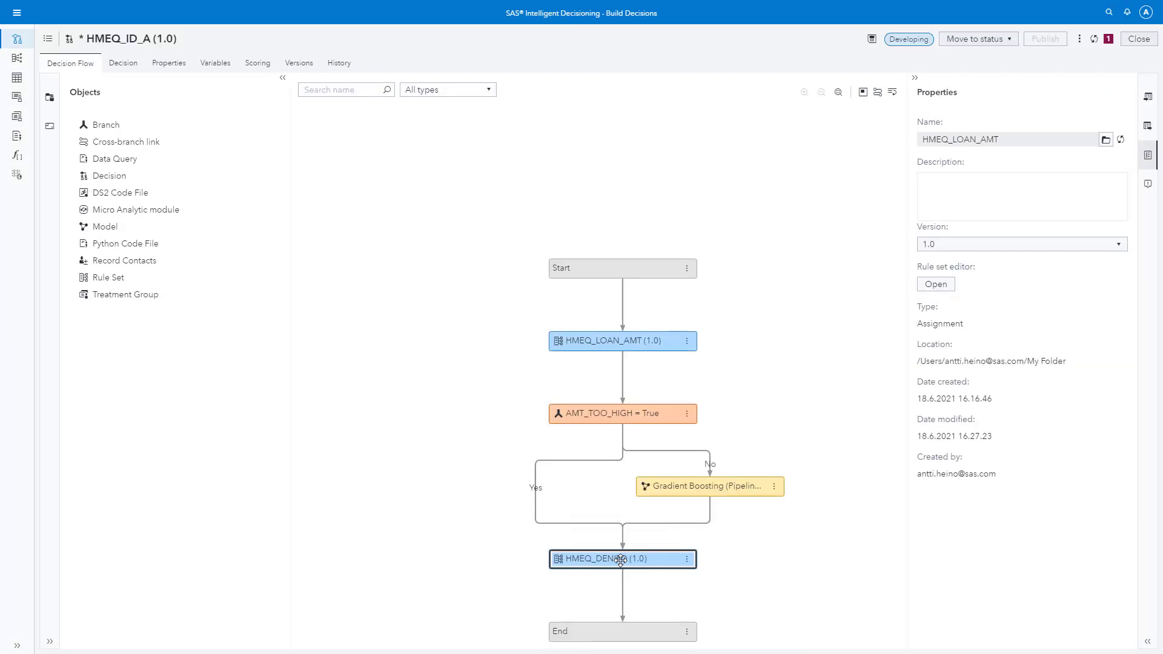
pyautogui.moveTo(619, 560); pyautogui.dragTo(459, 492)
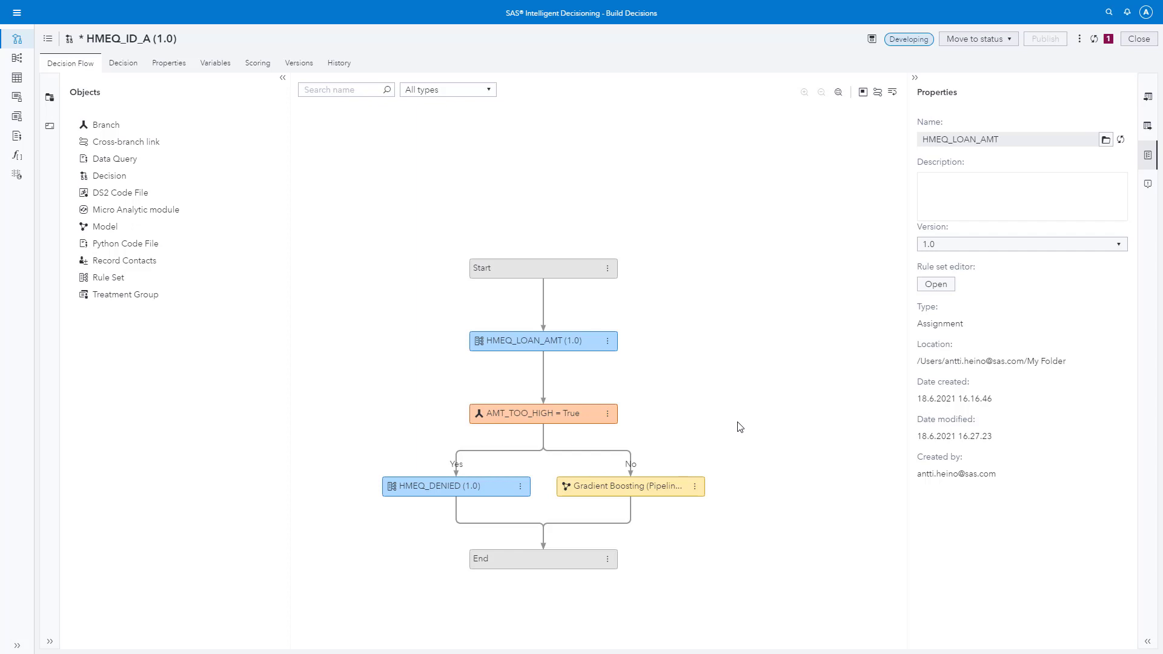
pyautogui.click(872, 39)
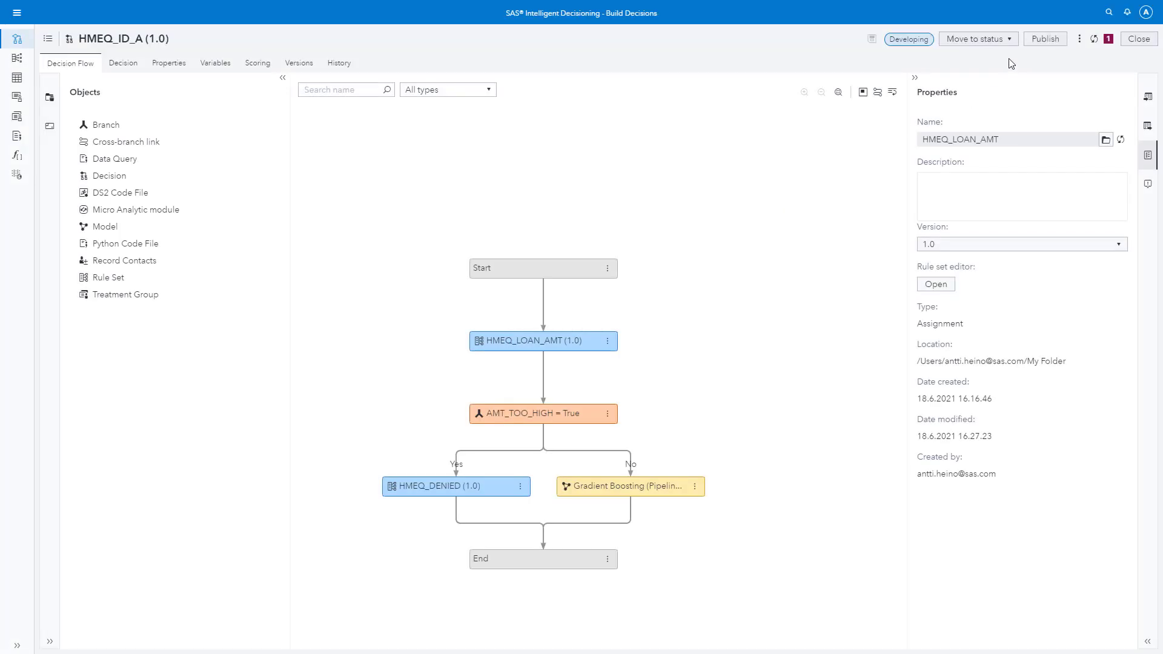
pyautogui.click(1050, 44)
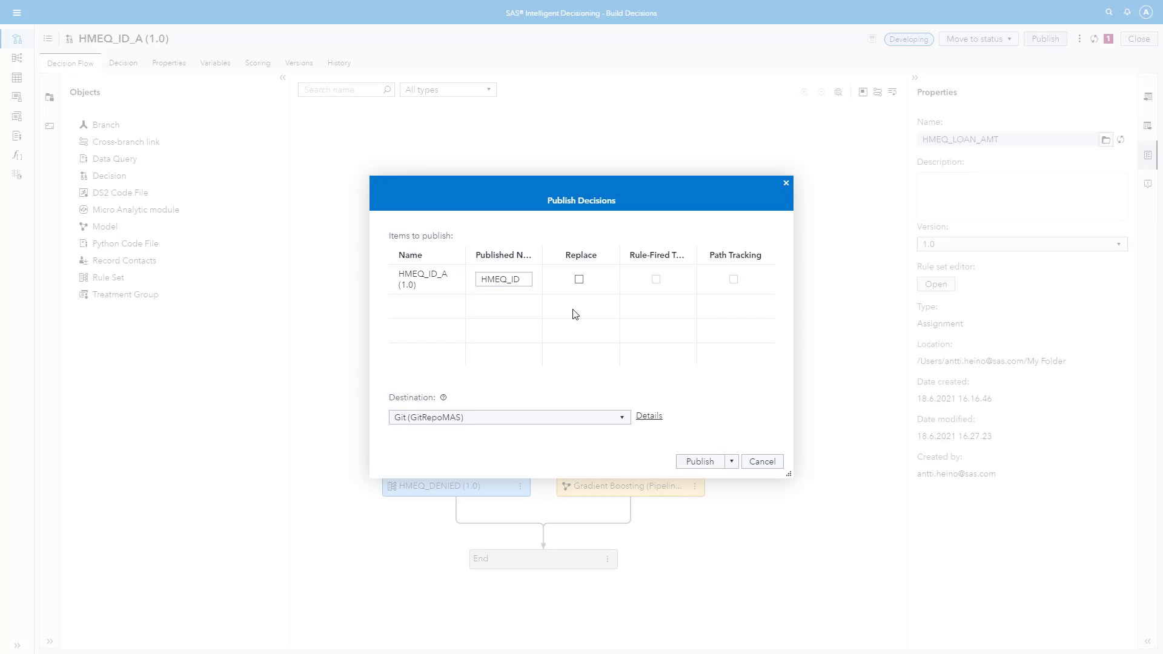
pyautogui.click(576, 417)
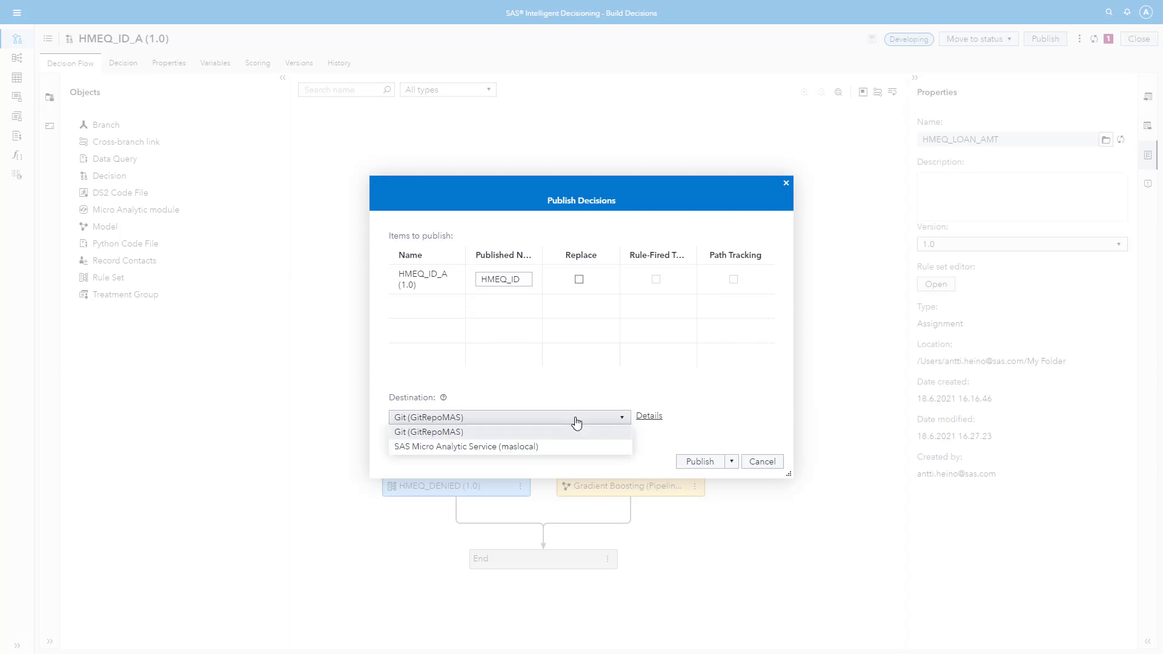
pyautogui.click(556, 446)
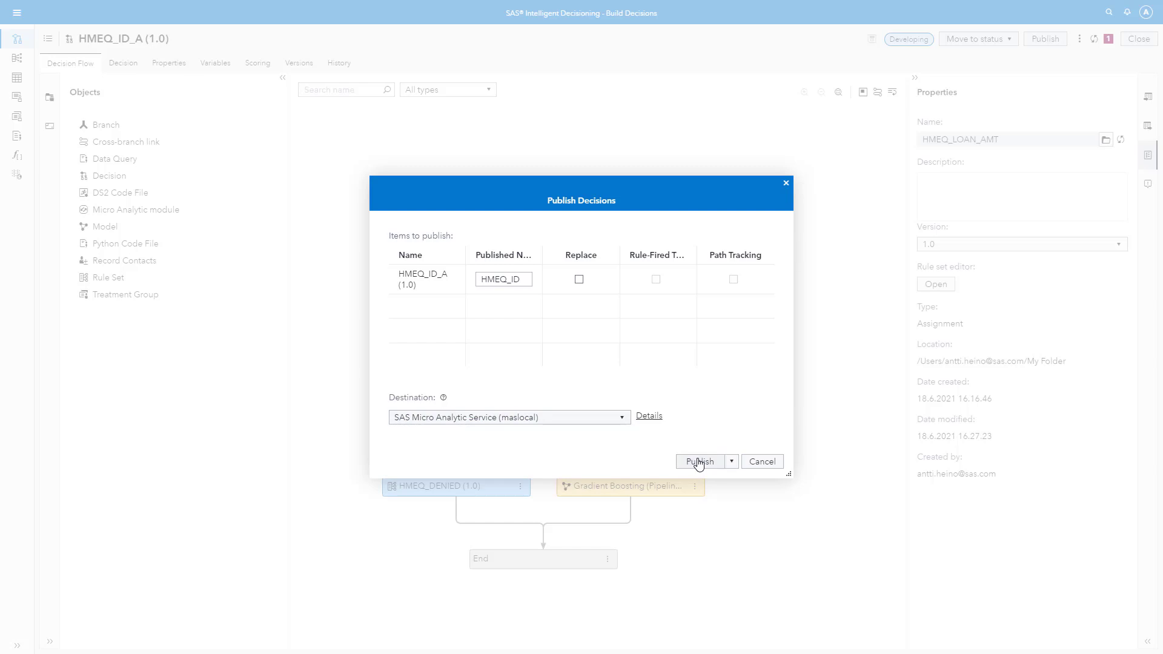
pyautogui.click(767, 464)
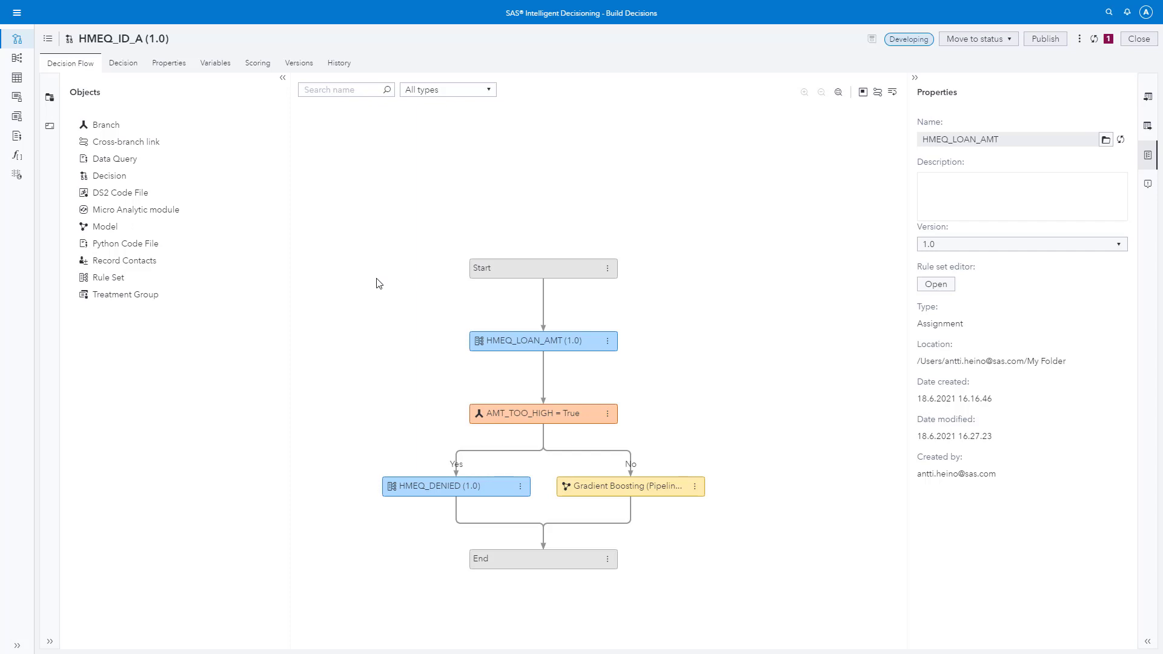
# Review the new scoring test settings without creating a test, and open the HMEQ_ID_A_Test_4 output table and decision path analysis plot.
pyautogui.click(262, 72)
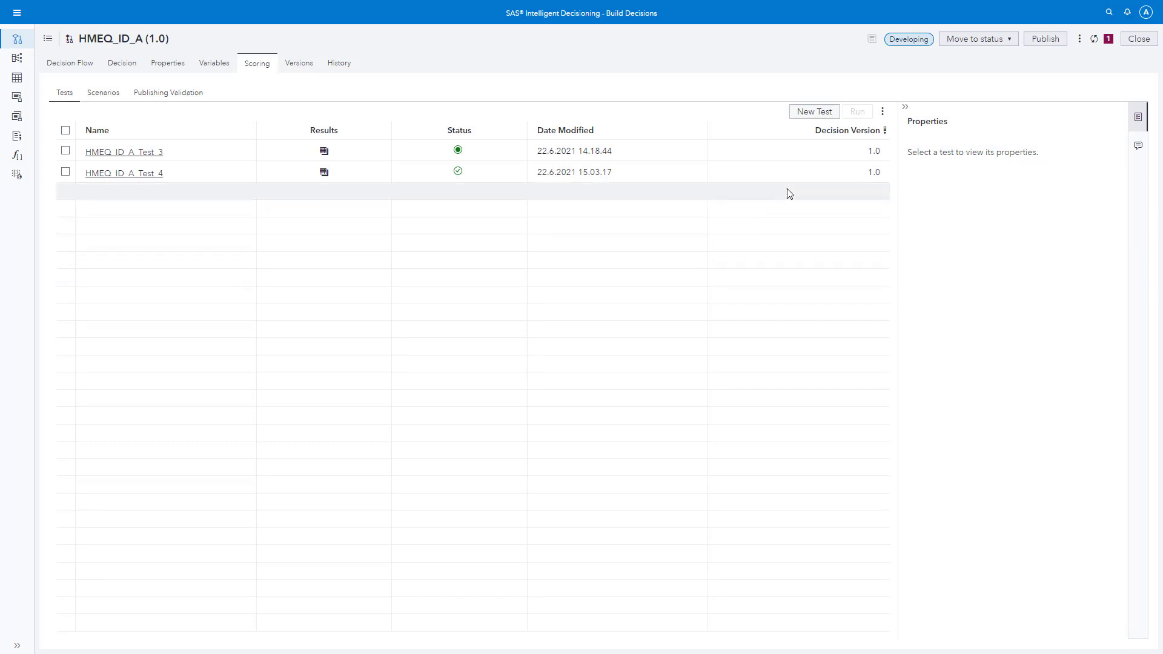
pyautogui.click(808, 113)
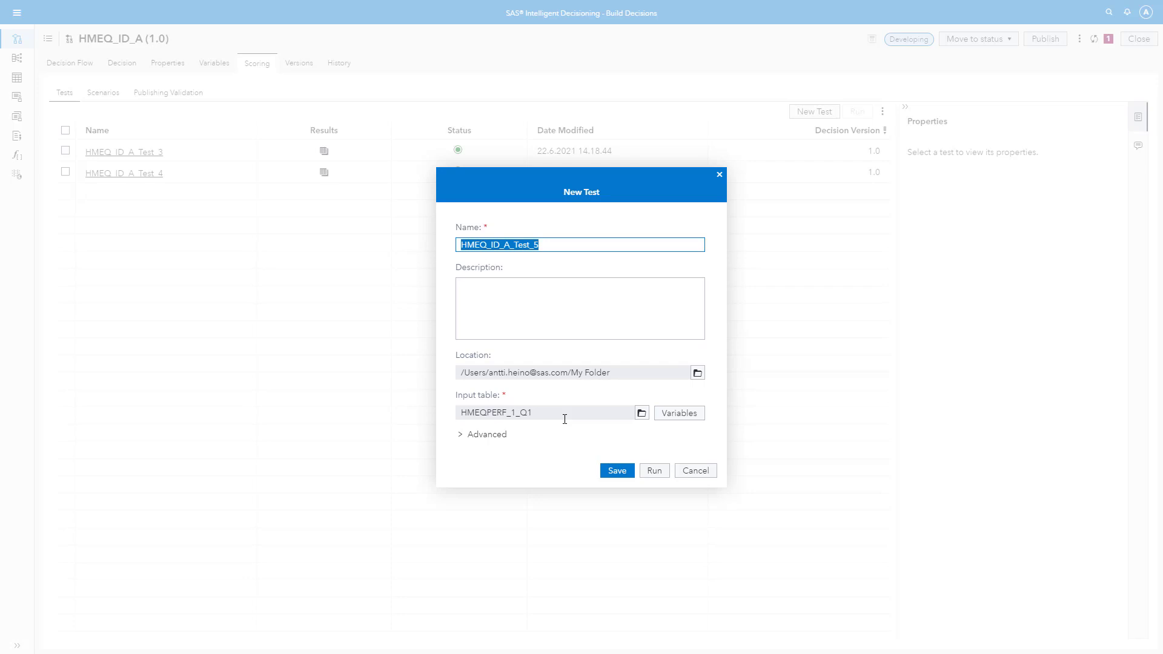
pyautogui.click(691, 471)
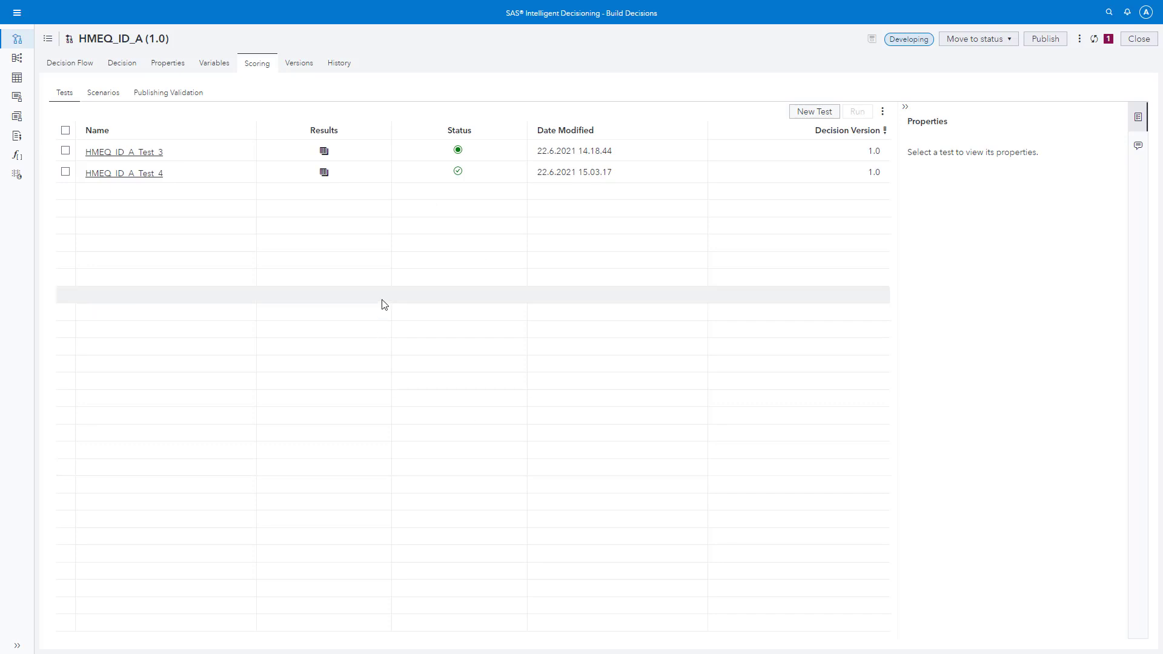
pyautogui.click(324, 174)
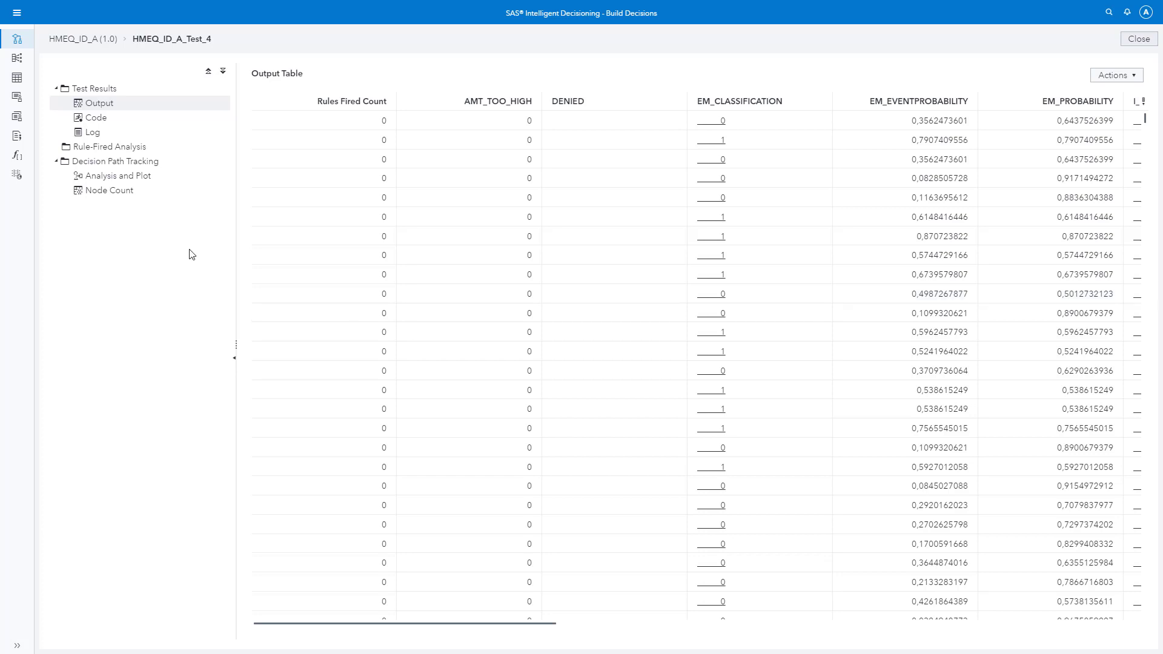
pyautogui.click(148, 183)
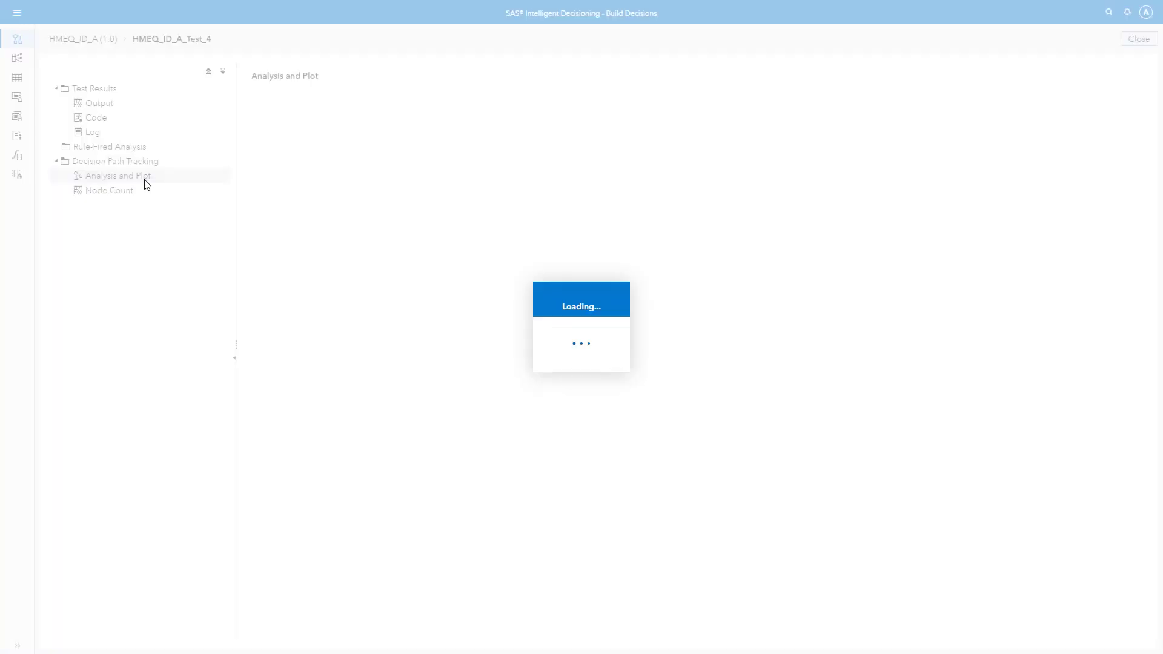